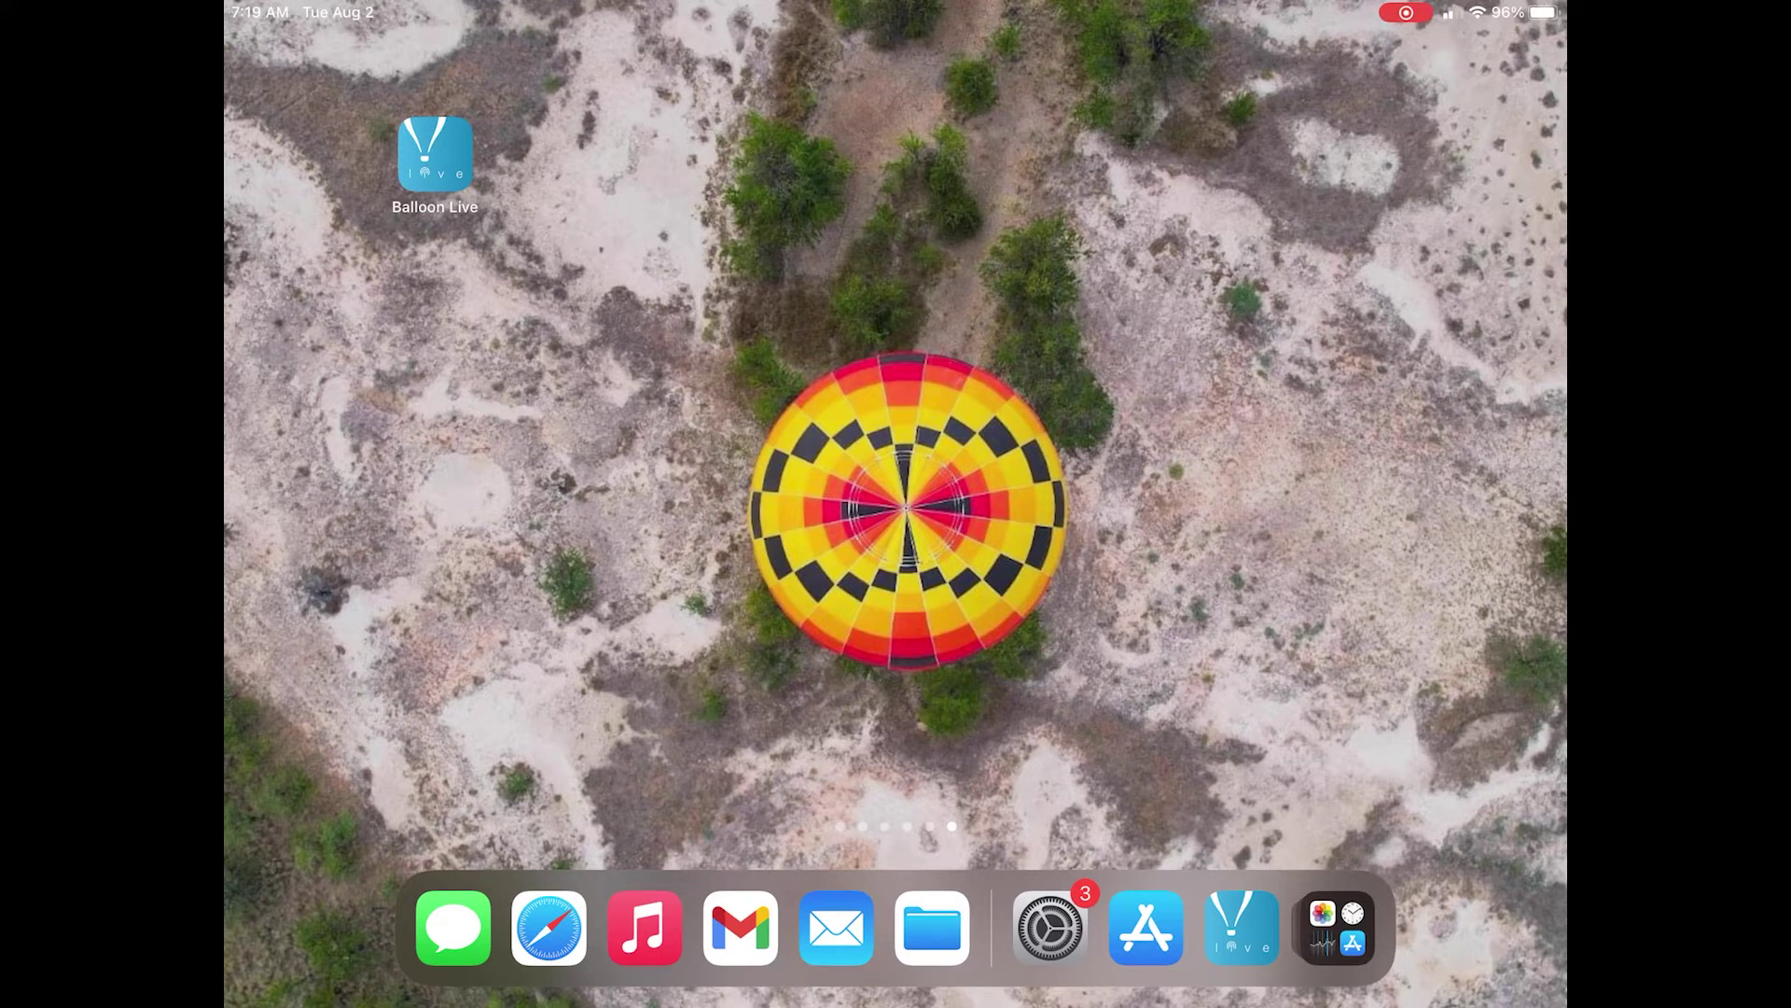
Launch Balloon Live and open the signed-in watchmefly.net account profile
{"action": "left_click", "coordinate": [435, 154]}
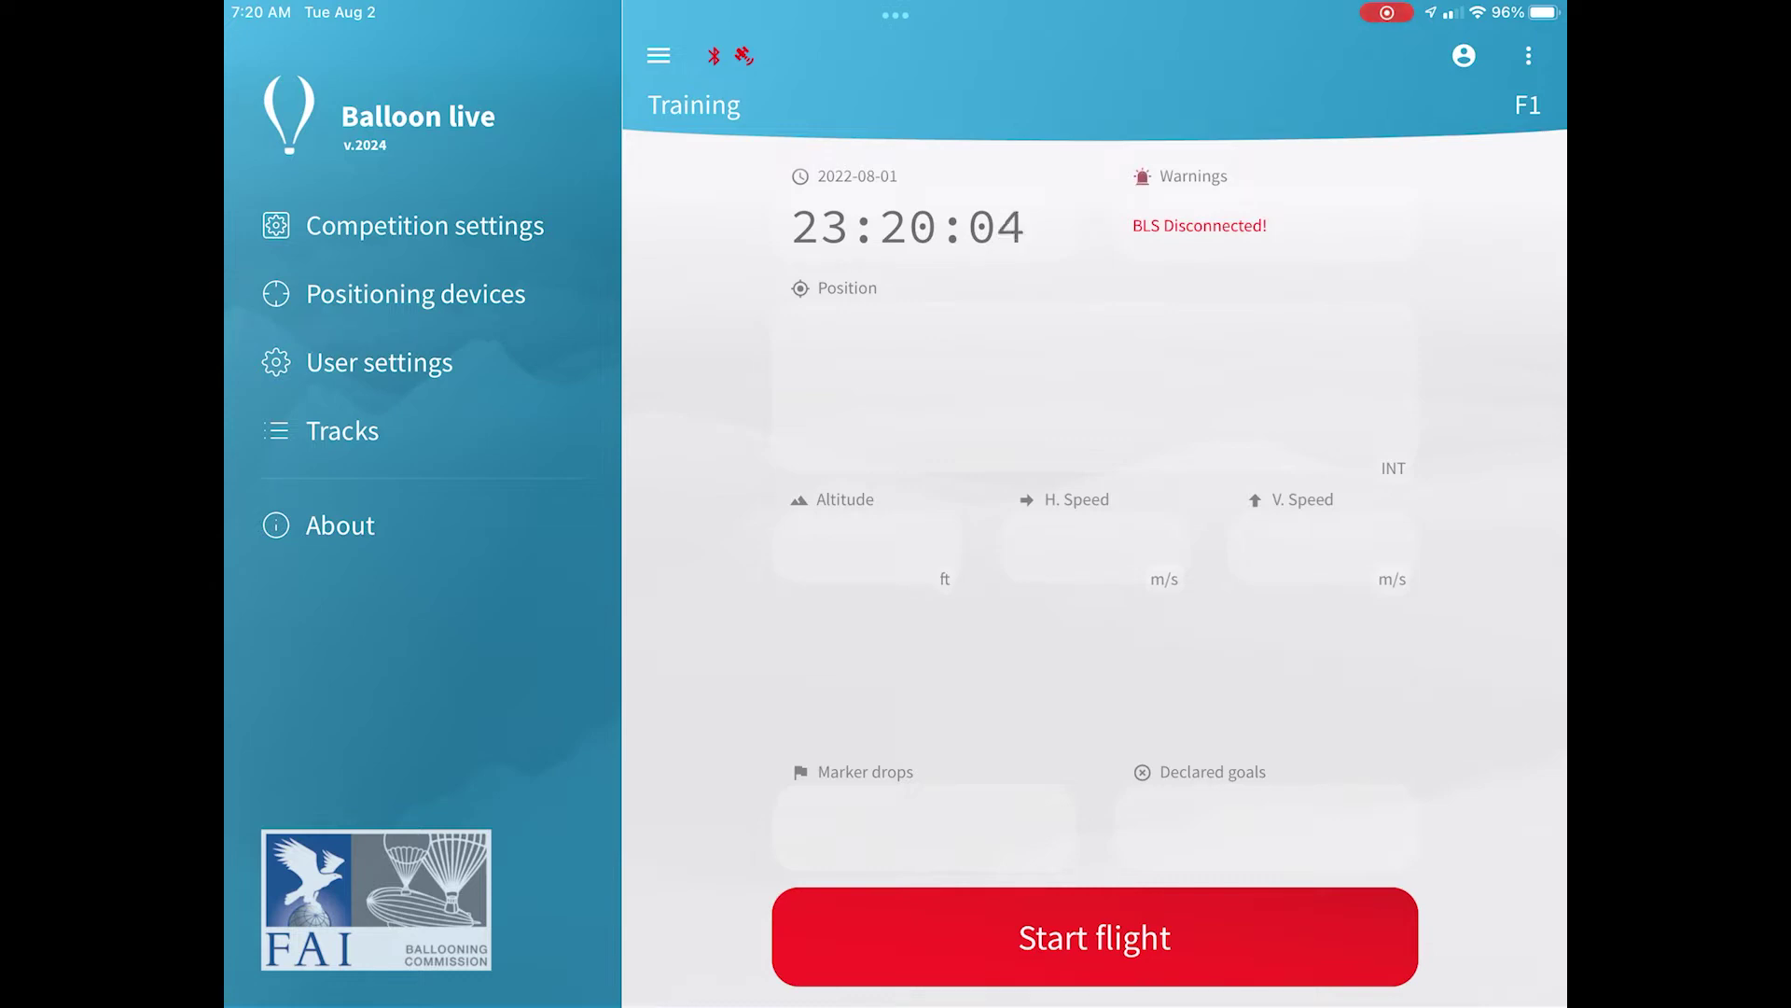
{"action": "left_click", "coordinate": [1464, 56]}
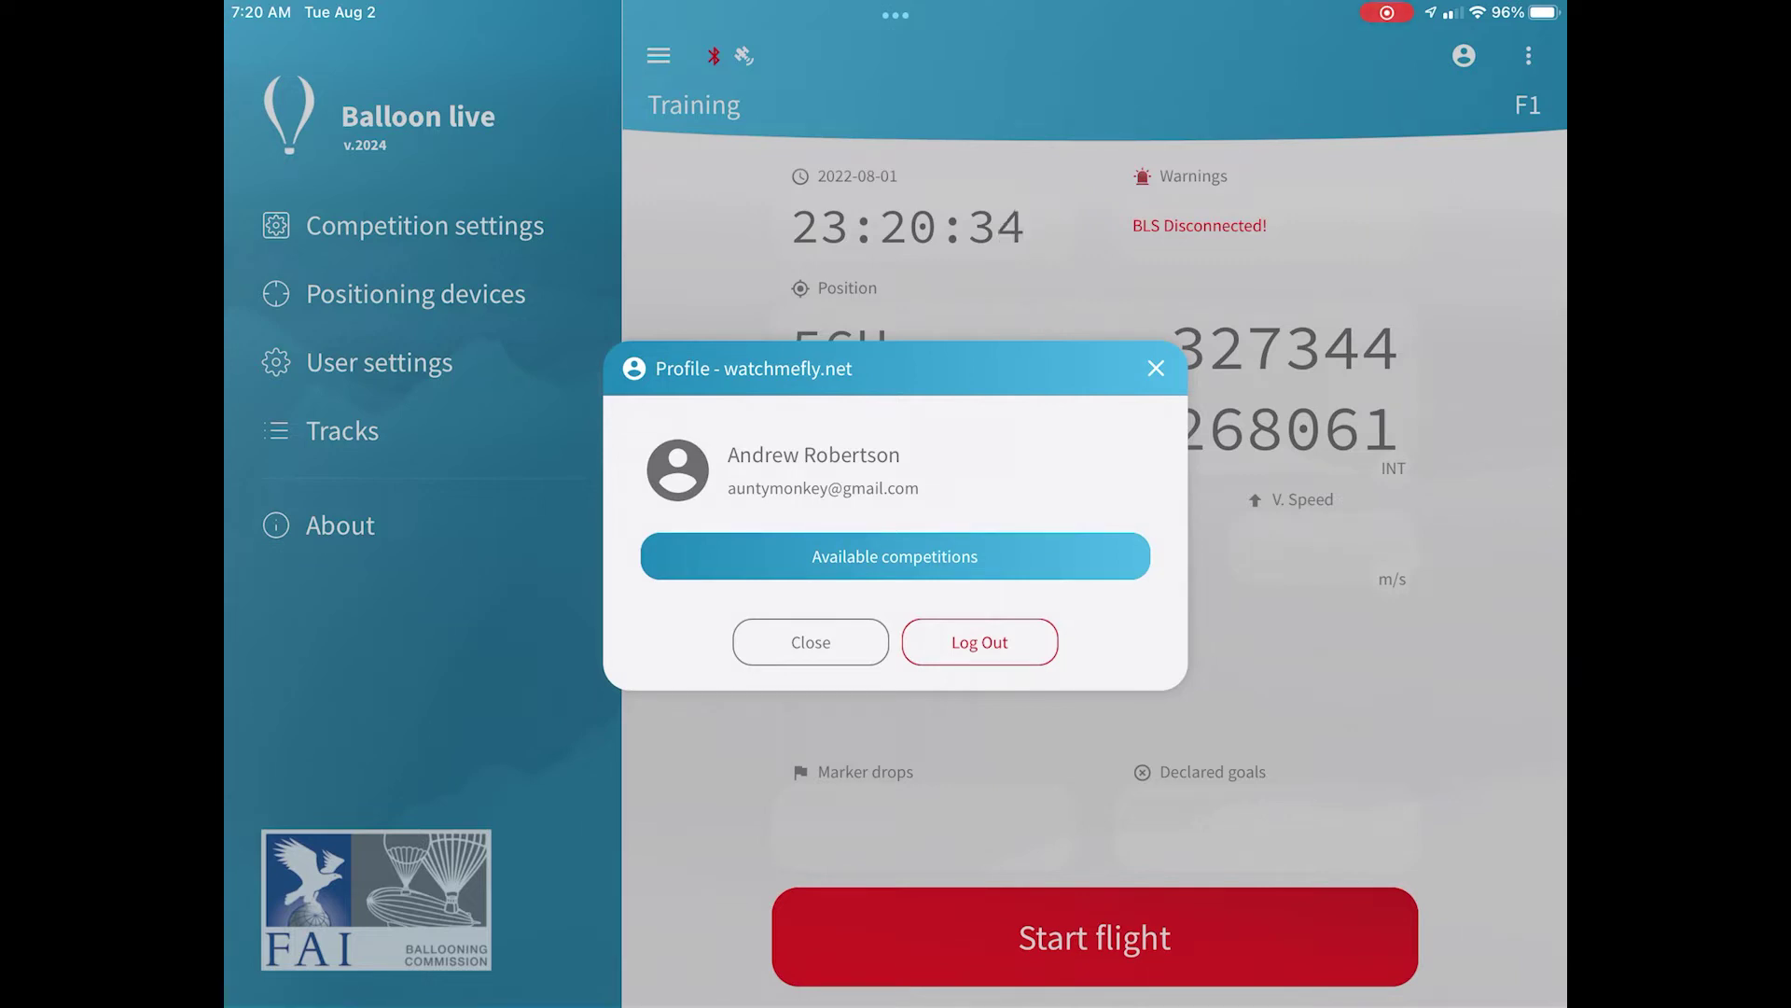
Pick 2022 Australian Competition from the WMF Competitions list to bring up its $14.99 payment
{"action": "left_click", "coordinate": [894, 556]}
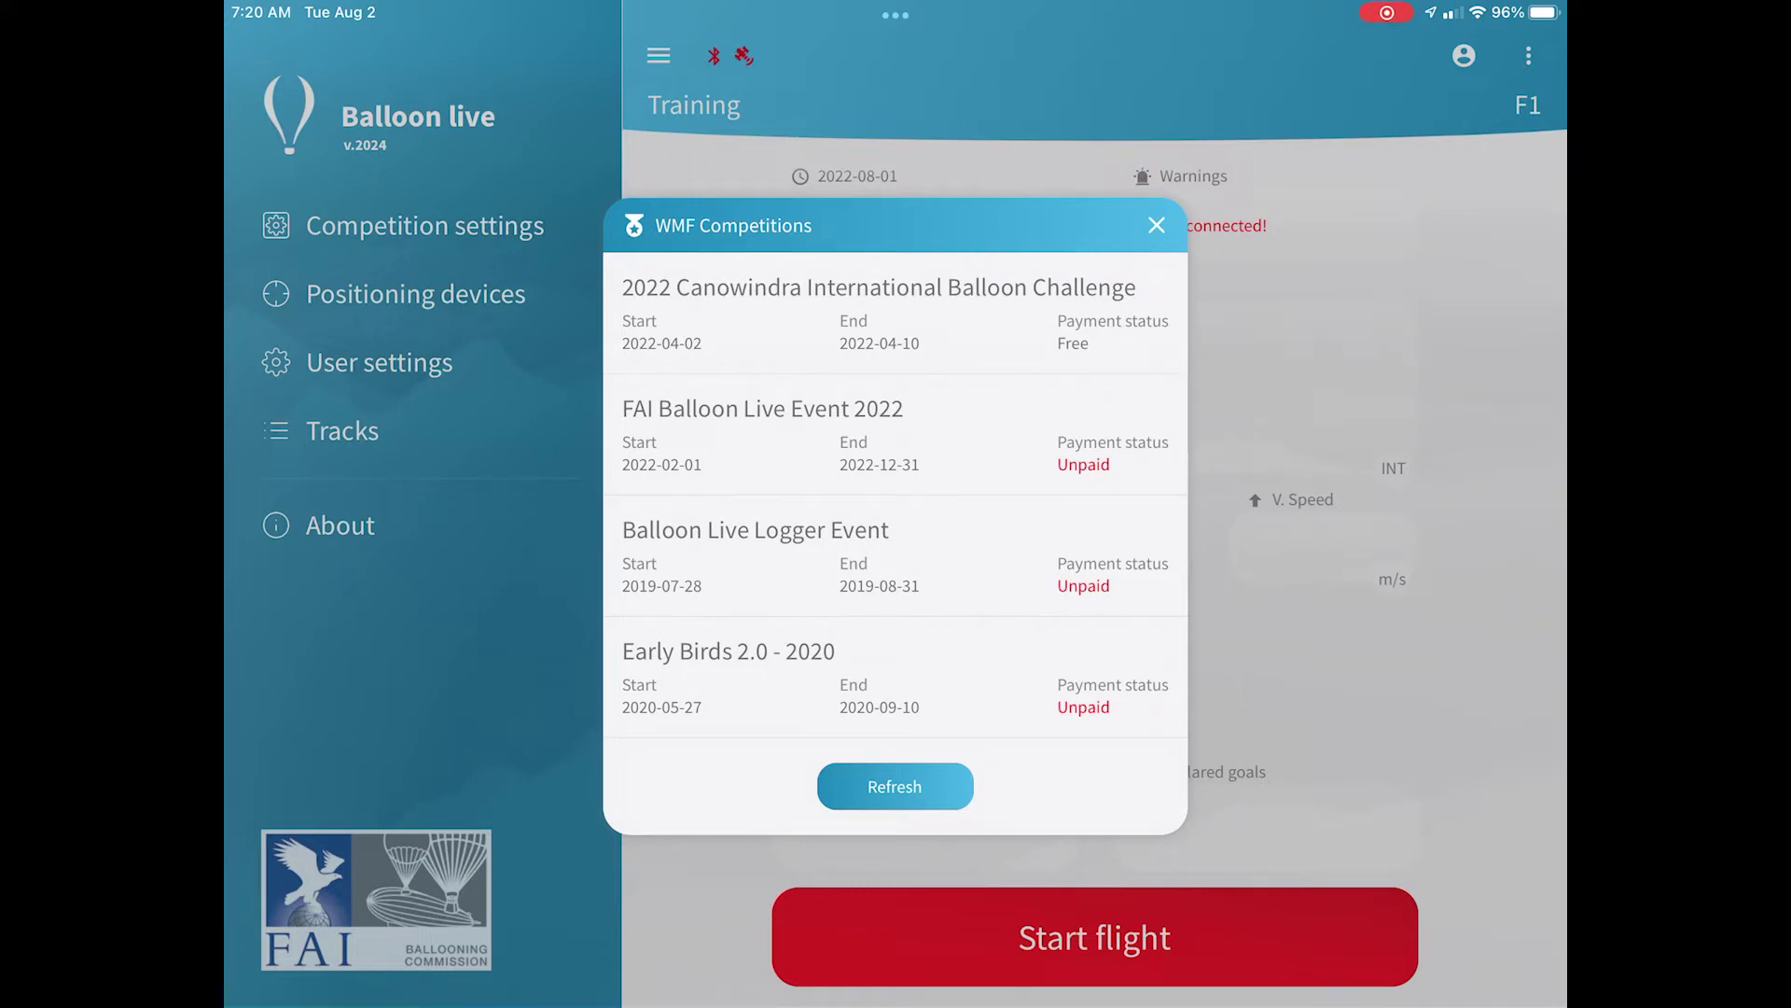
{"action": "scroll", "coordinate": [895, 495], "scroll_direction": "down", "scroll_amount": 4}
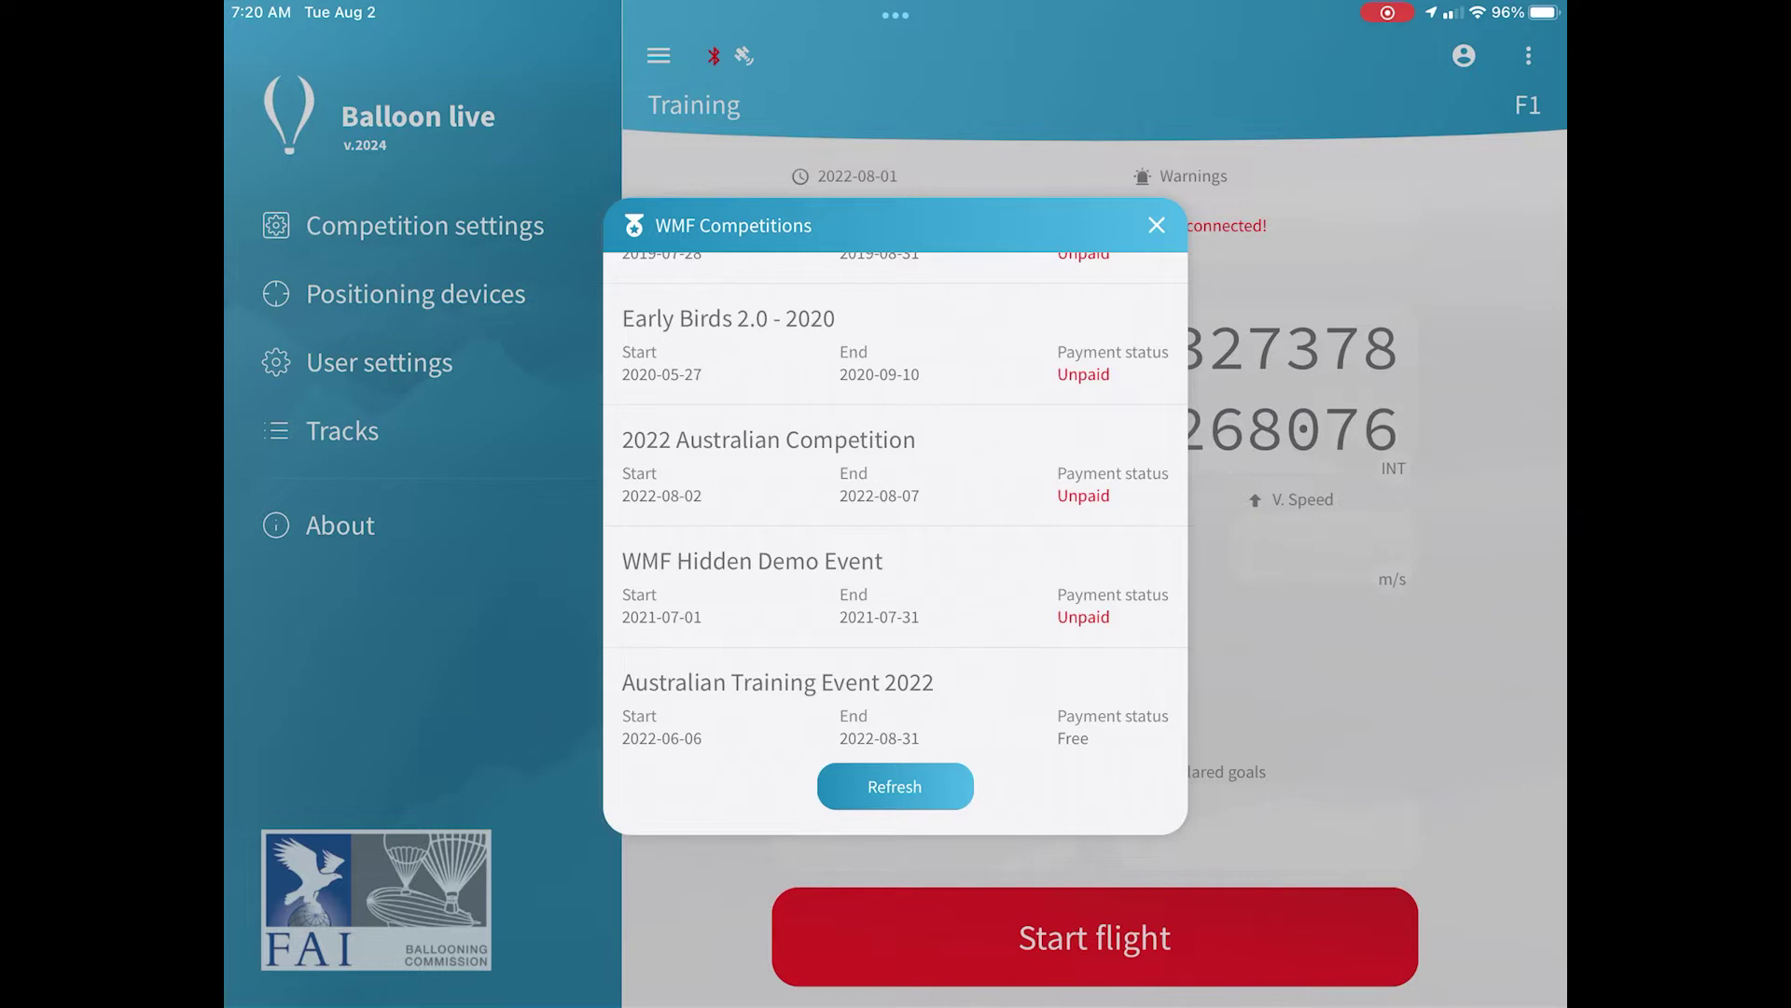
{"action": "left_click", "coordinate": [894, 463]}
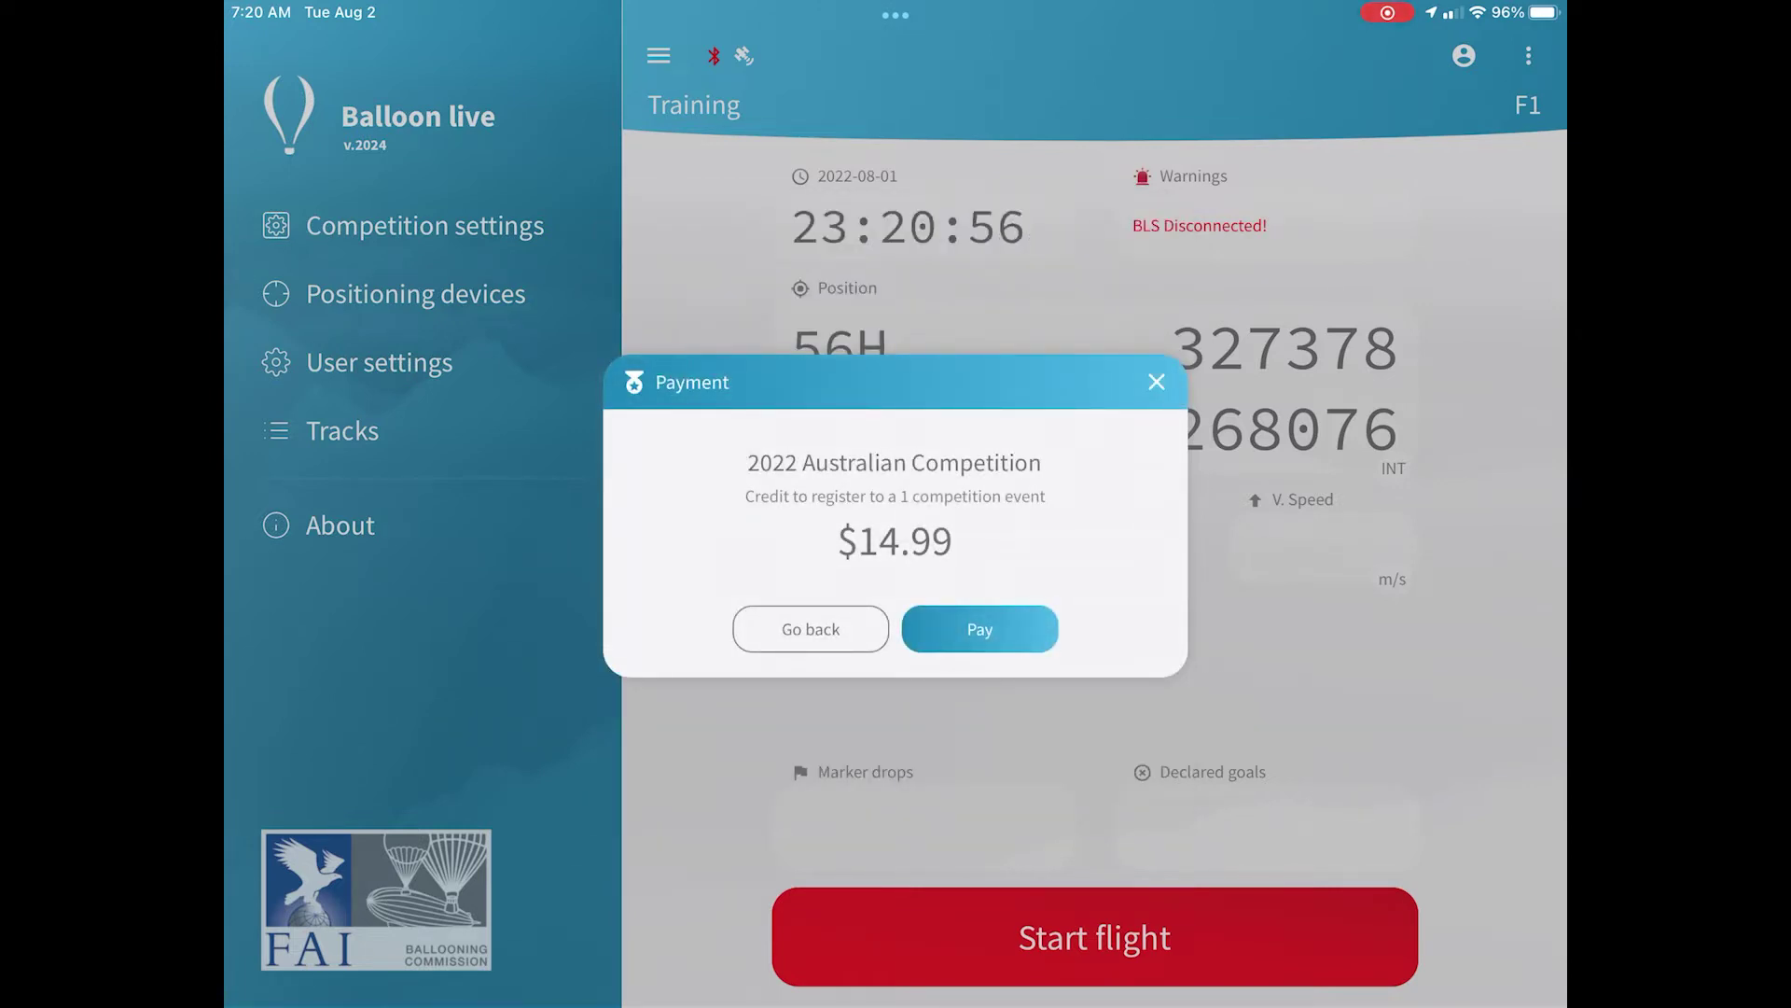
Purchase the $14.99 2022 Australian Competition entry and load the now-paid competition
{"action": "left_click", "coordinate": [980, 629]}
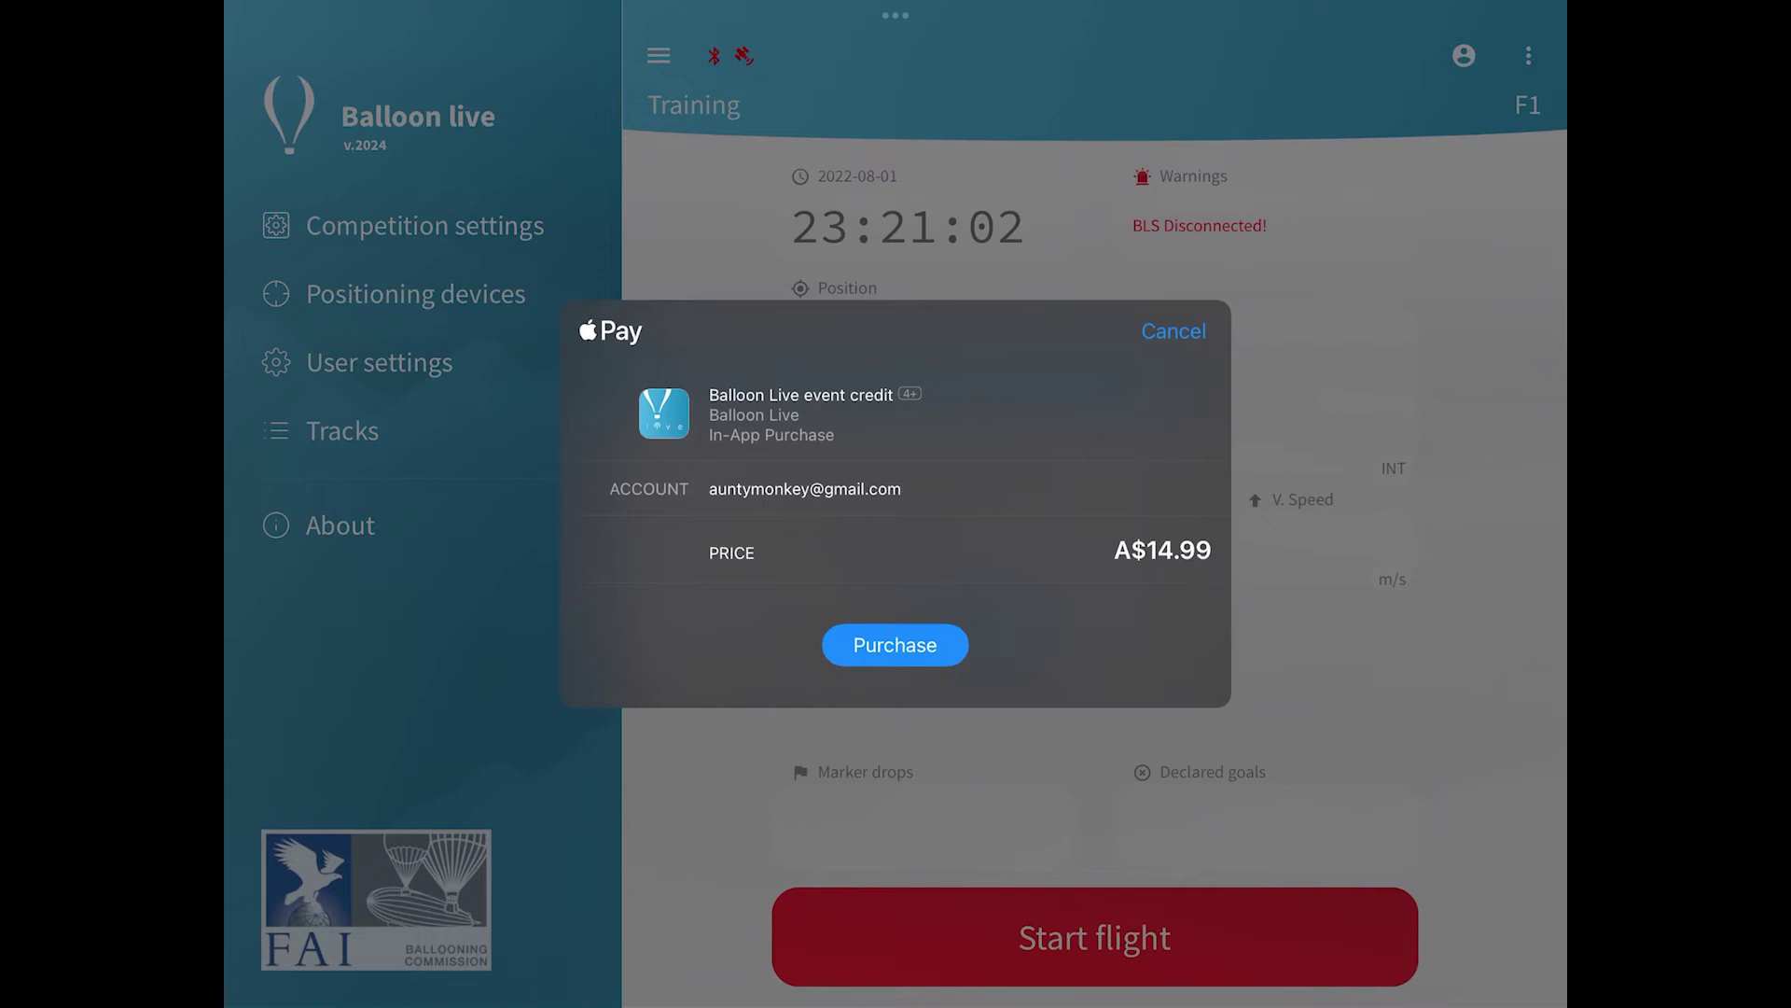
{"action": "left_click", "coordinate": [896, 644]}
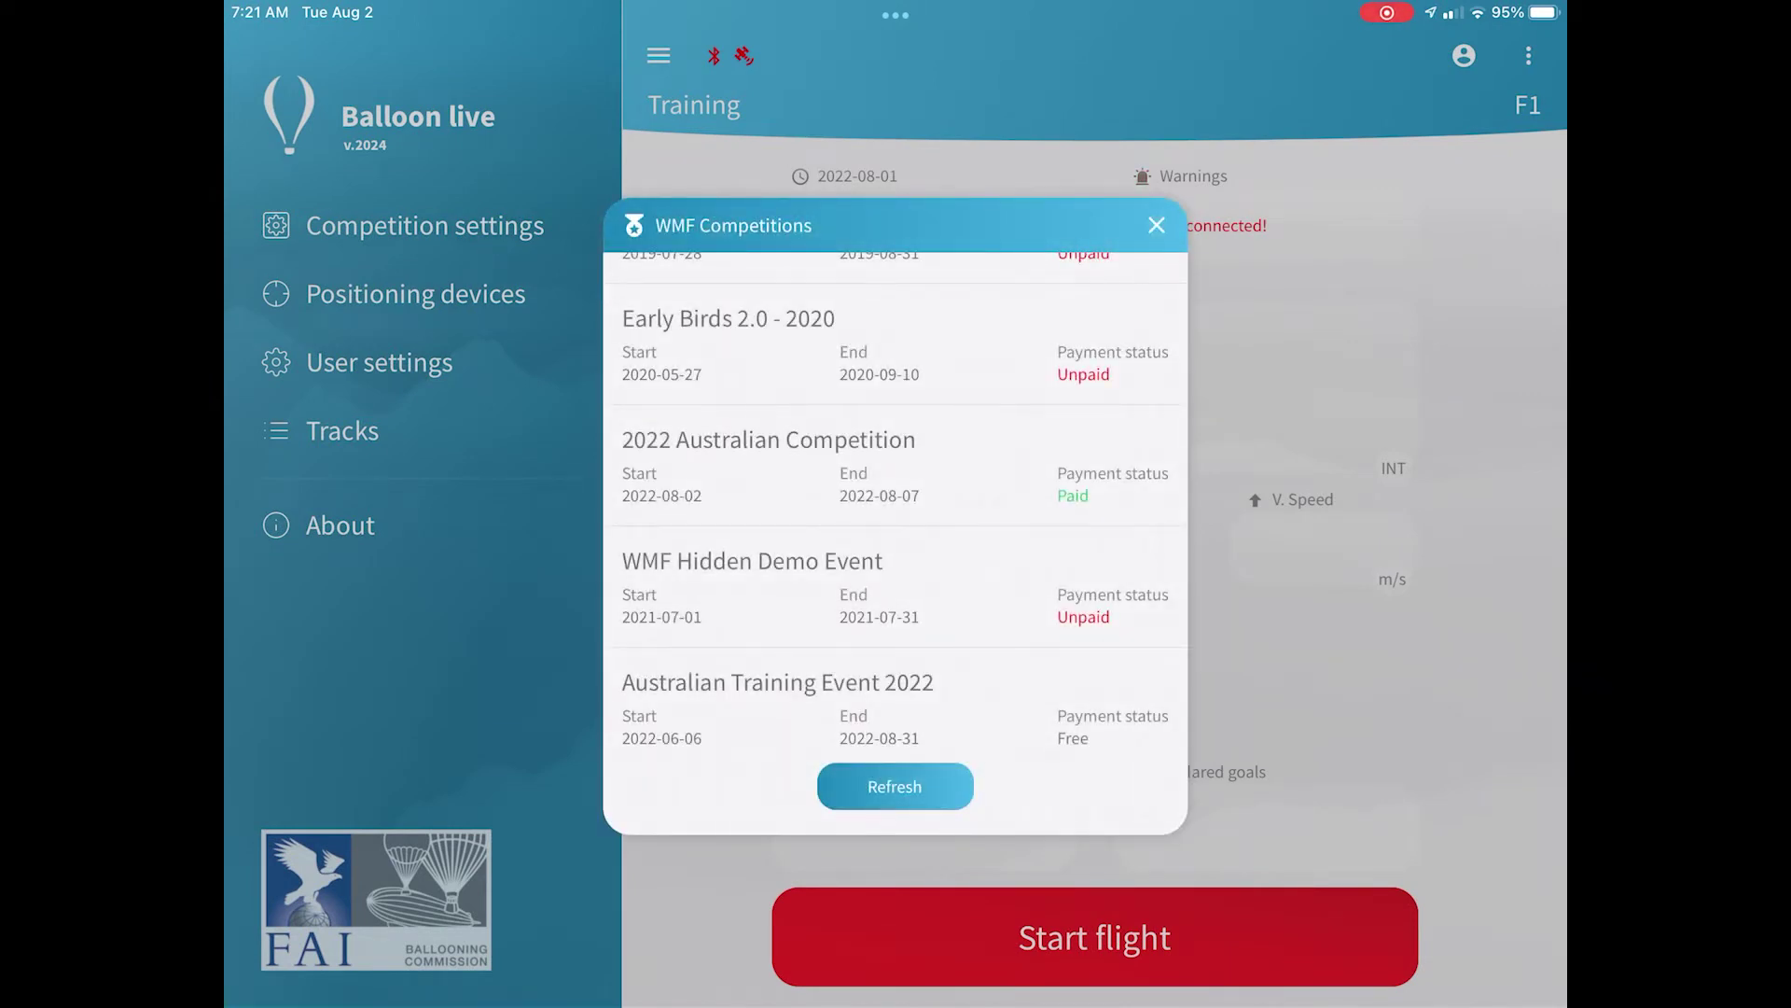
{"action": "left_click", "coordinate": [768, 466]}
{"action": "left_click", "coordinate": [980, 579]}
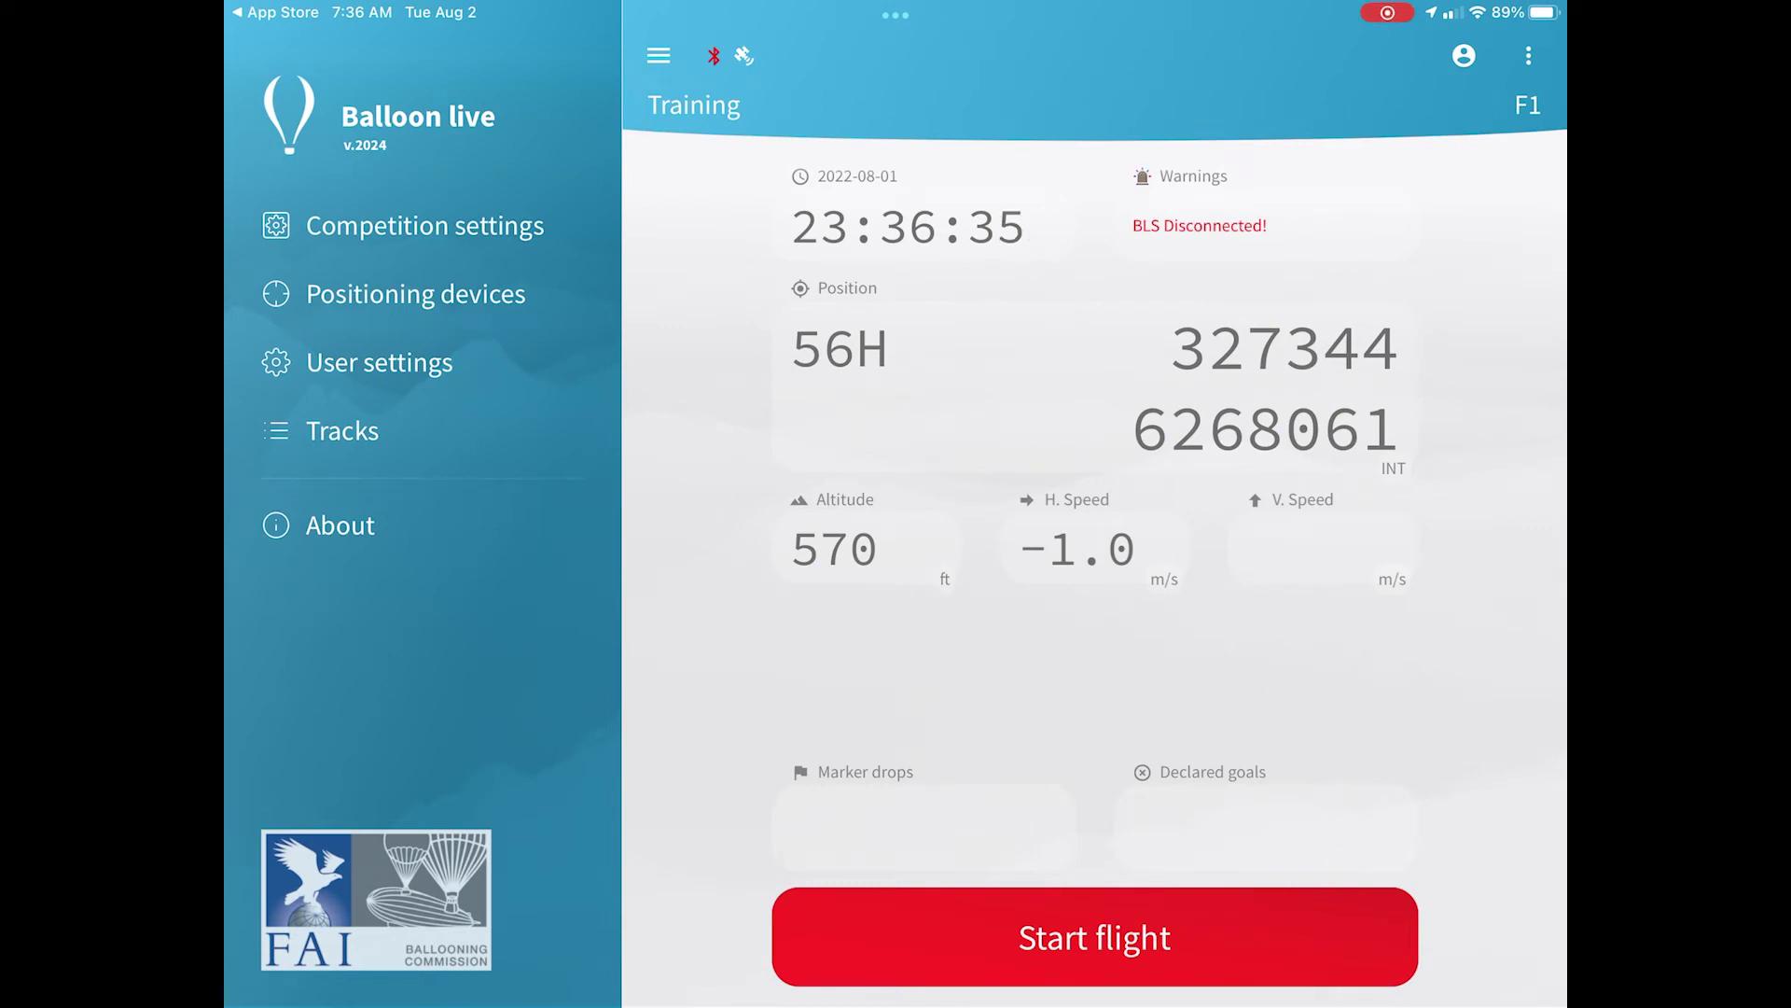
Connect the nearby BLS 01006 sensor as the positioning device
{"action": "left_click", "coordinate": [415, 294]}
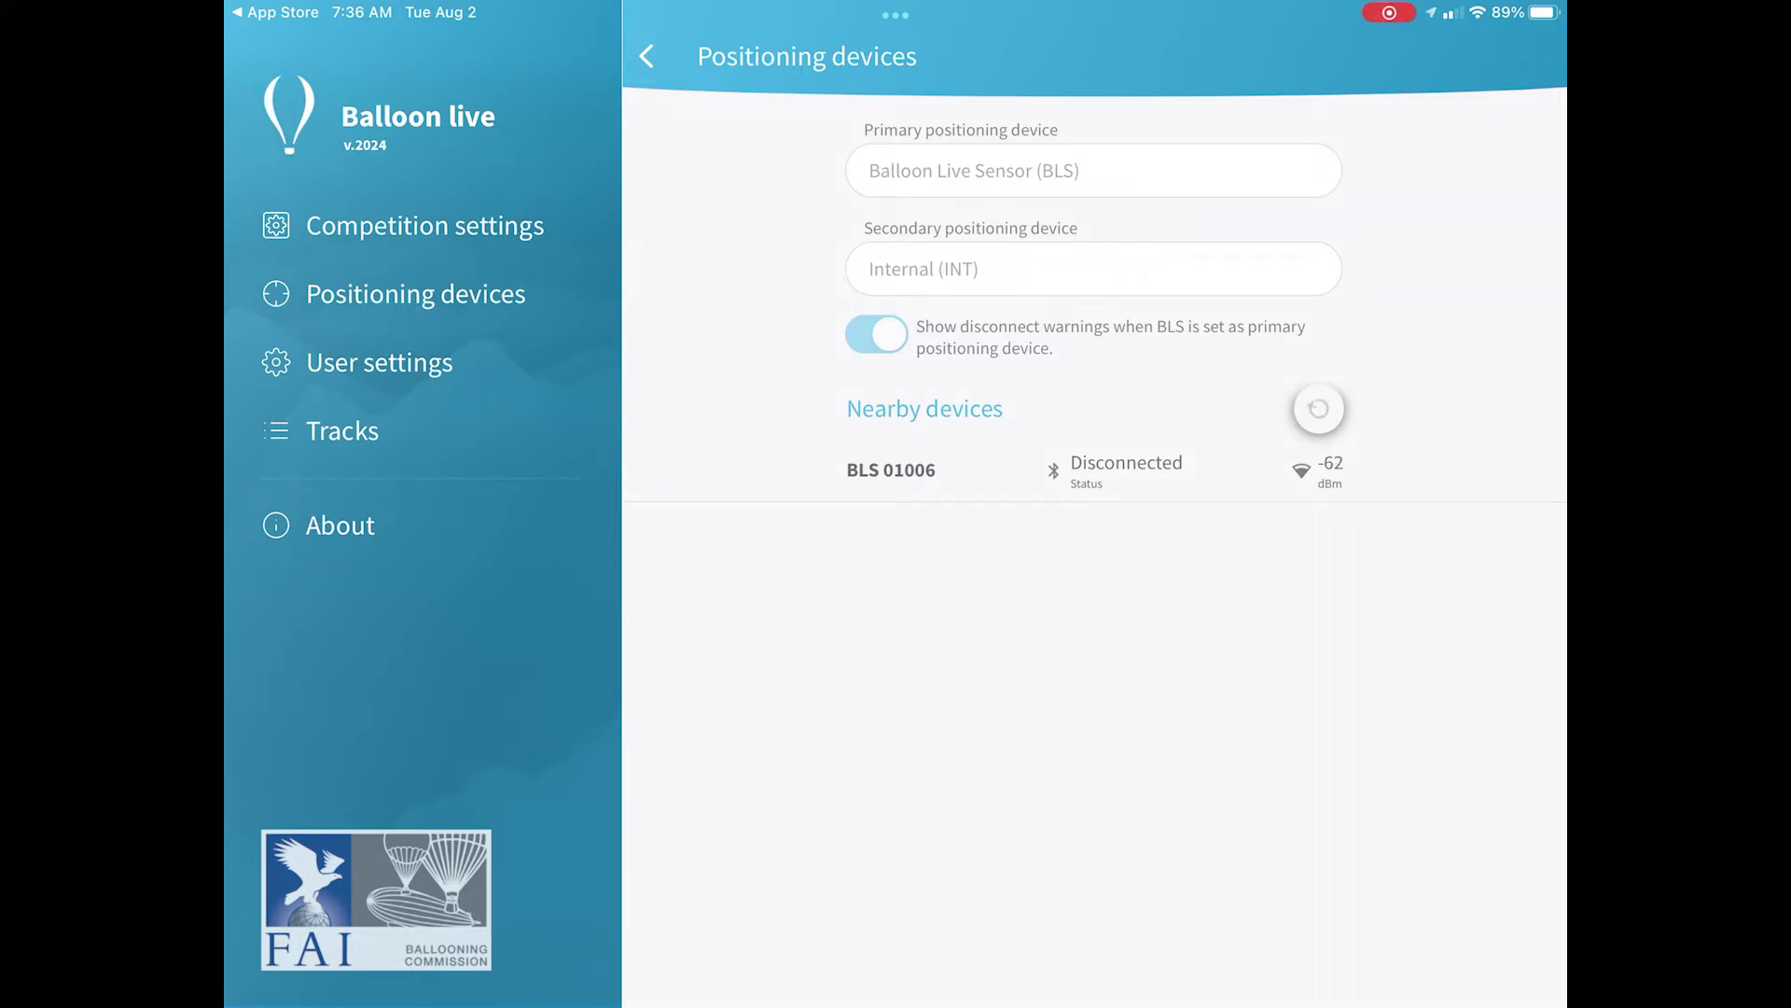
{"action": "left_click", "coordinate": [891, 469]}
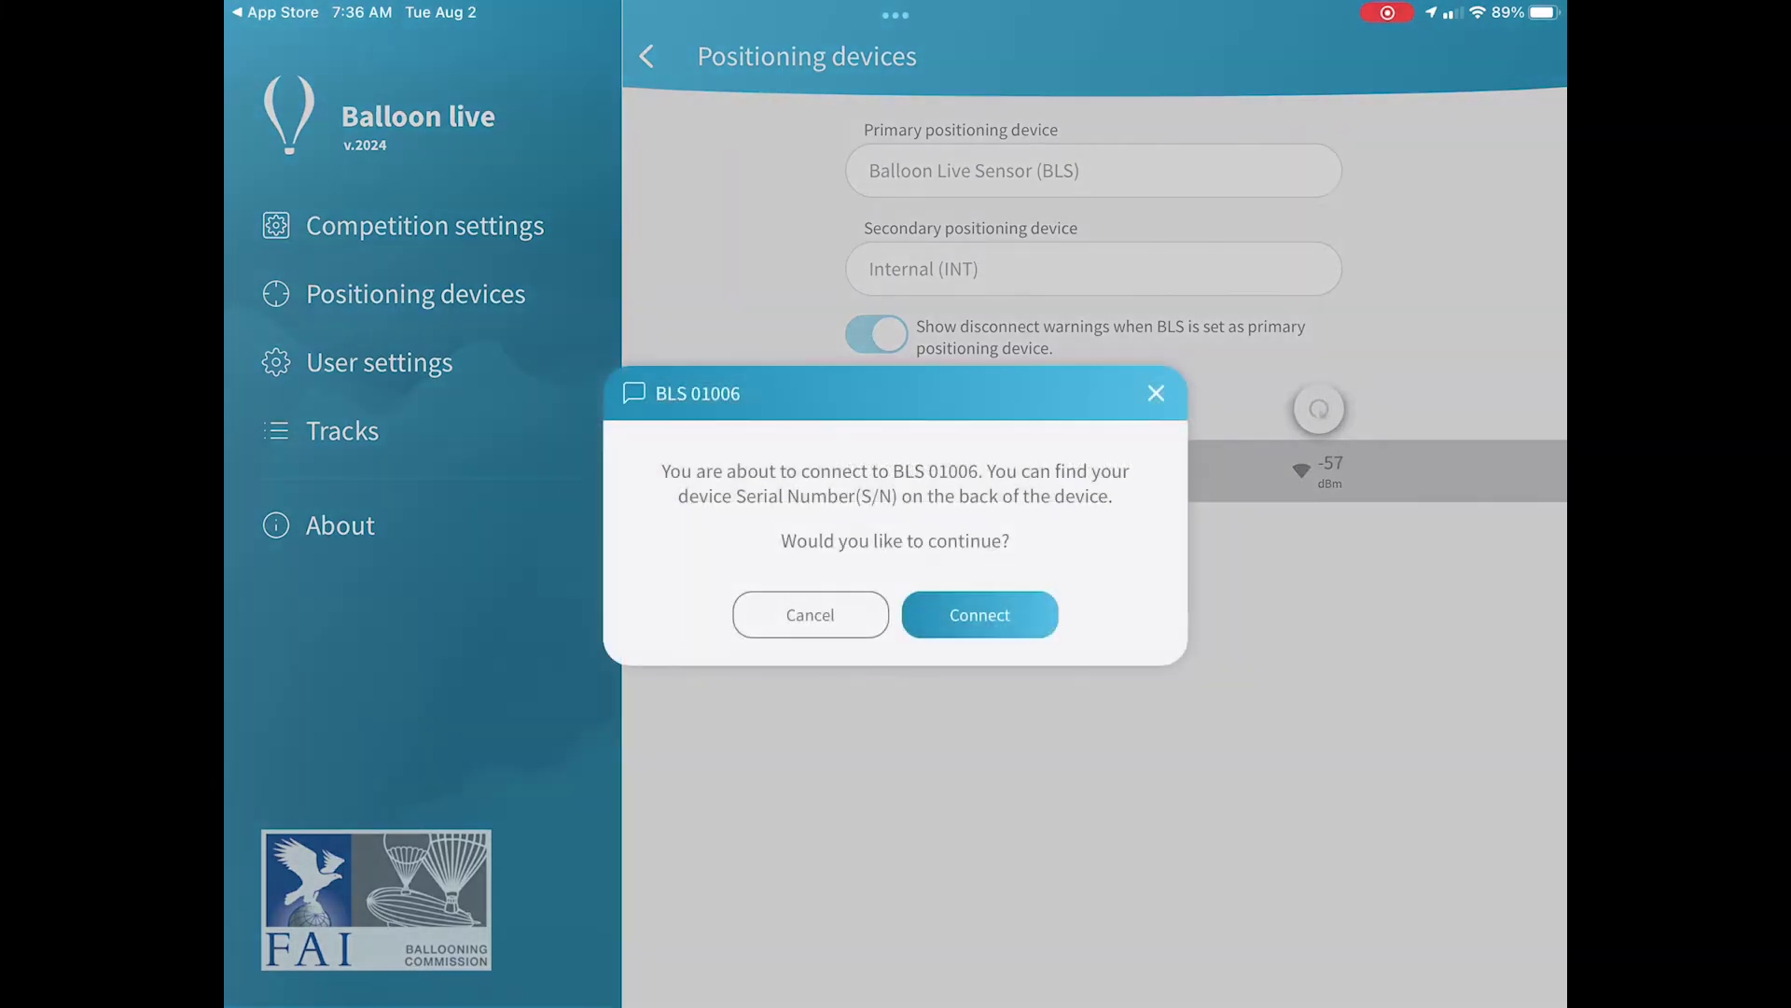
{"action": "left_click", "coordinate": [979, 614]}
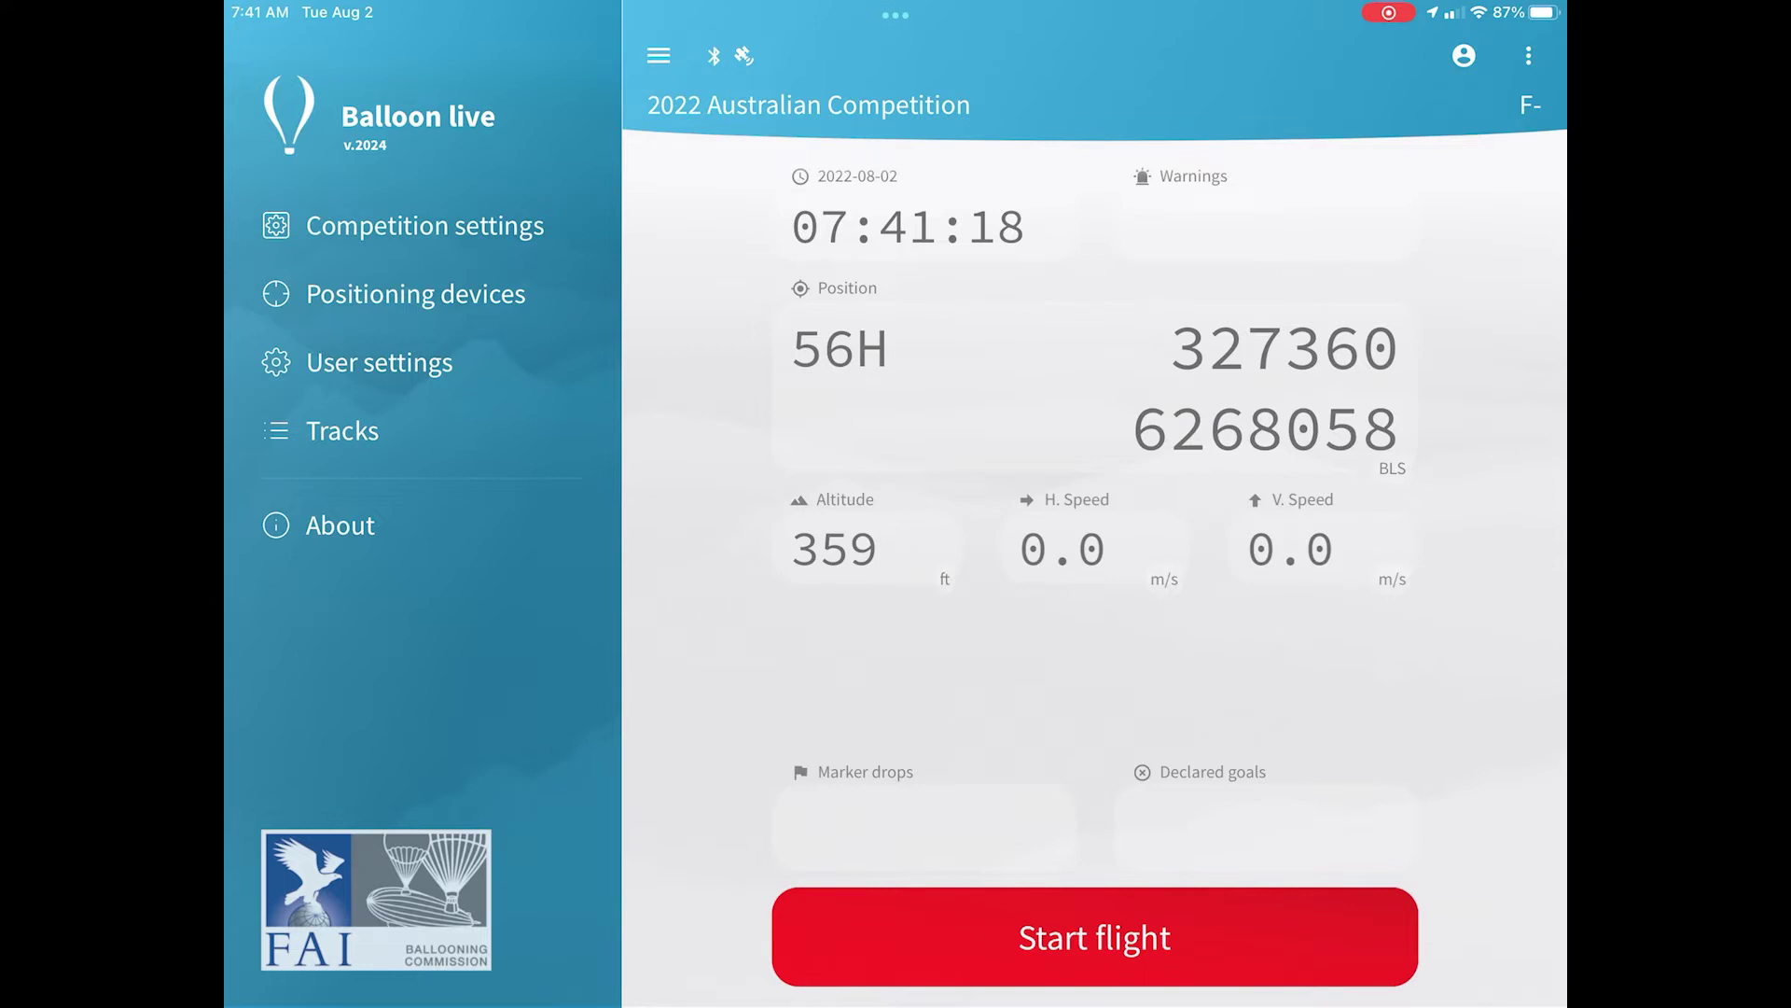
Update the flight, selecting and refreshing Flight 1 of the 2022 Australian Competition
{"action": "left_click", "coordinate": [1528, 55]}
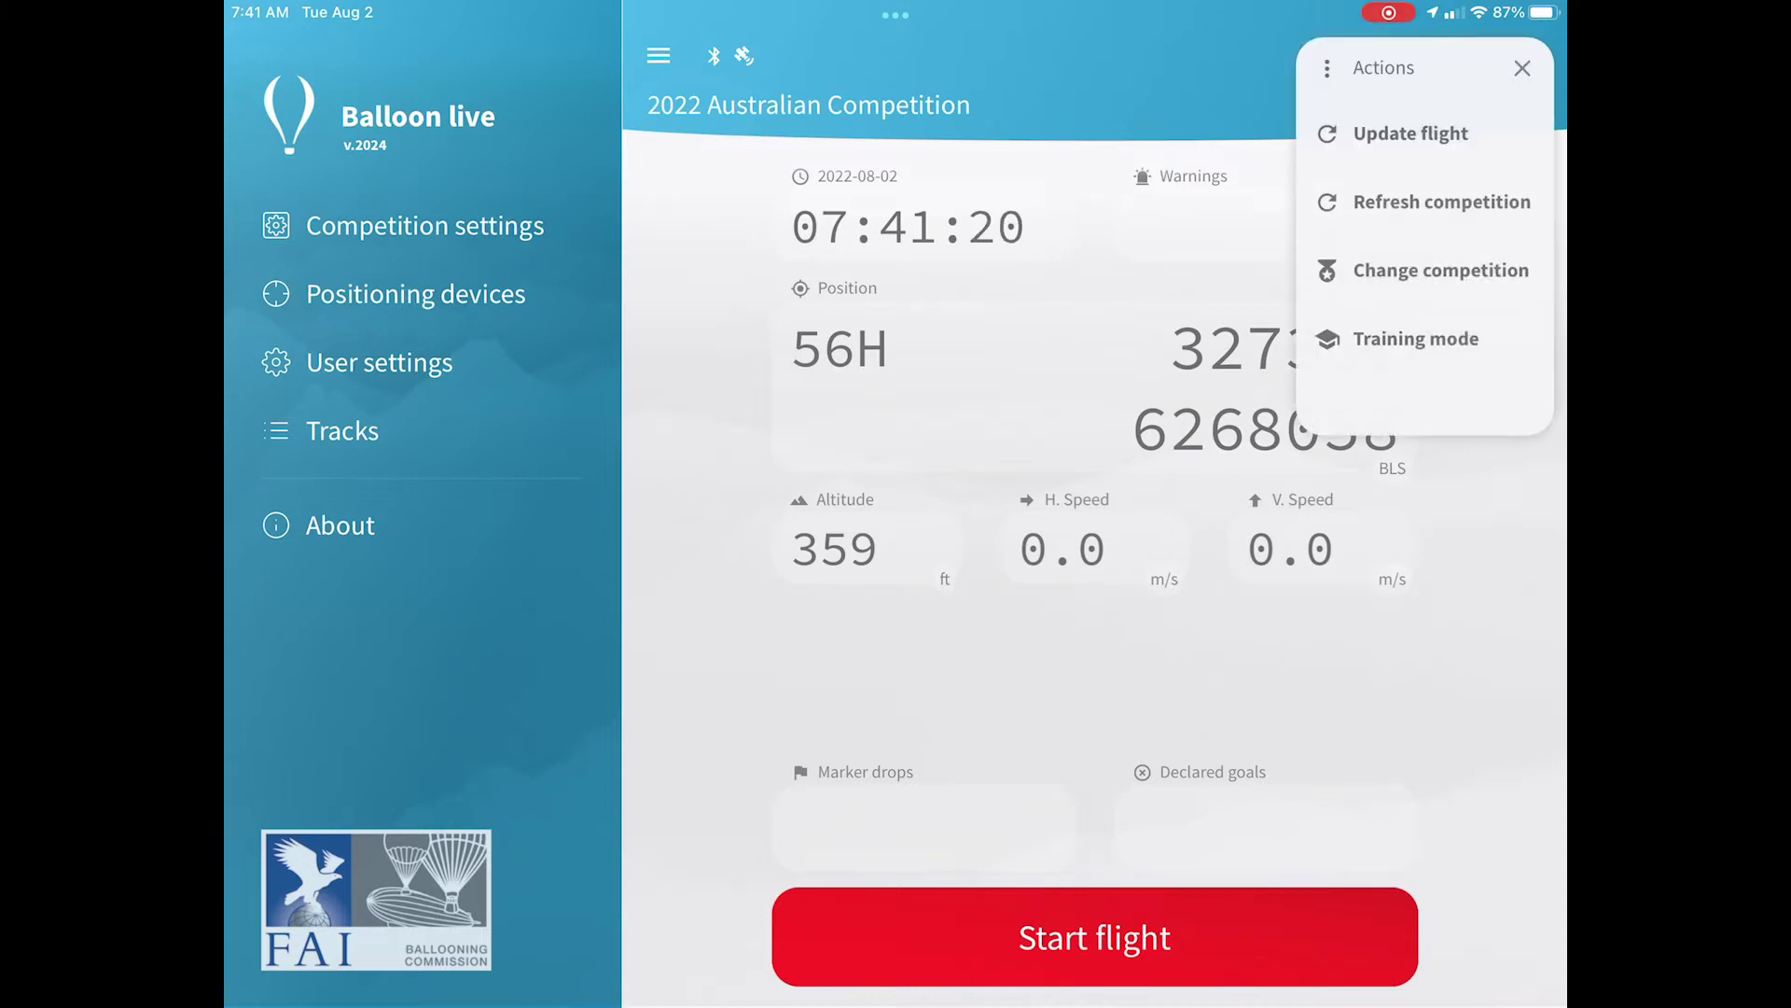
{"action": "left_click", "coordinate": [1411, 133]}
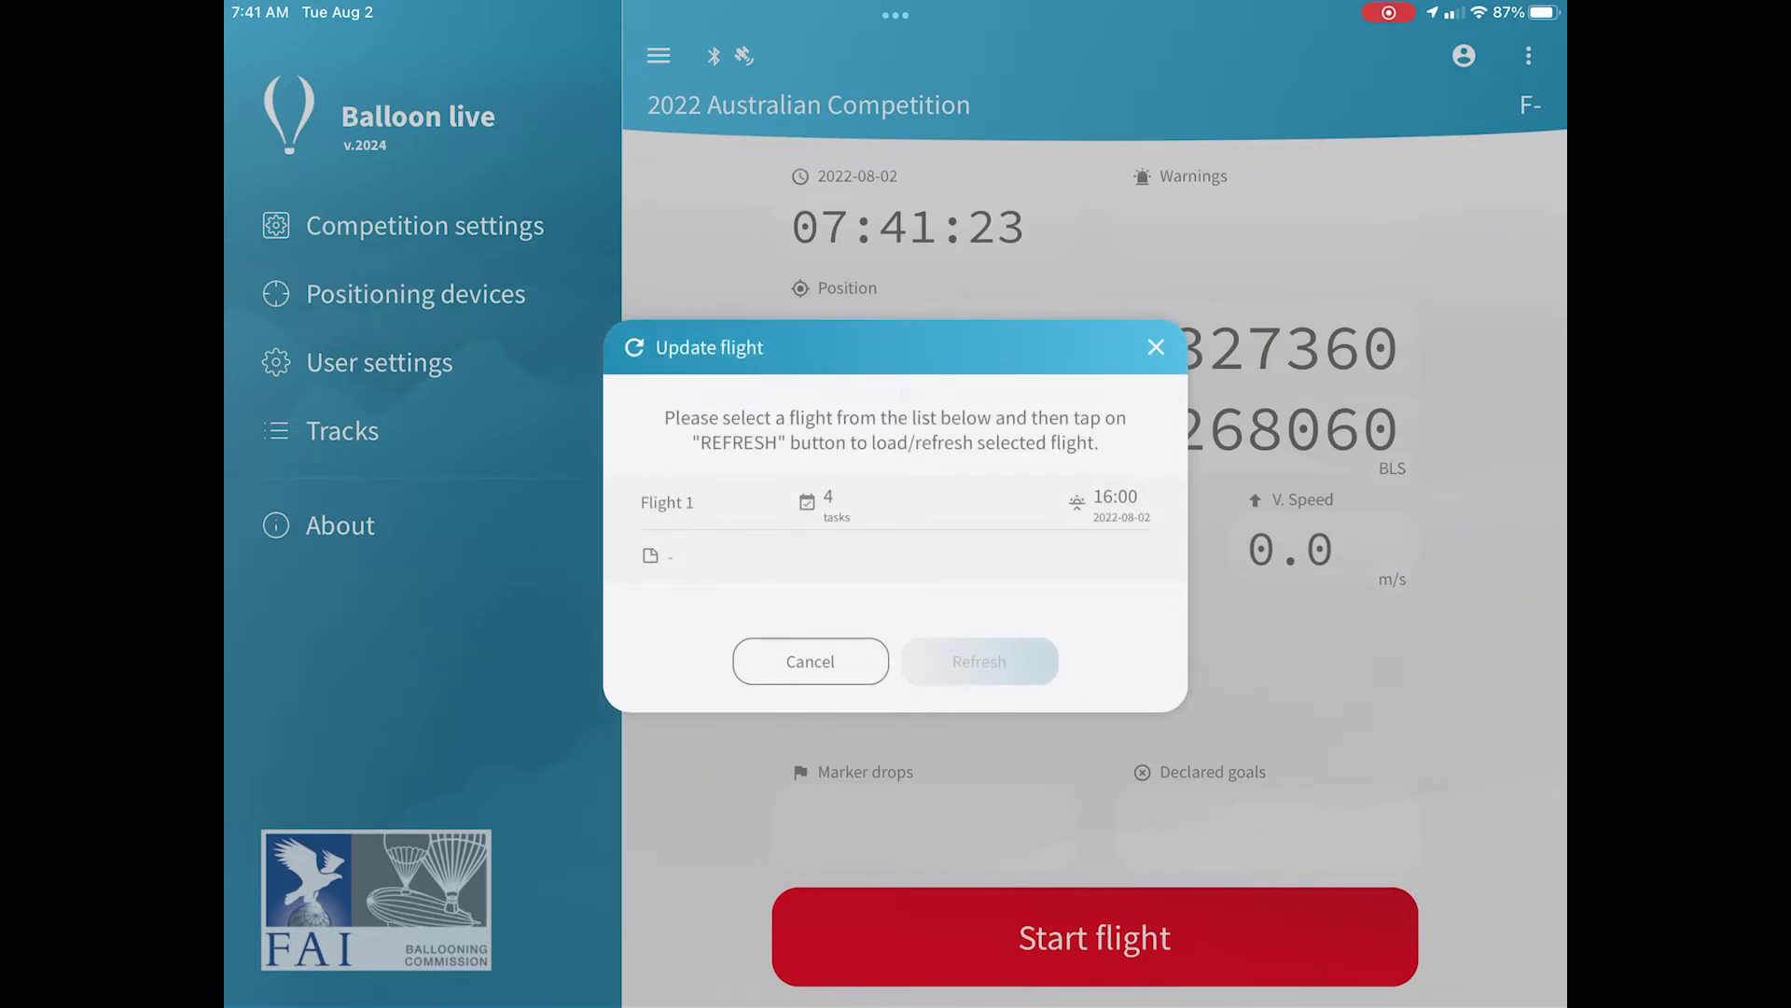
{"action": "left_click", "coordinate": [709, 523]}
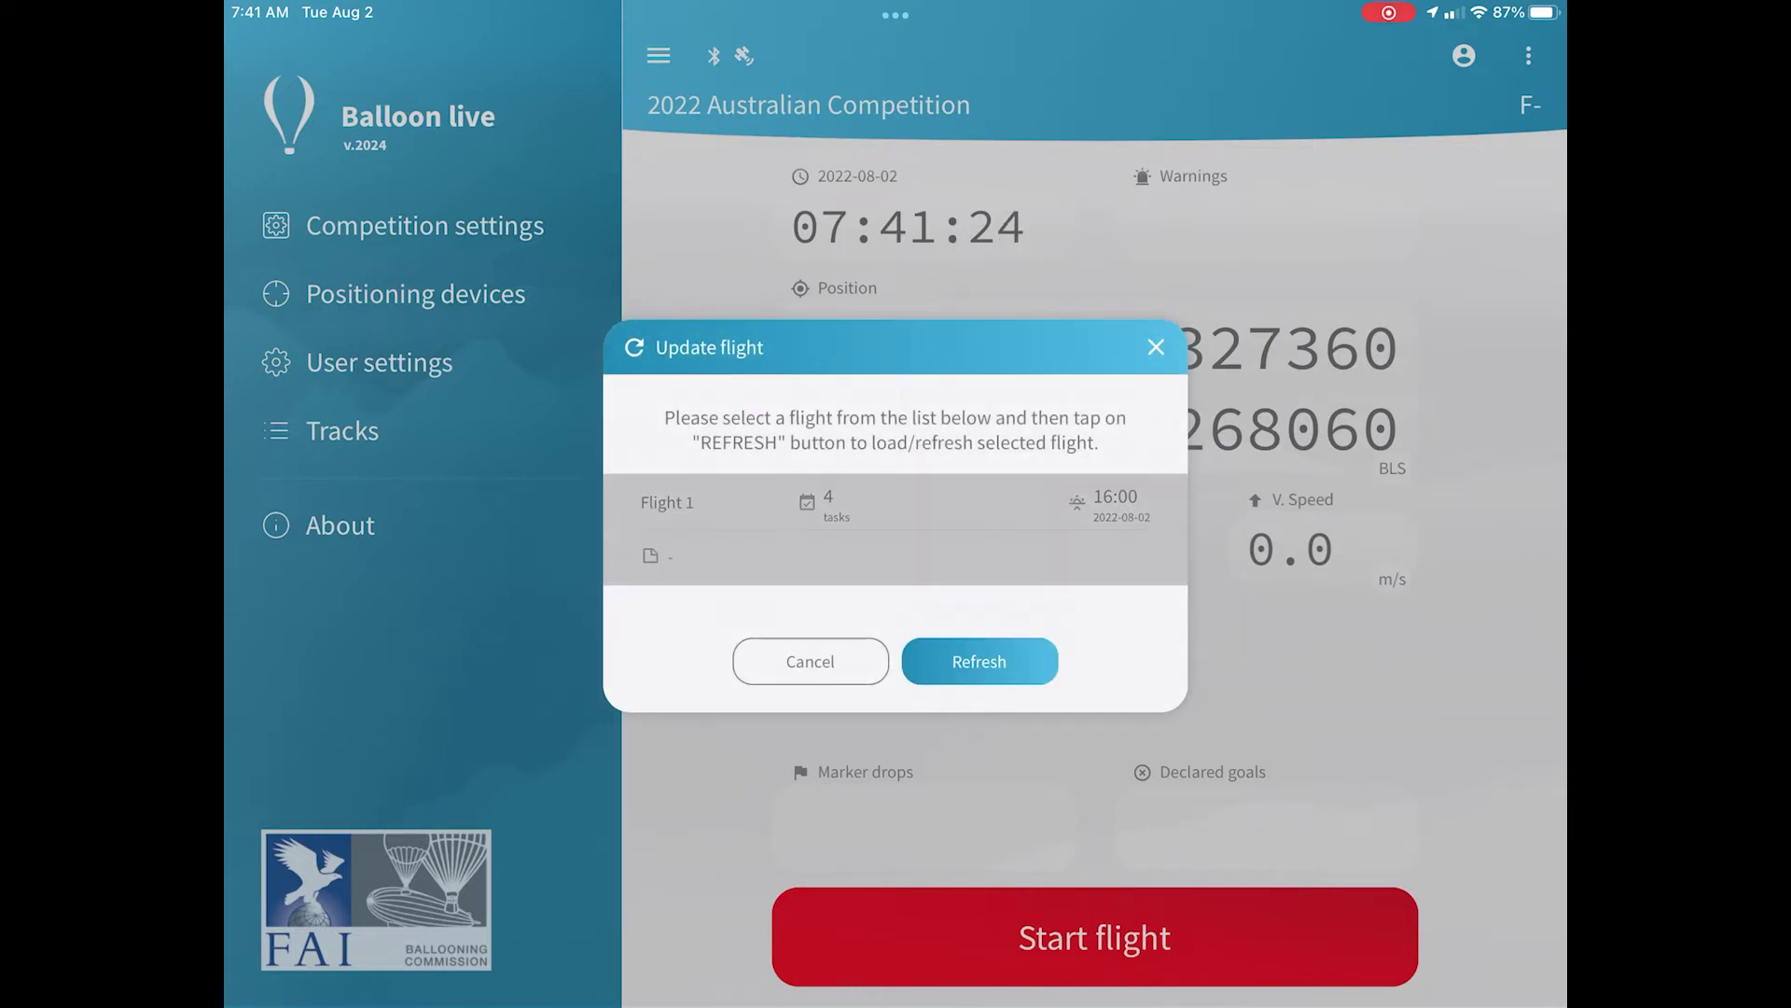
{"action": "left_click", "coordinate": [980, 661]}
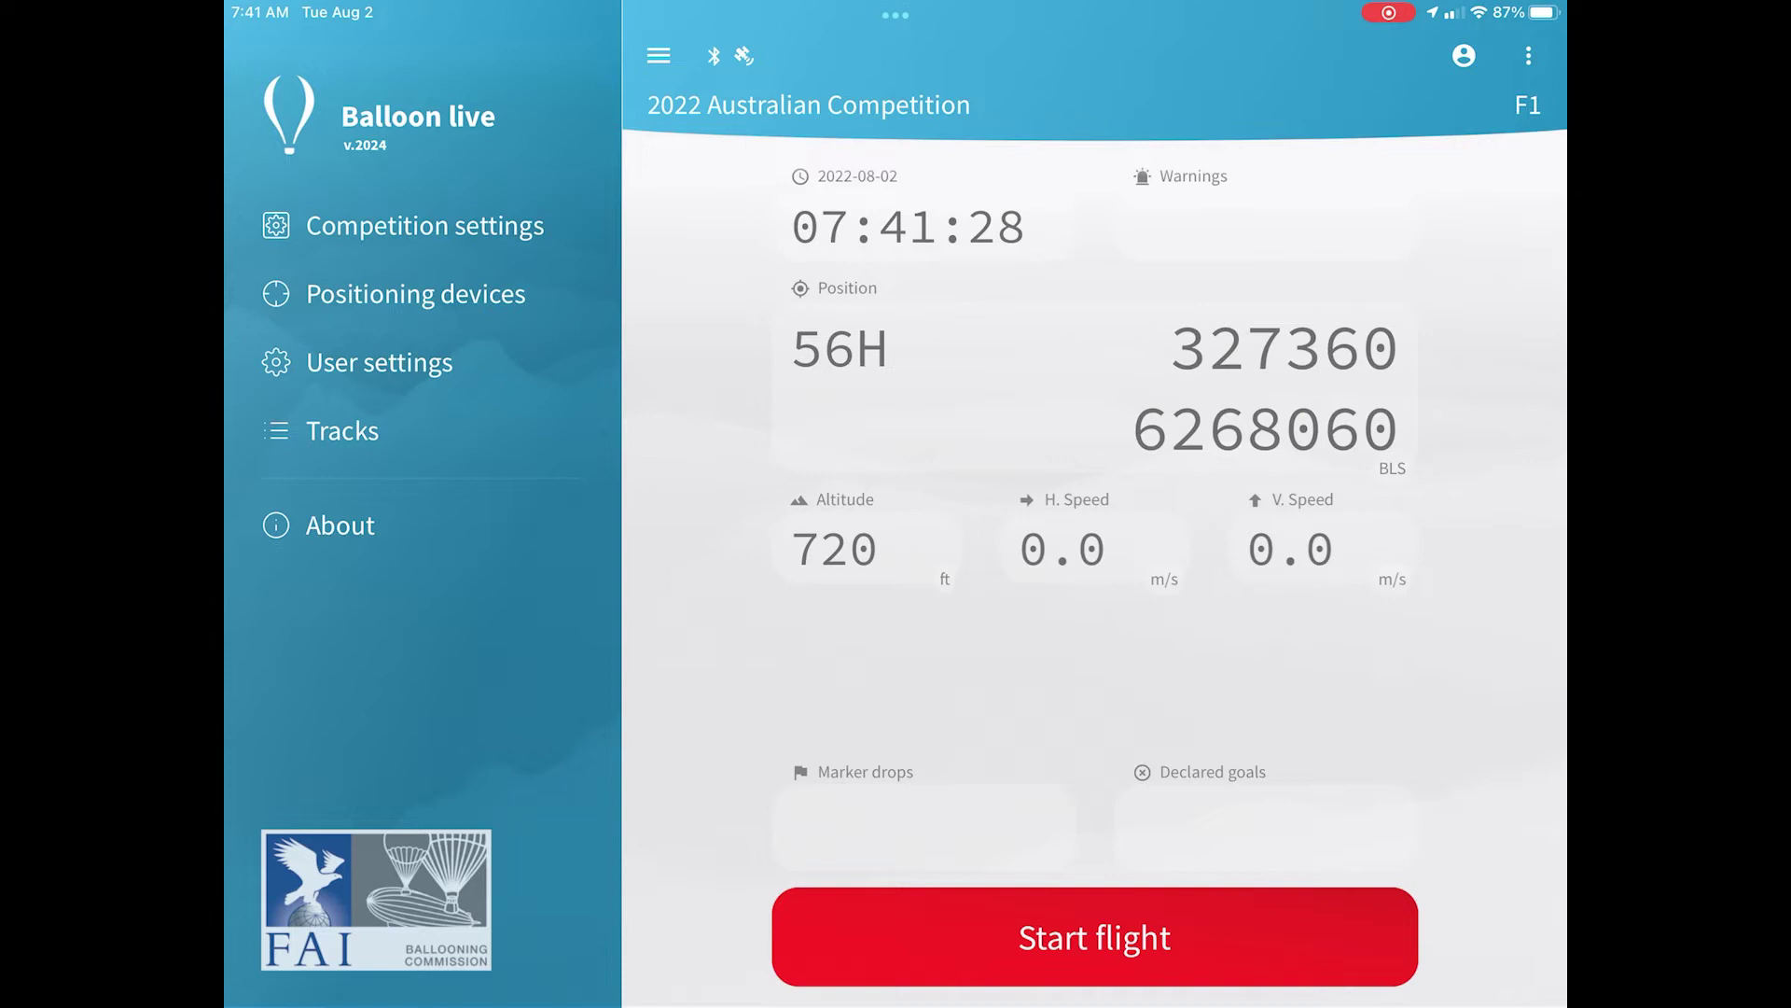
{"action": "left_click", "coordinate": [1104, 936]}
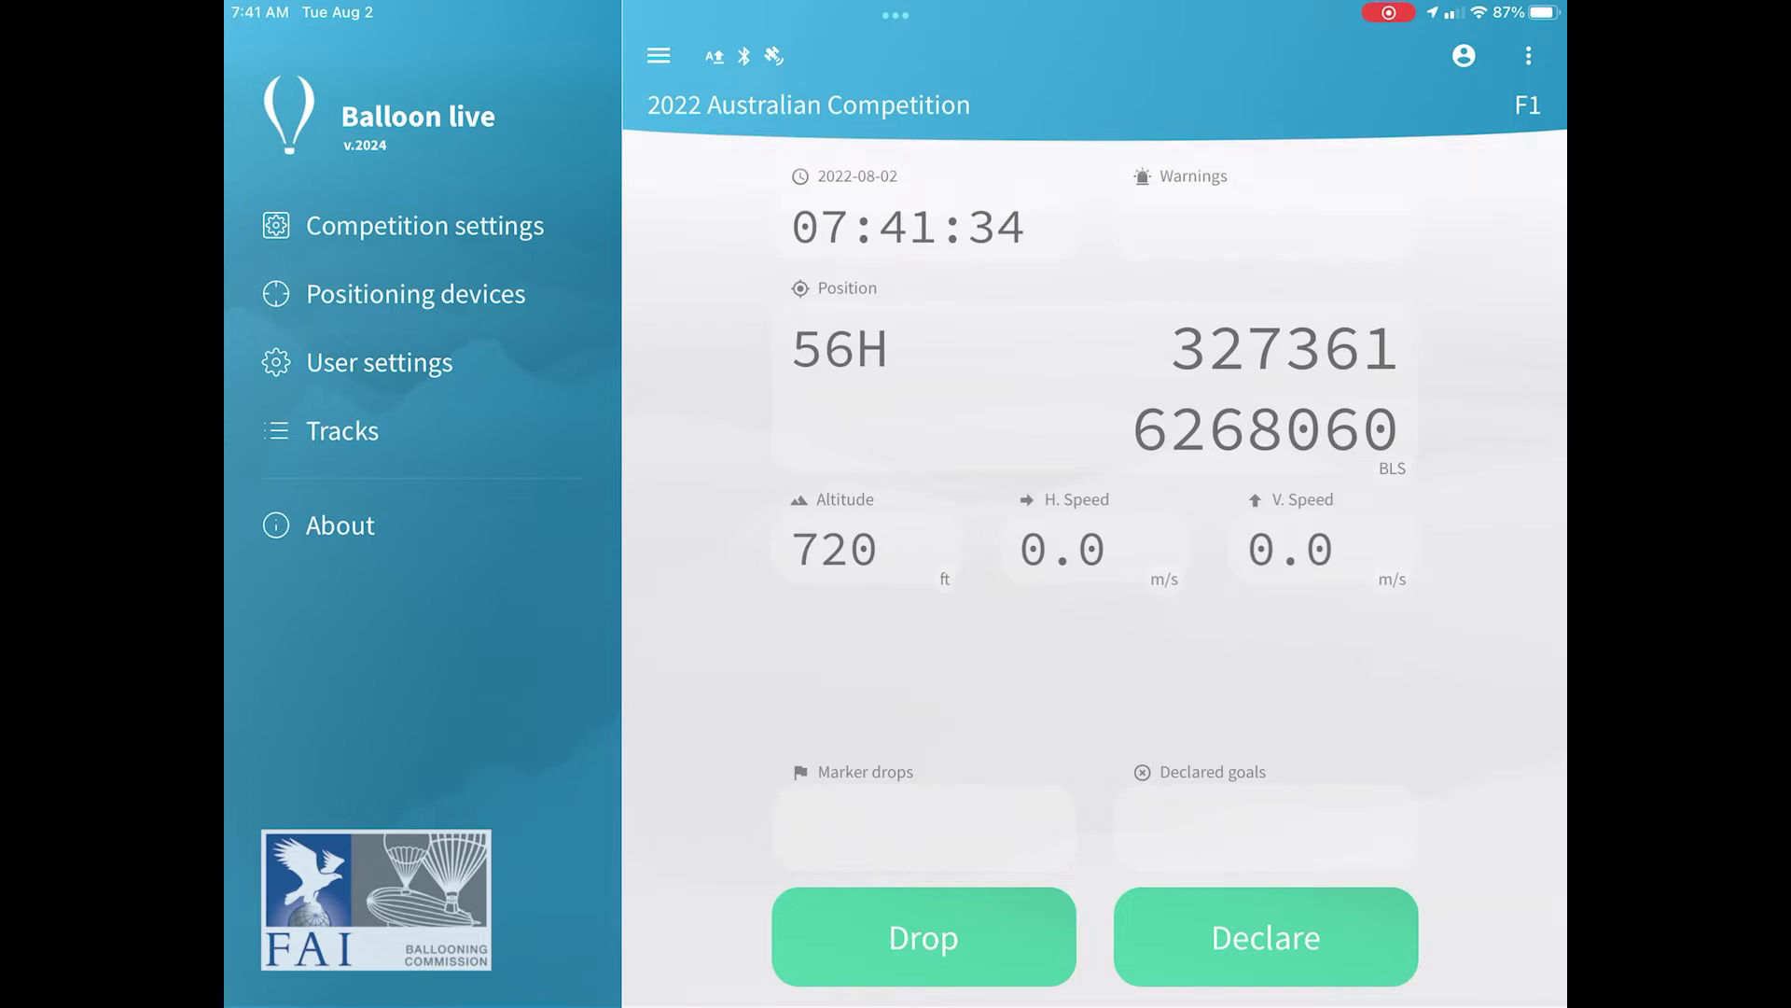
{"action": "left_click", "coordinate": [1266, 936]}
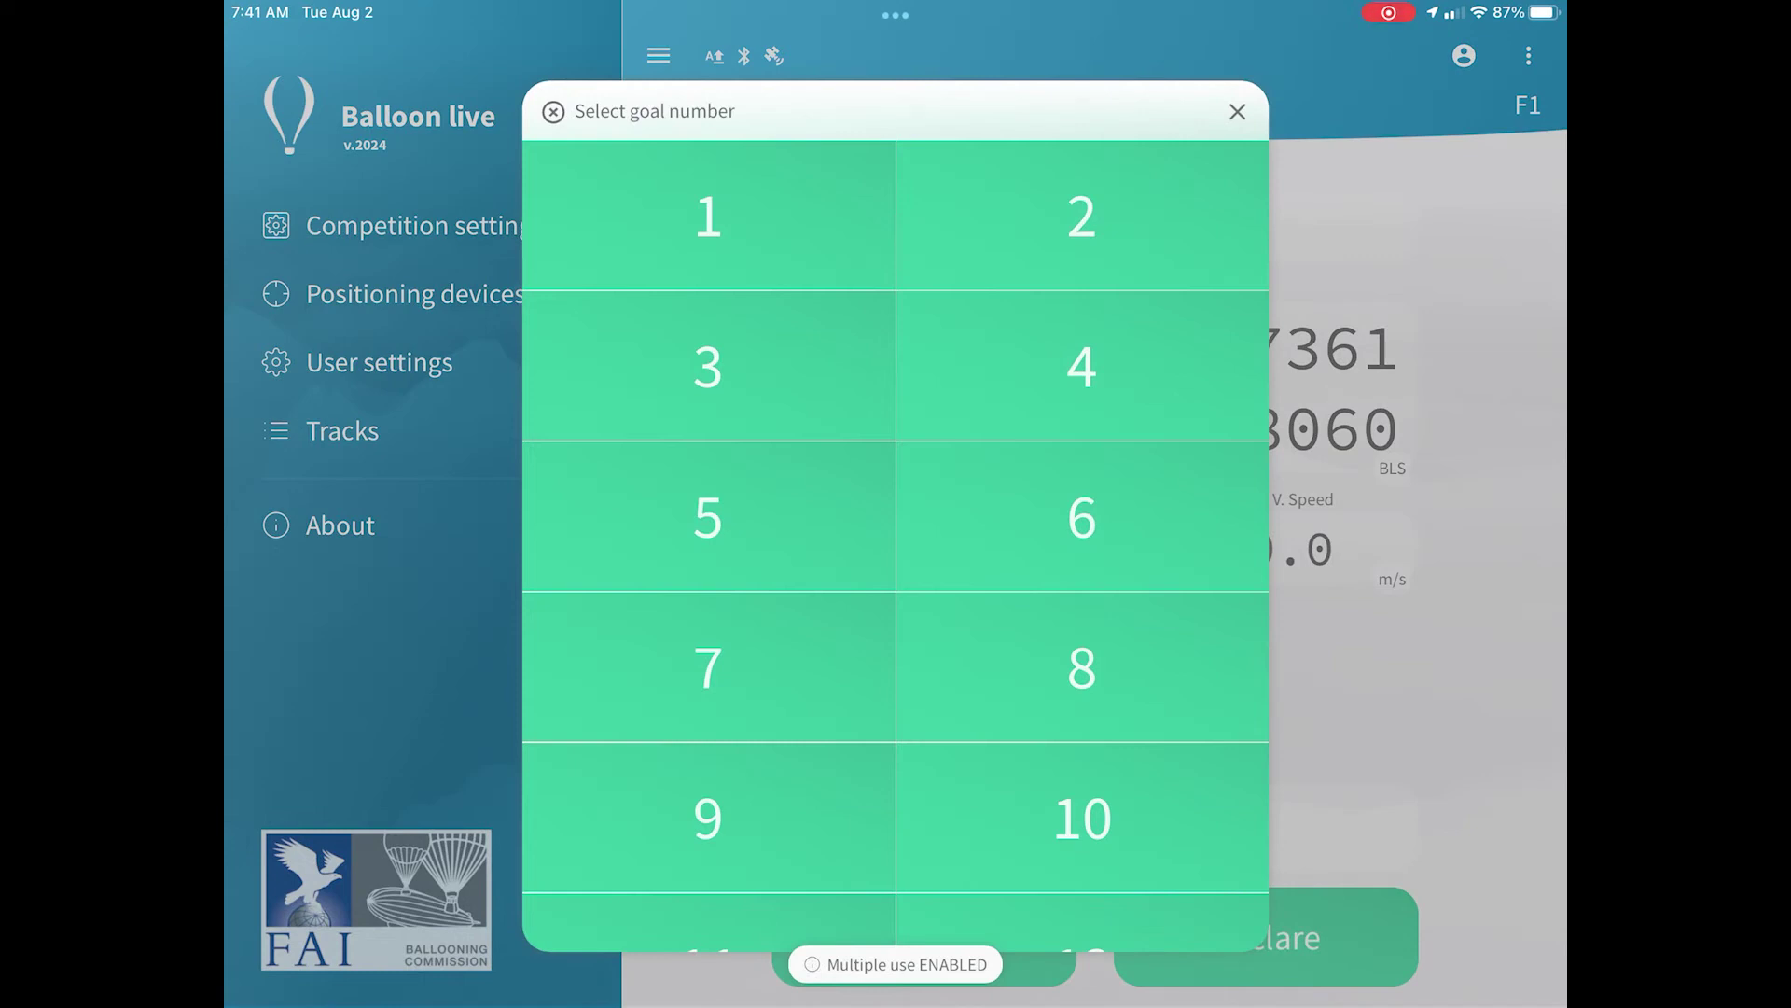
{"action": "left_click", "coordinate": [708, 216]}
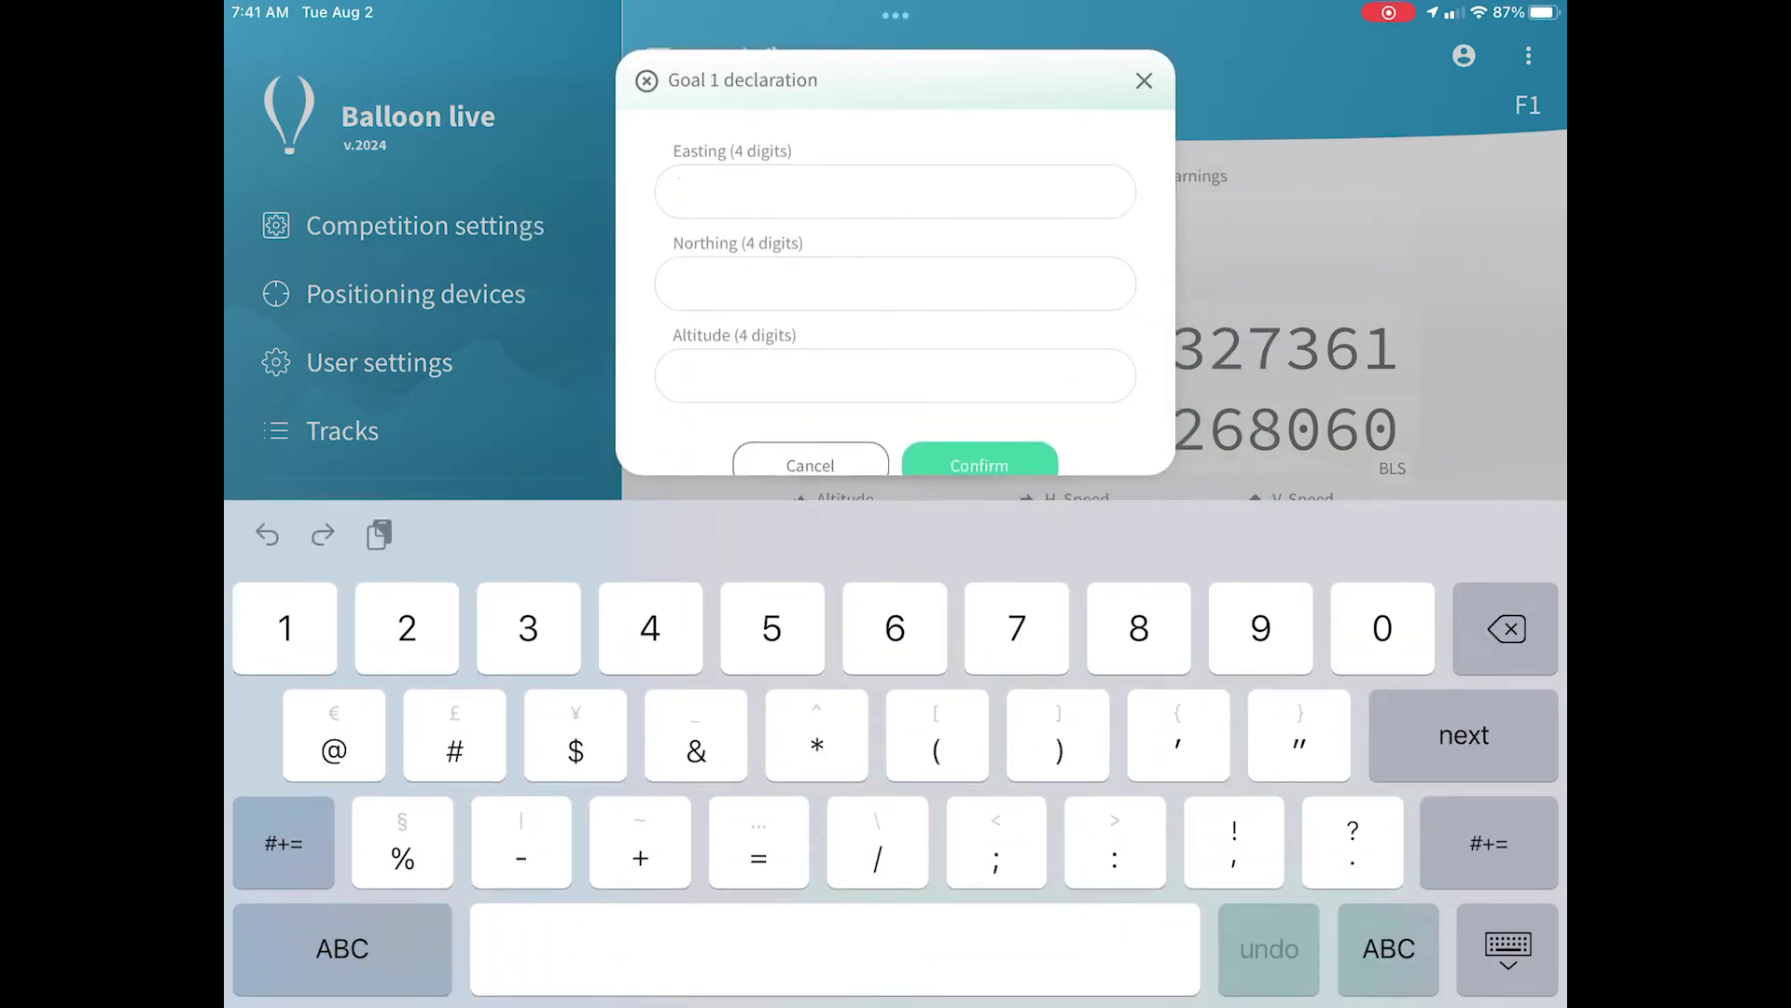
{"action": "type", "text": "5534/"}
{"action": "type", "text": "655"}
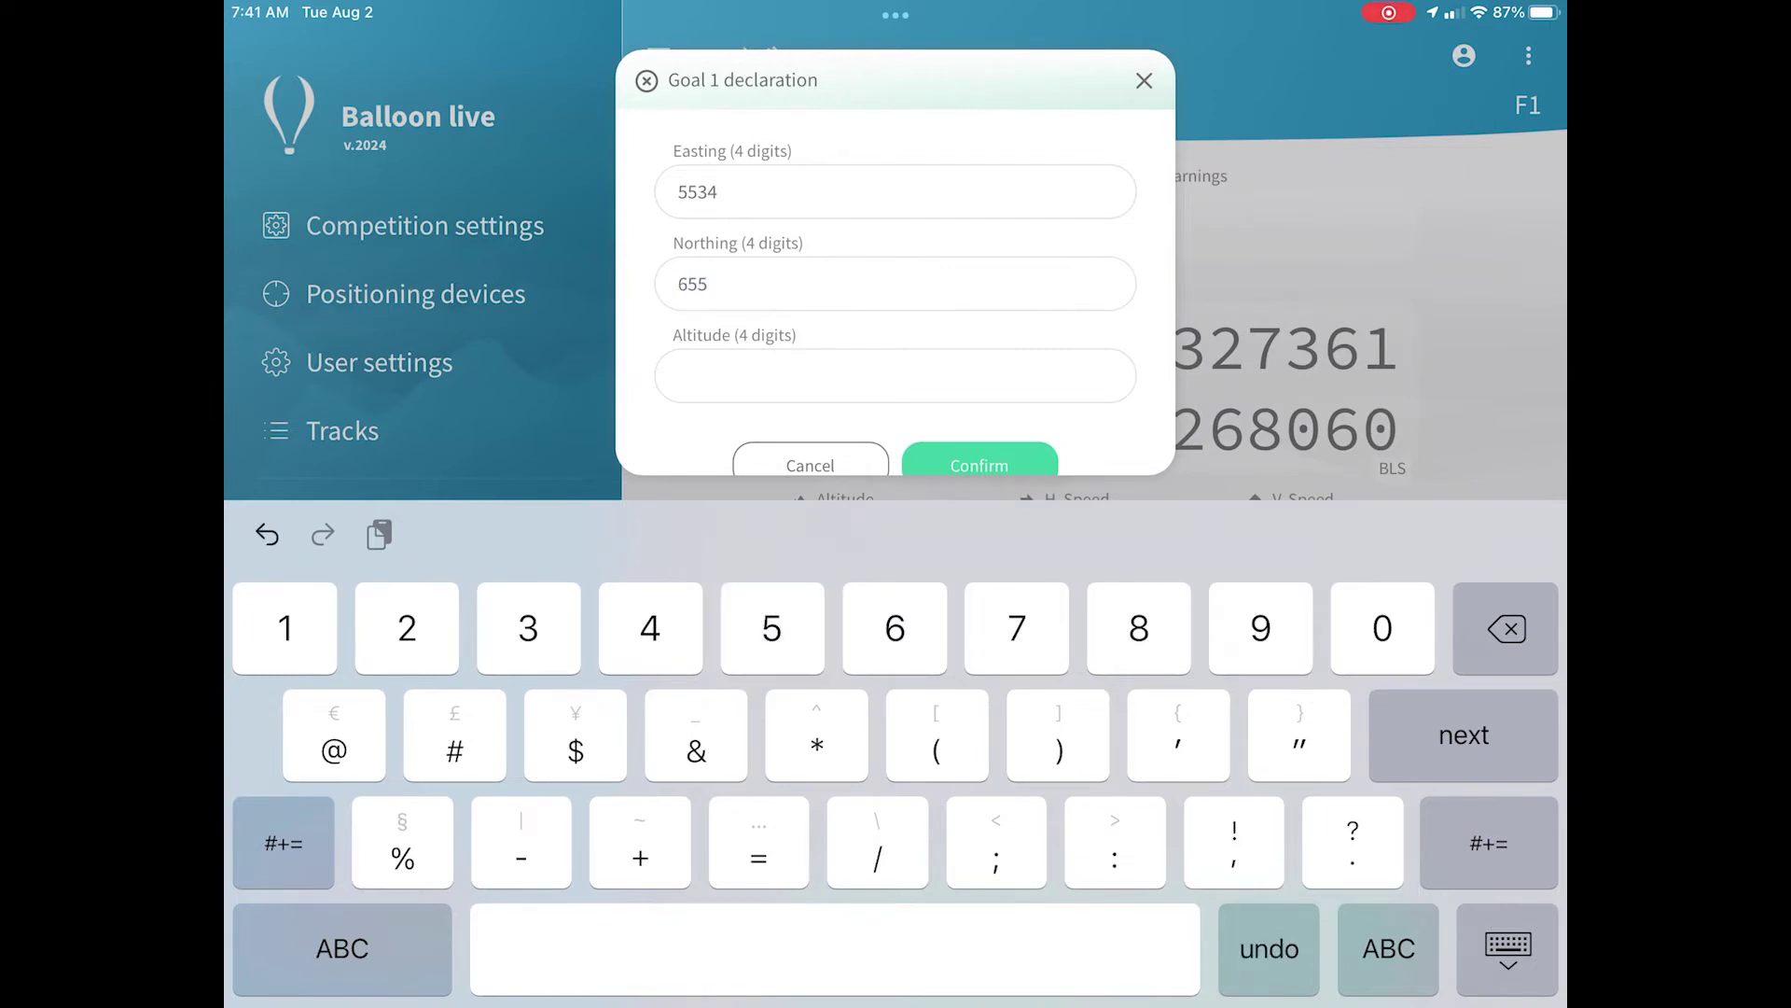
{"action": "type", "text": "4, "}
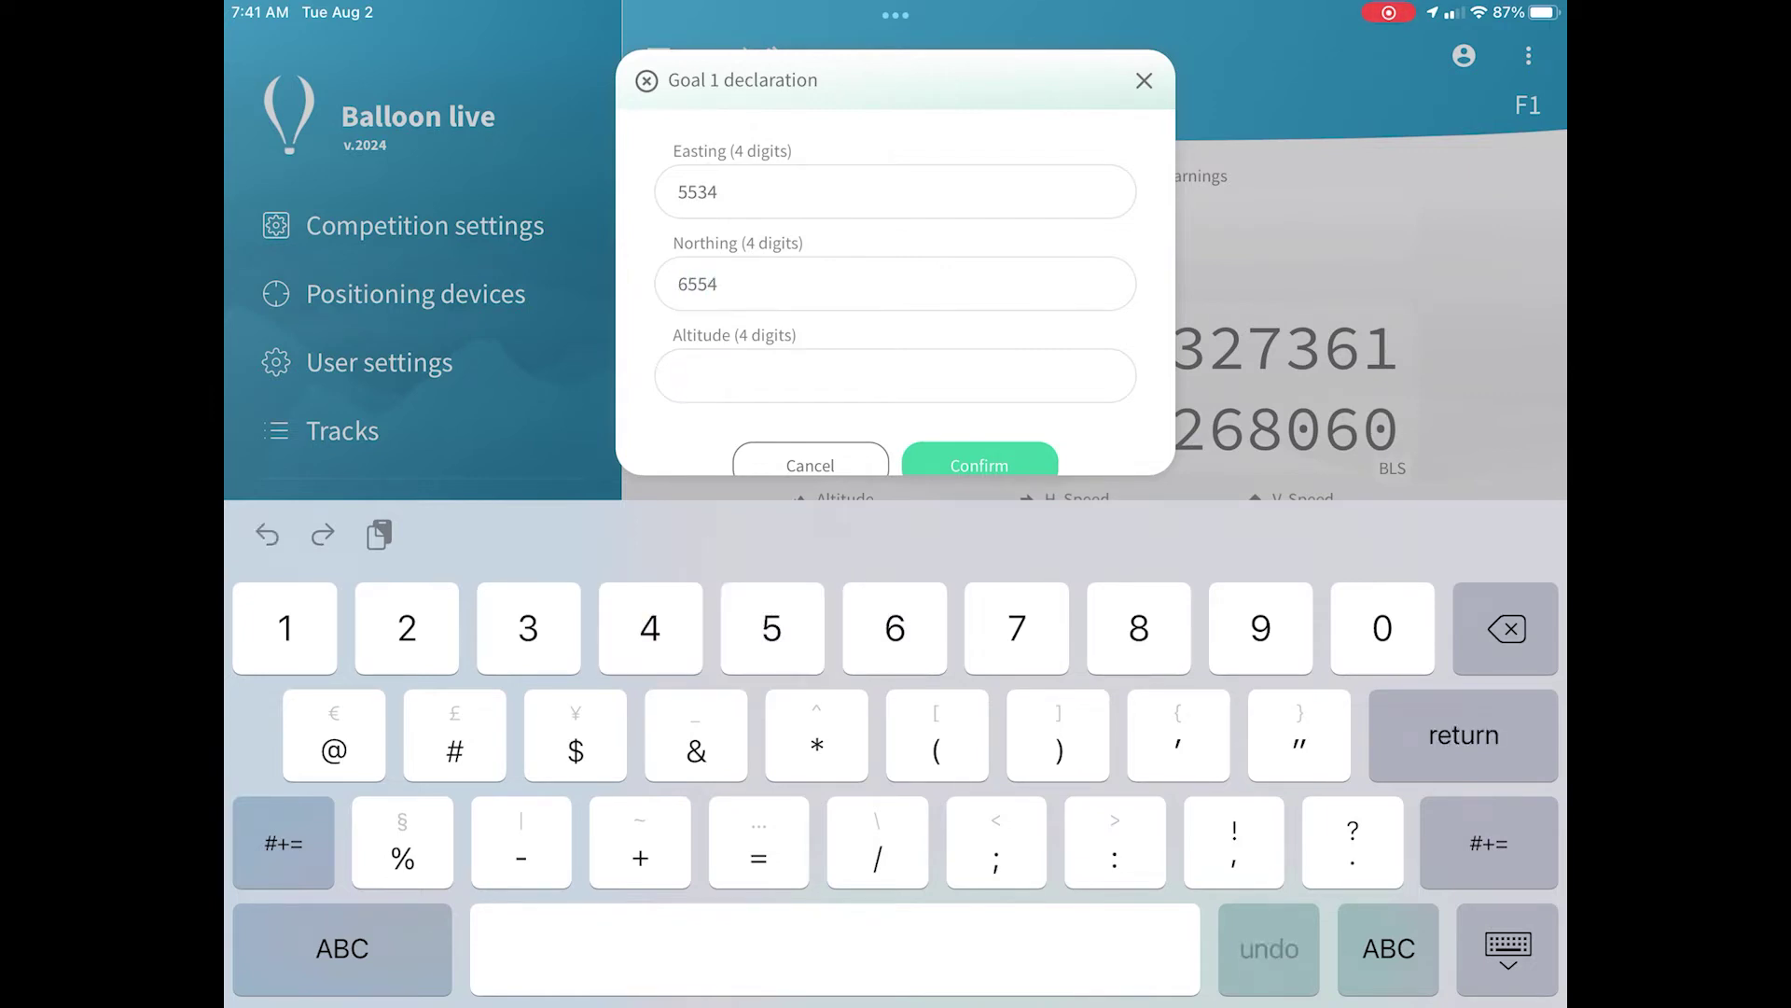
{"action": "type", "text": "2000"}
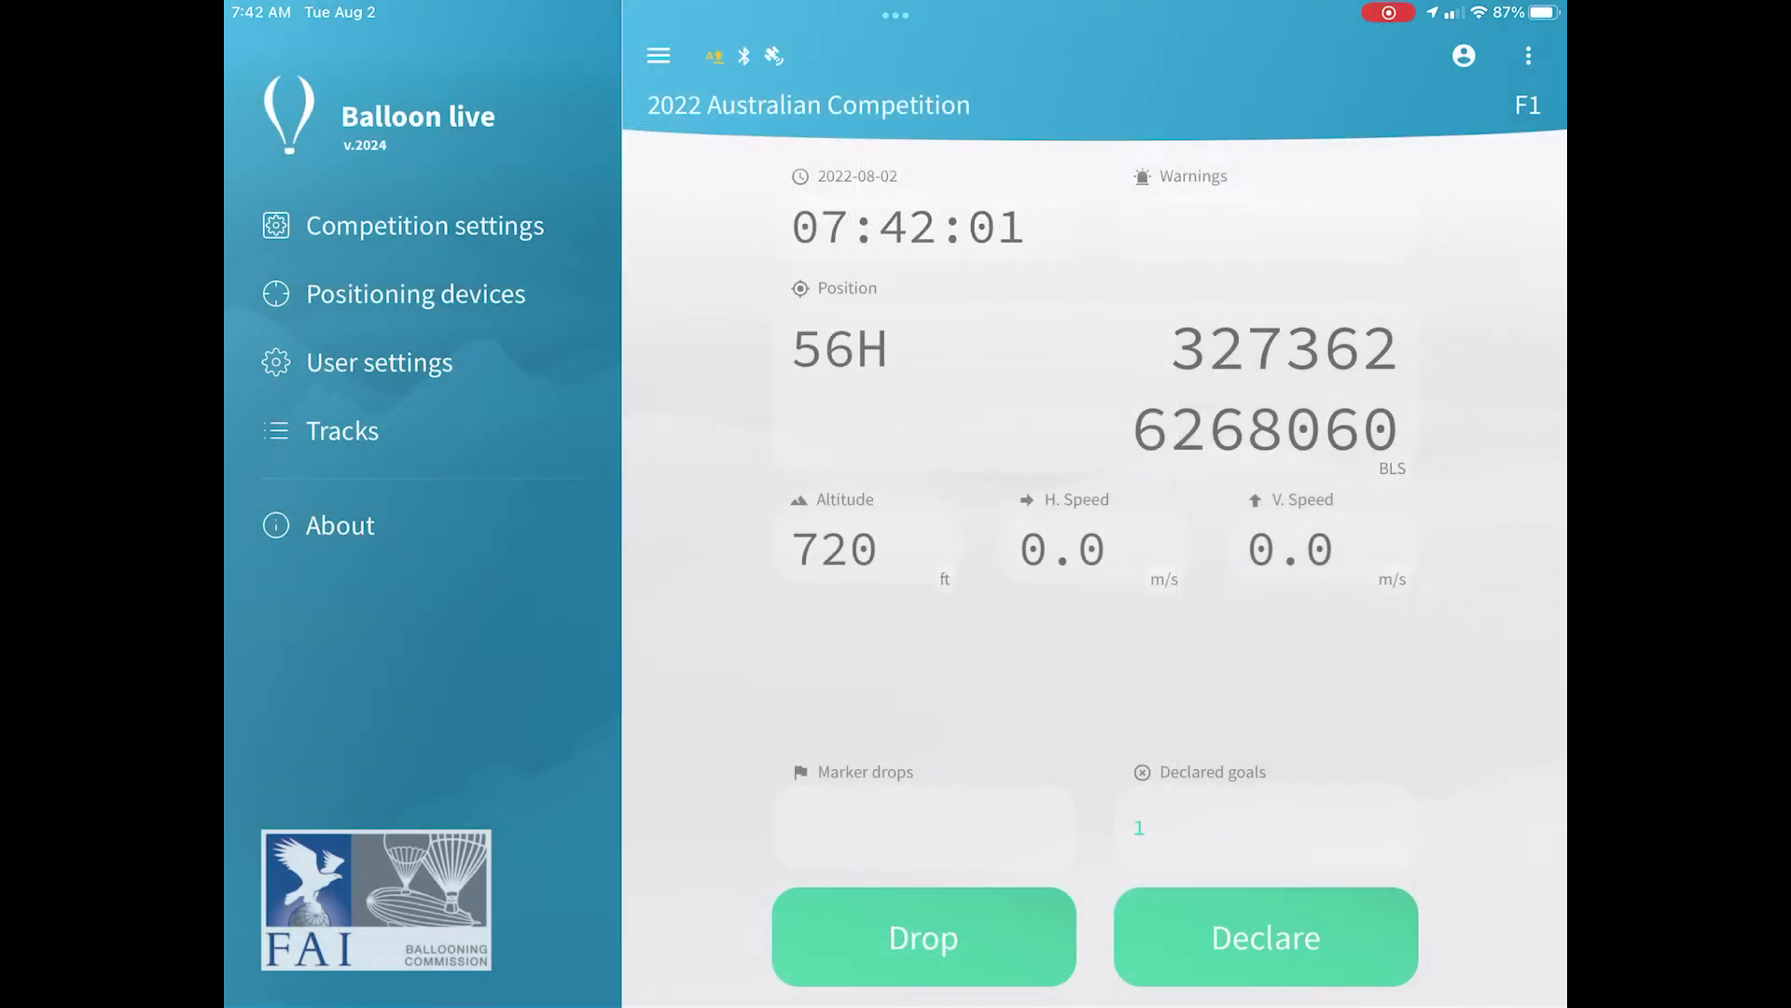
Drop marker 1, then marker 2, so both appear under marker drops
{"action": "left_click", "coordinate": [923, 938]}
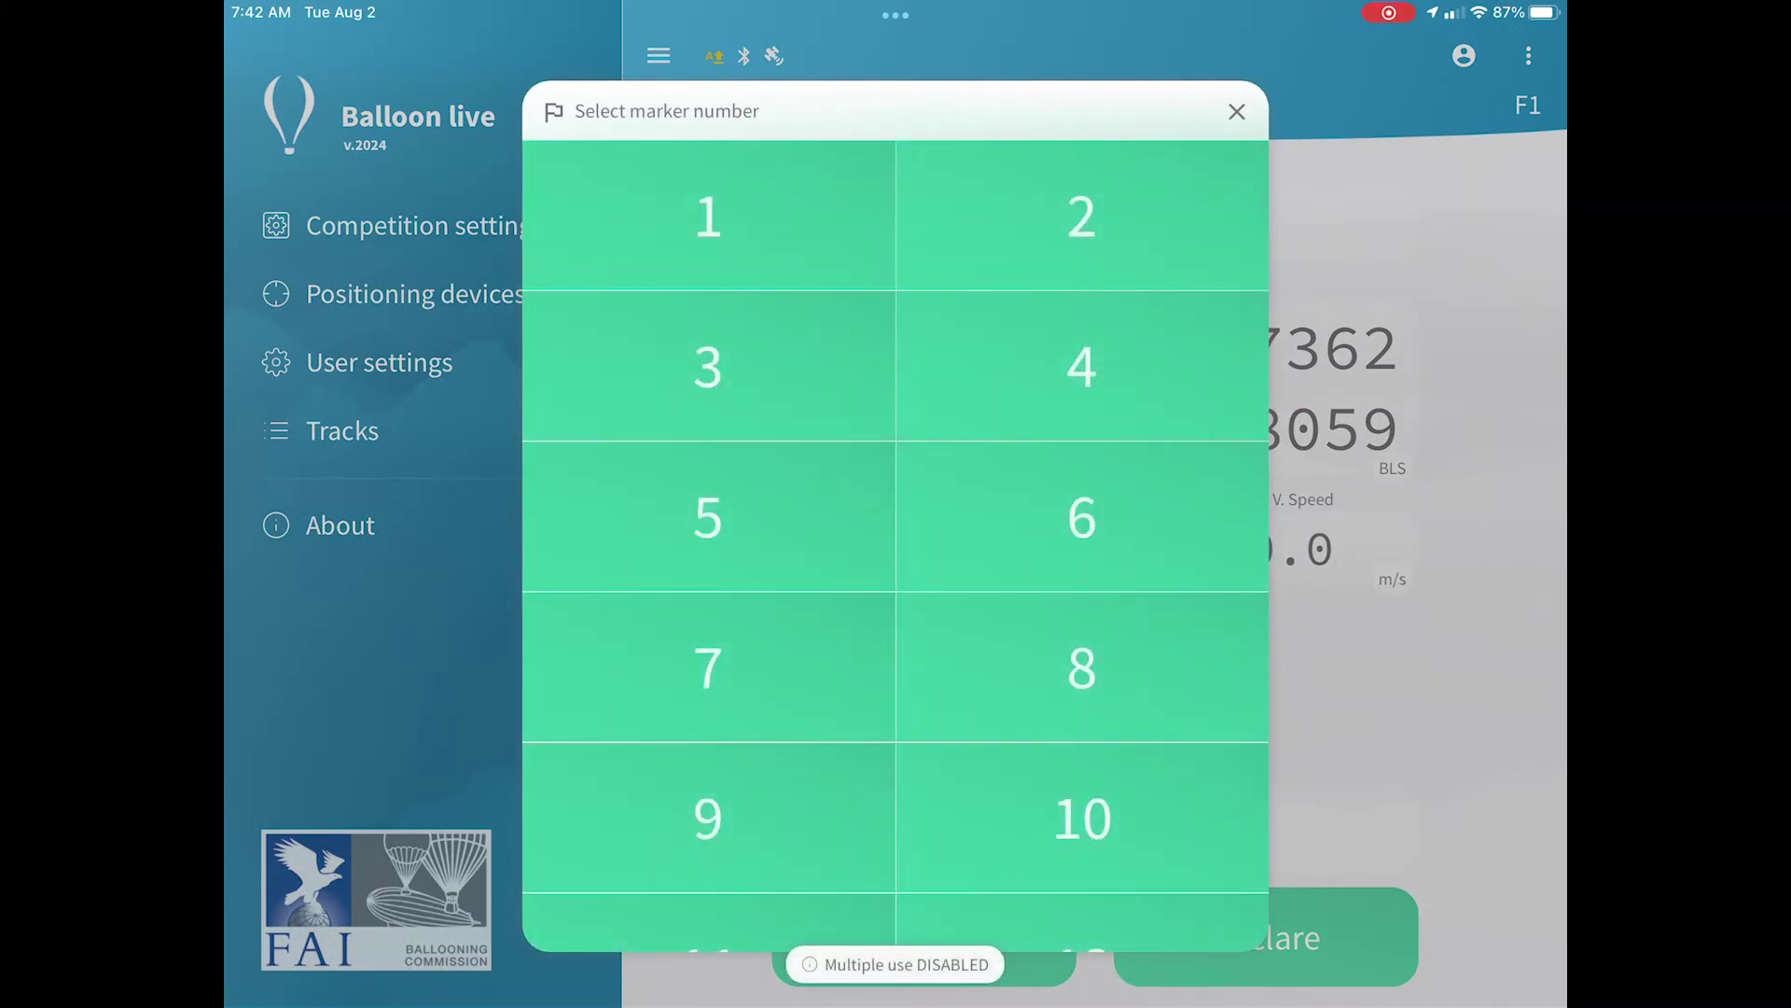
{"action": "left_click", "coordinate": [709, 216]}
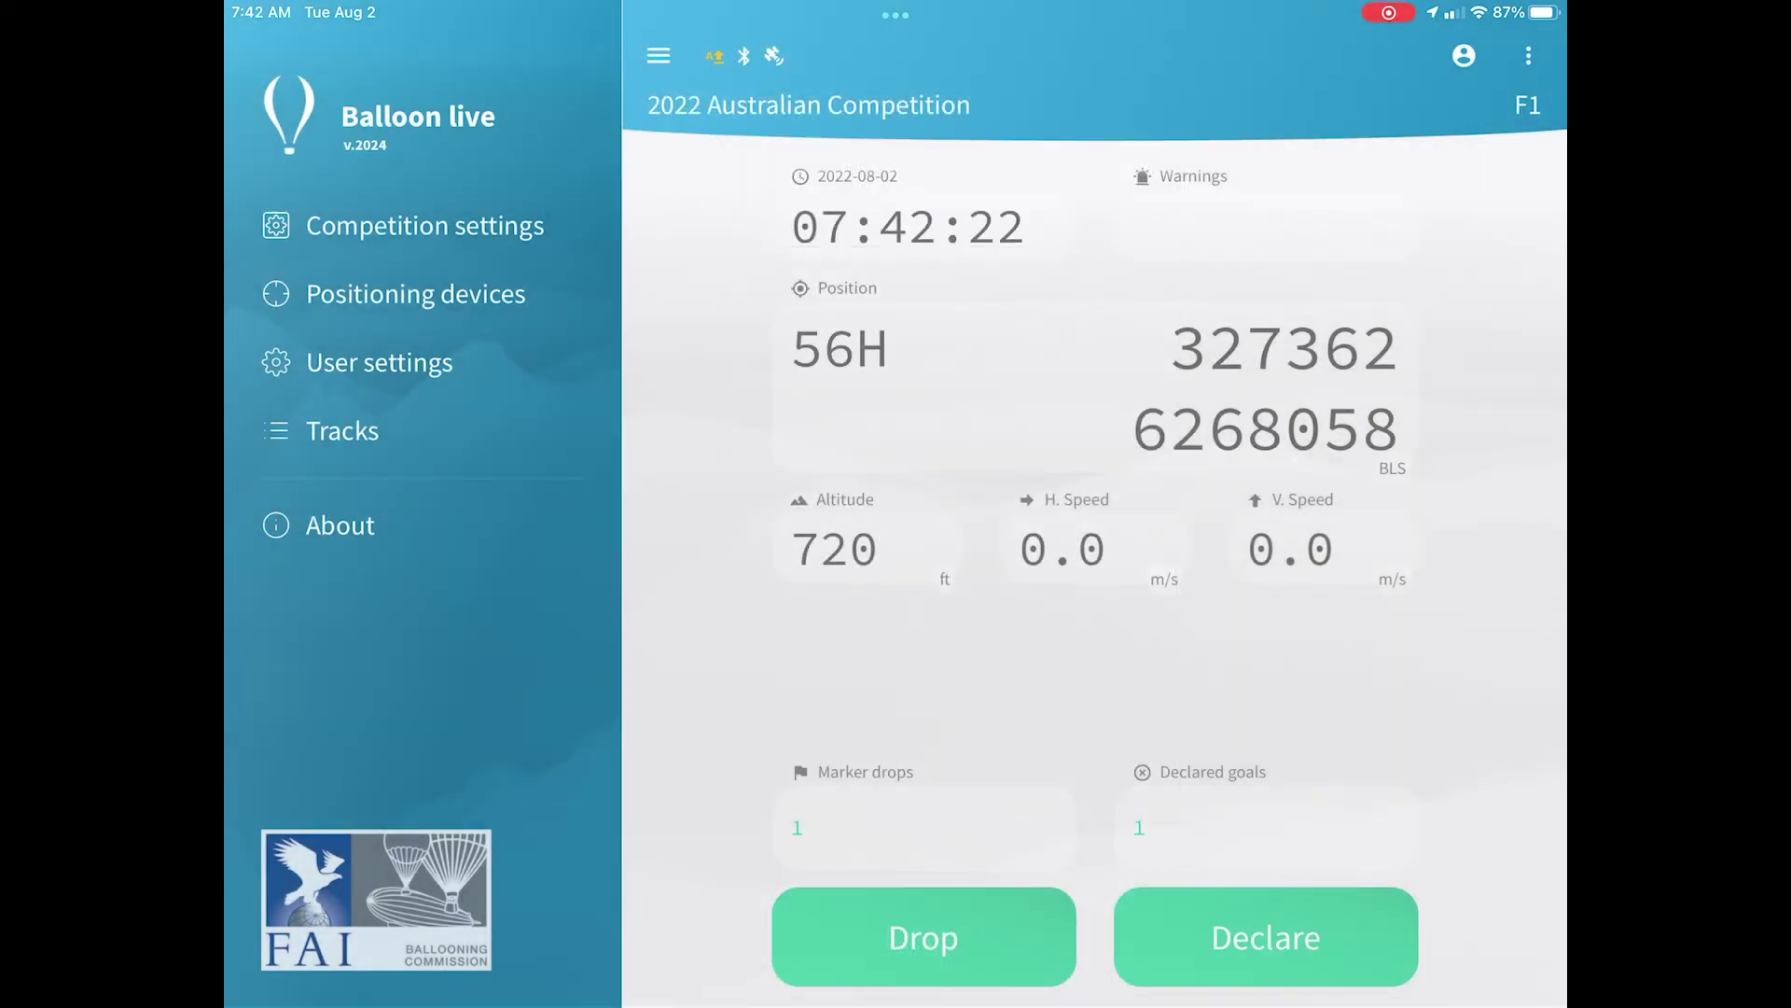
{"action": "left_click", "coordinate": [924, 936]}
{"action": "left_click", "coordinate": [1082, 217]}
Choose Stop Flight from the ⋮ actions menu to end tracking
{"action": "left_click", "coordinate": [1528, 55]}
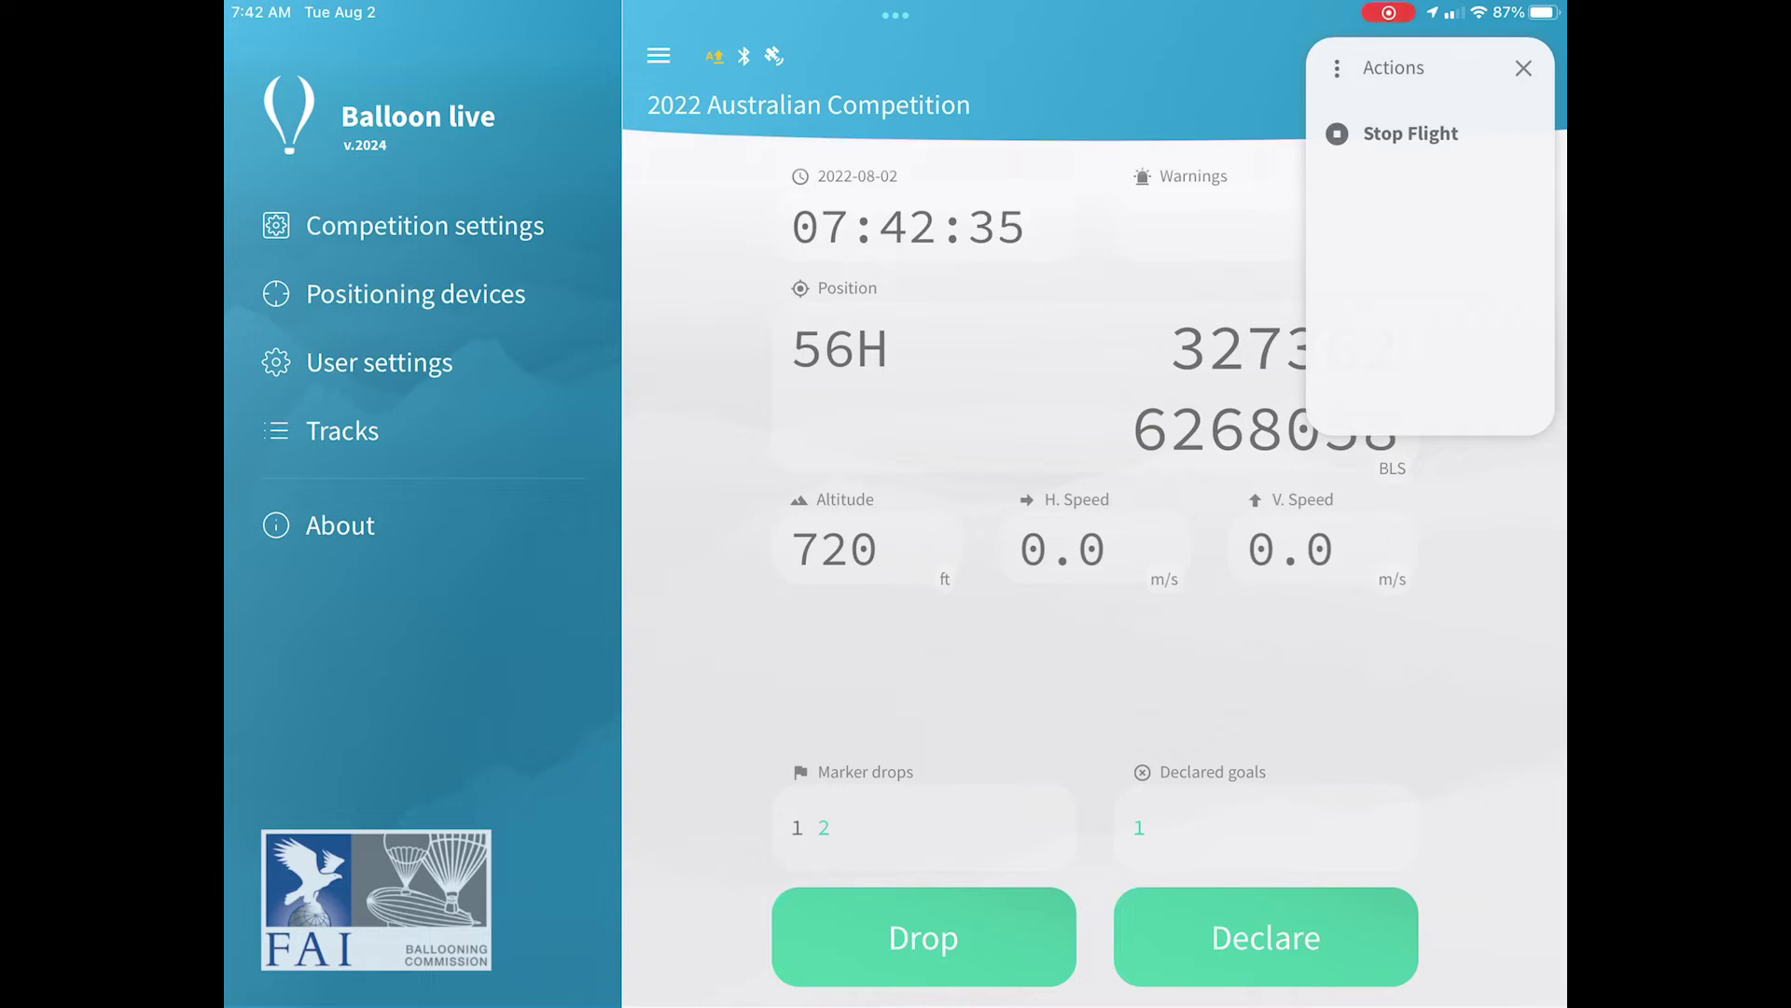
{"action": "left_click", "coordinate": [1410, 134]}
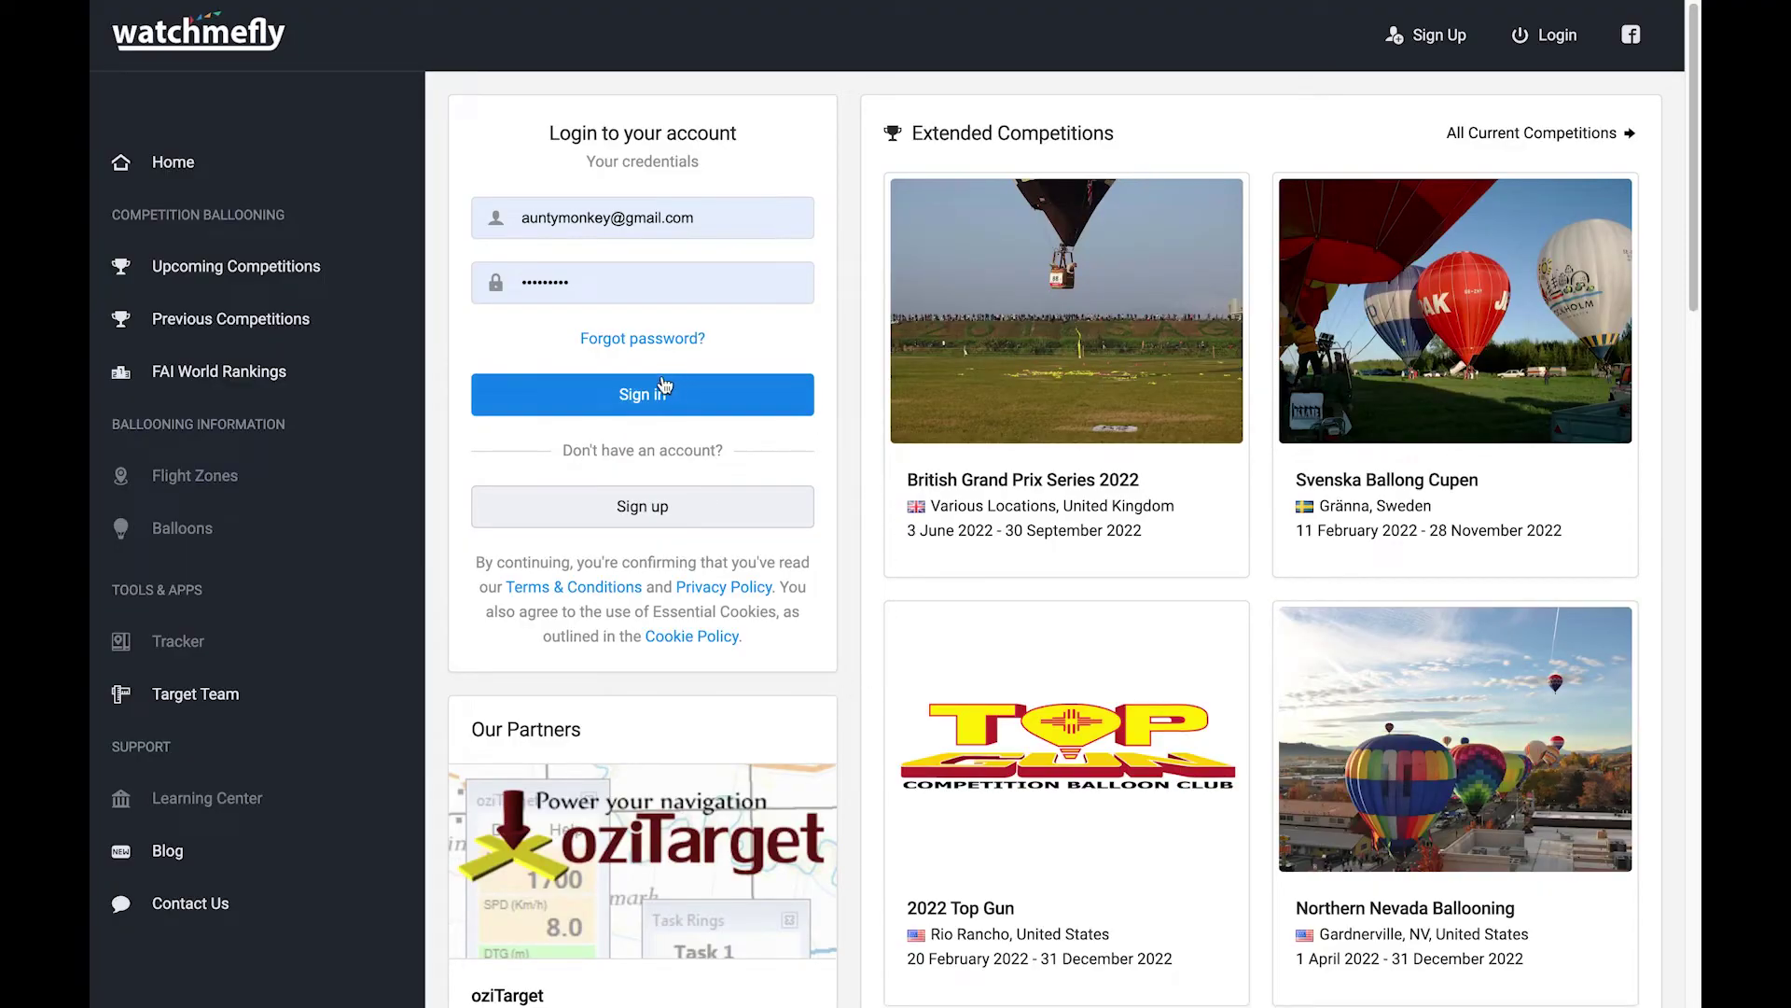
Sign in to the Watch Me Fly pilot account with the prefilled credentials
{"action": "left_click", "coordinate": [658, 411]}
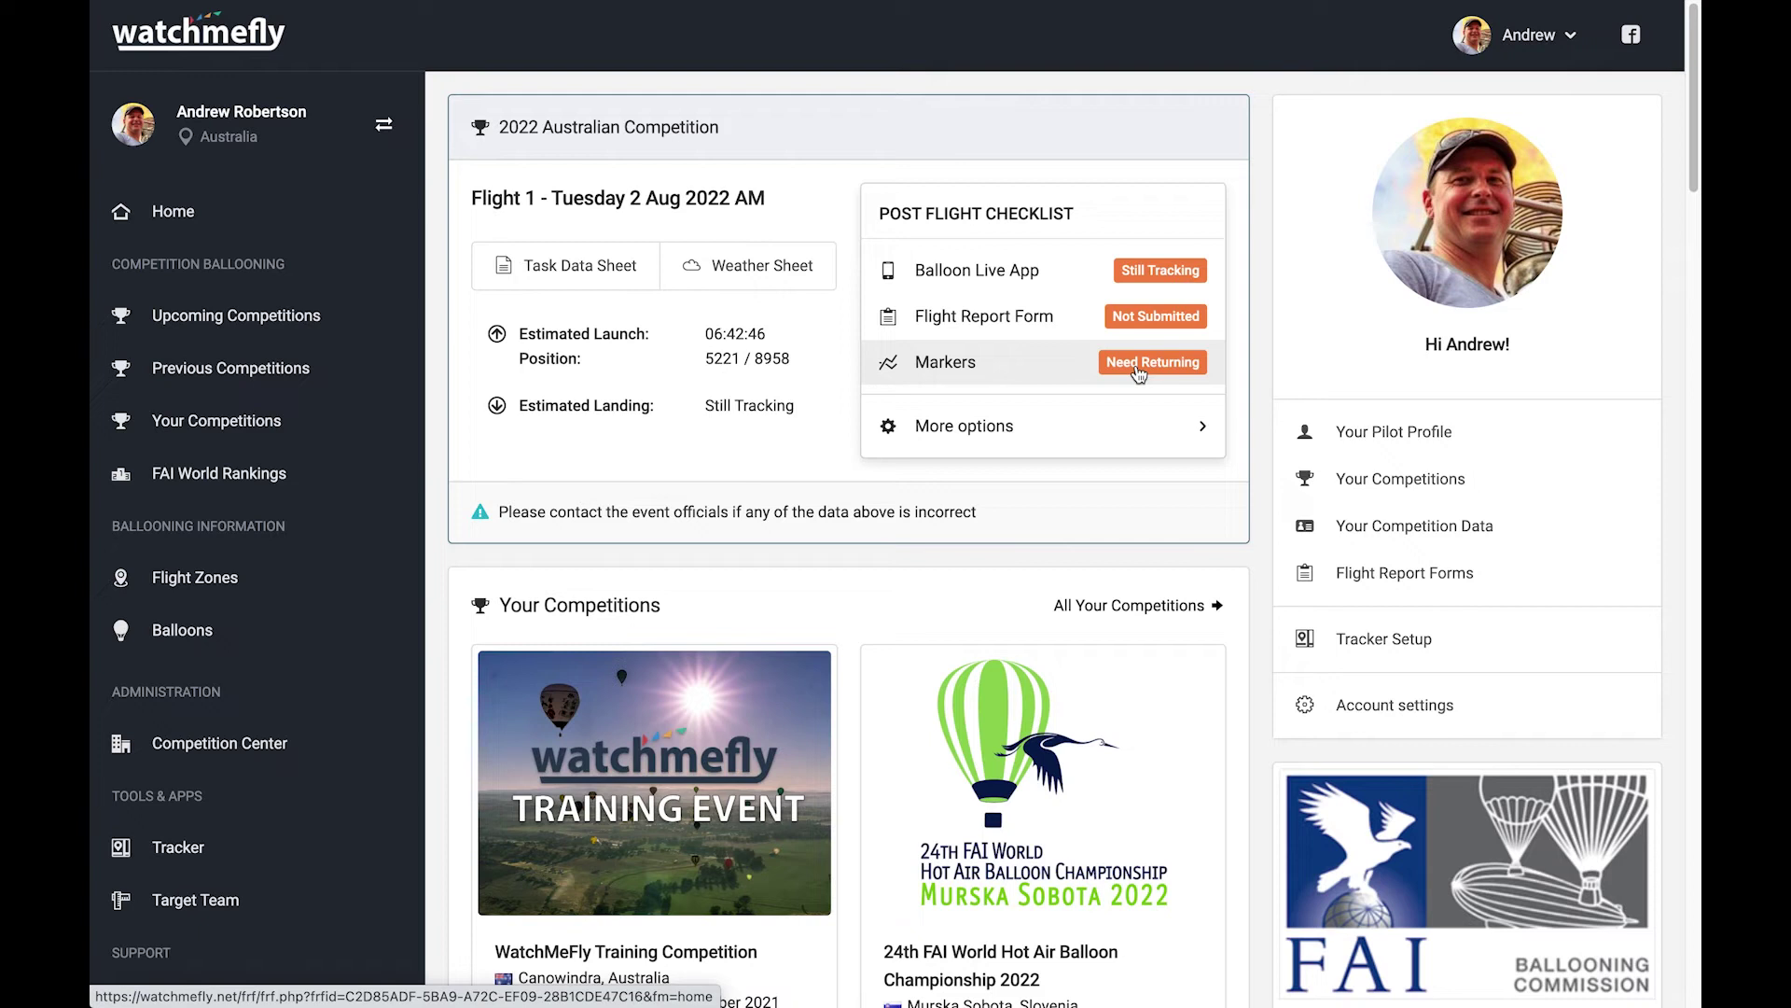
{"action": "mouse_move", "coordinate": [1140, 427]}
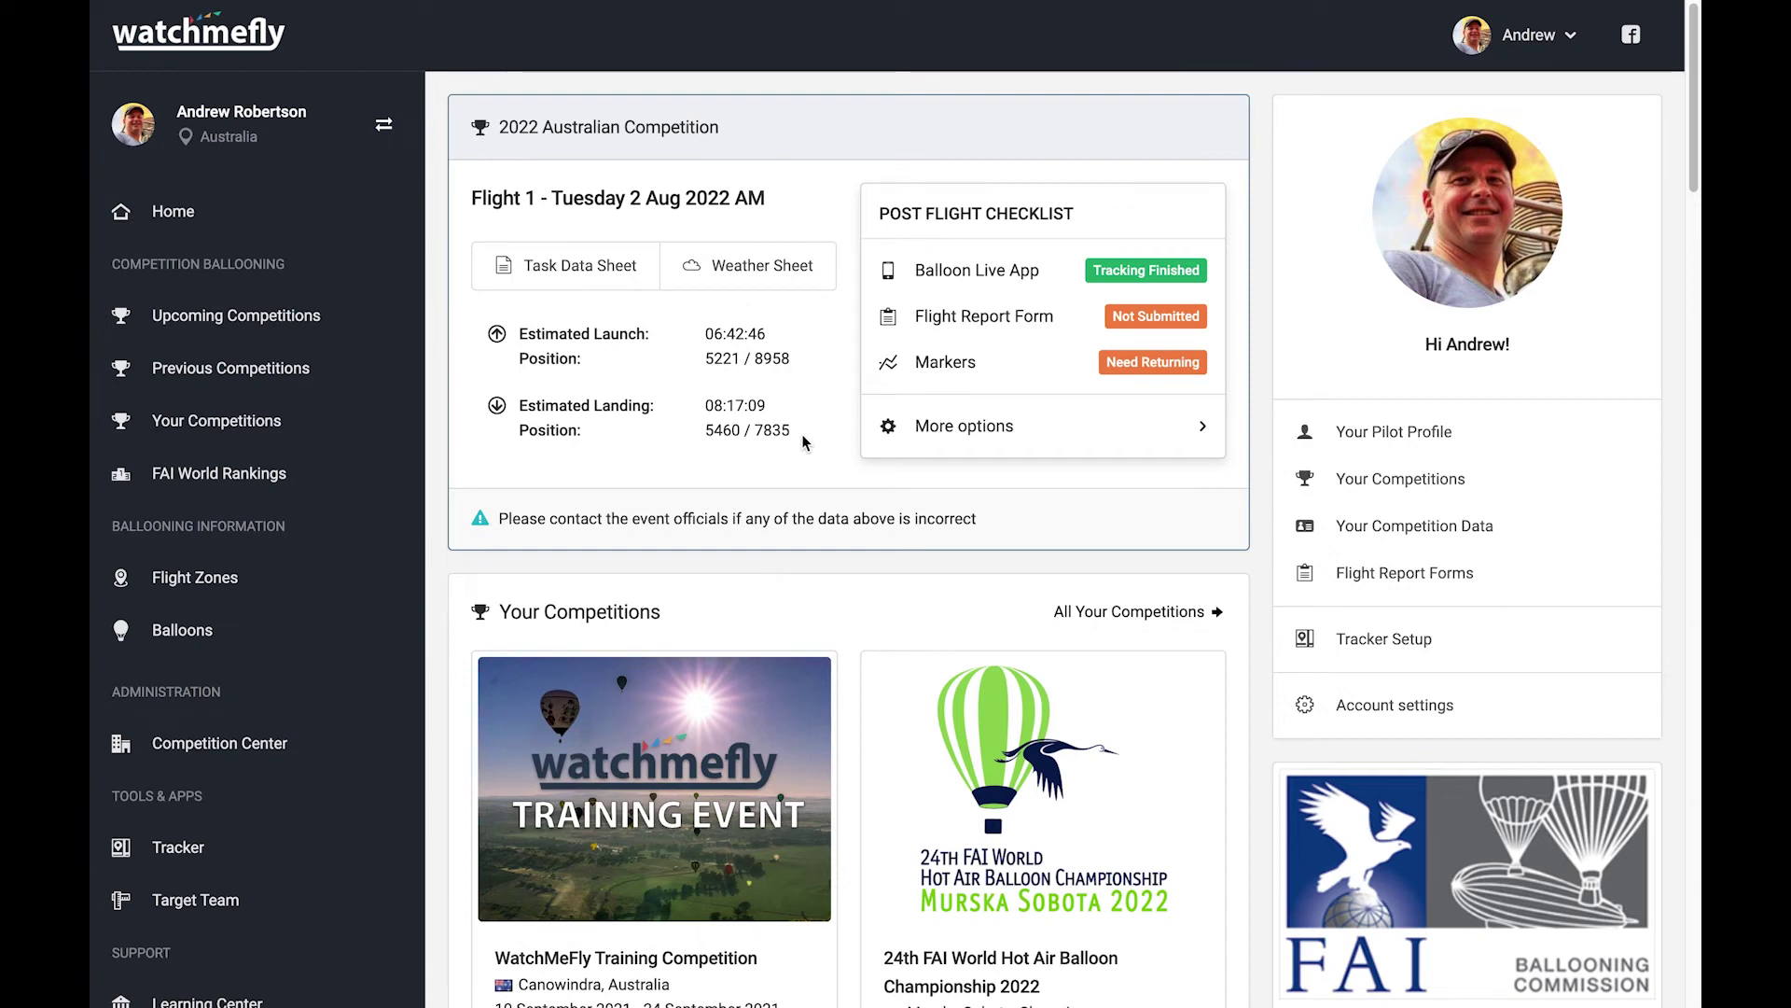
{"action": "mouse_move", "coordinate": [909, 440]}
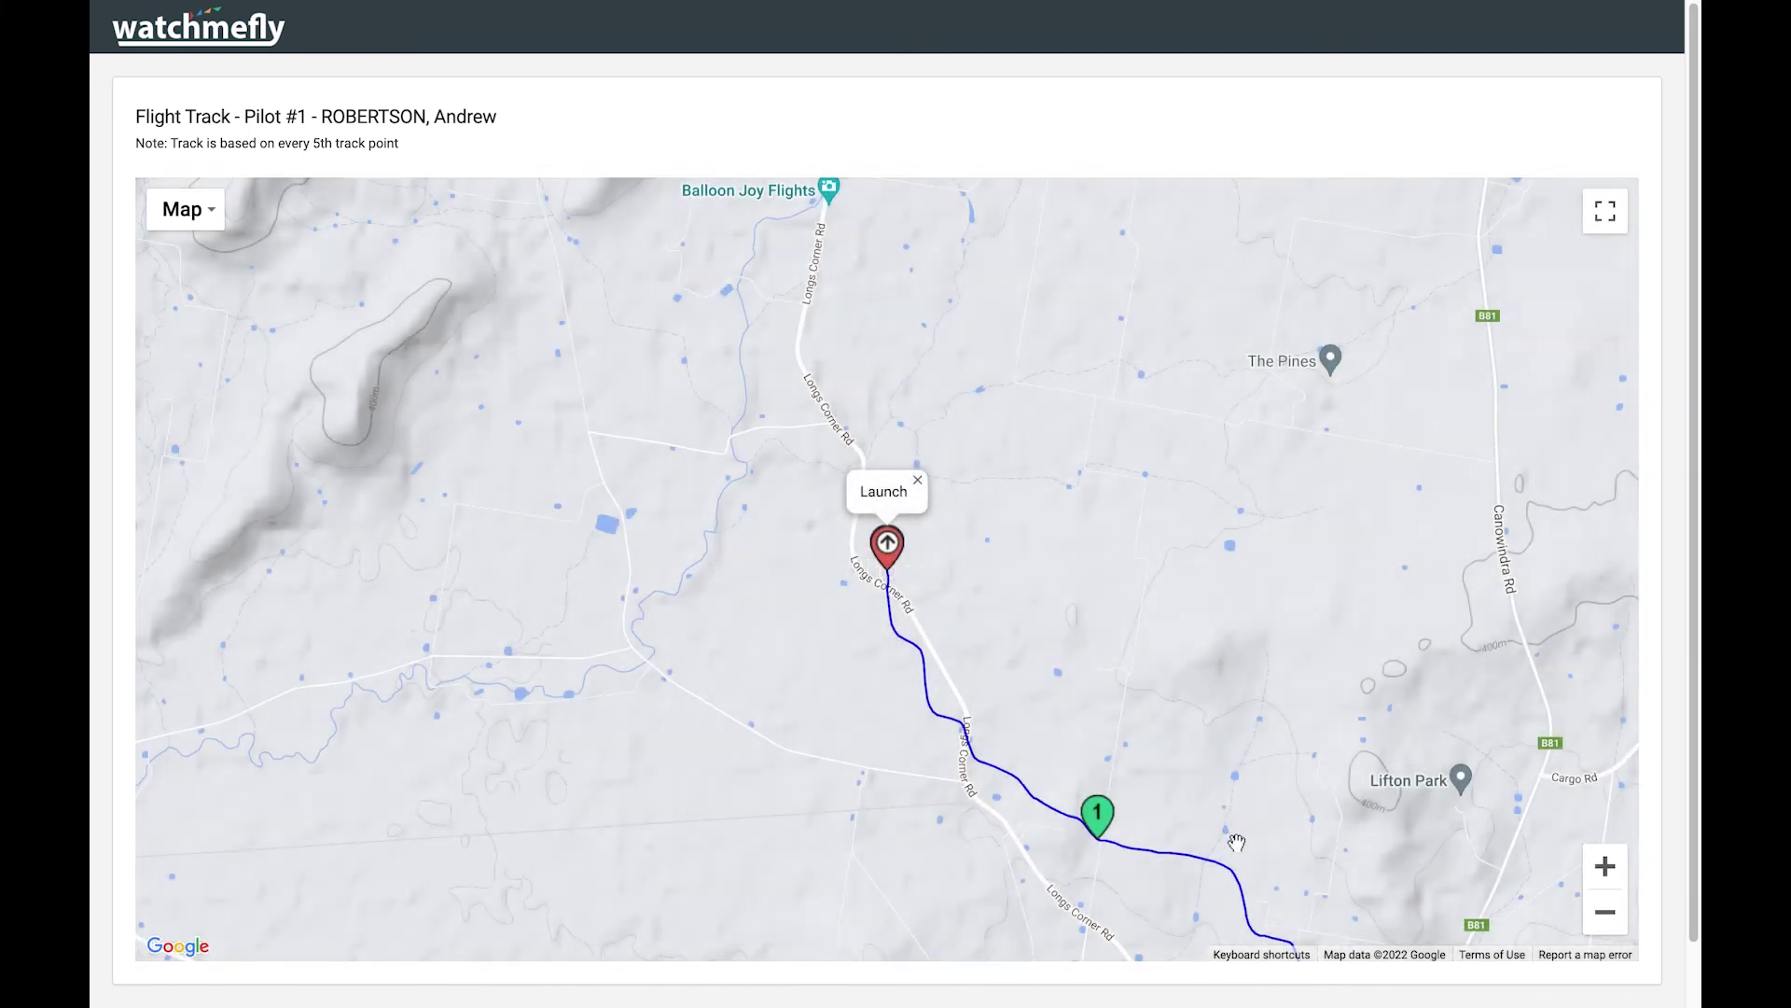
{"action": "left_click_drag", "start_coordinate": [891, 559], "coordinate": [802, 336]}
{"action": "left_click_drag", "start_coordinate": [1148, 780], "coordinate": [1077, 554]}
{"action": "mouse_move", "coordinate": [1213, 933]}
{"action": "left_mouse_down"}
{"action": "mouse_move", "coordinate": [1242, 817]}
{"action": "mouse_move", "coordinate": [1224, 613]}
{"action": "left_mouse_up"}
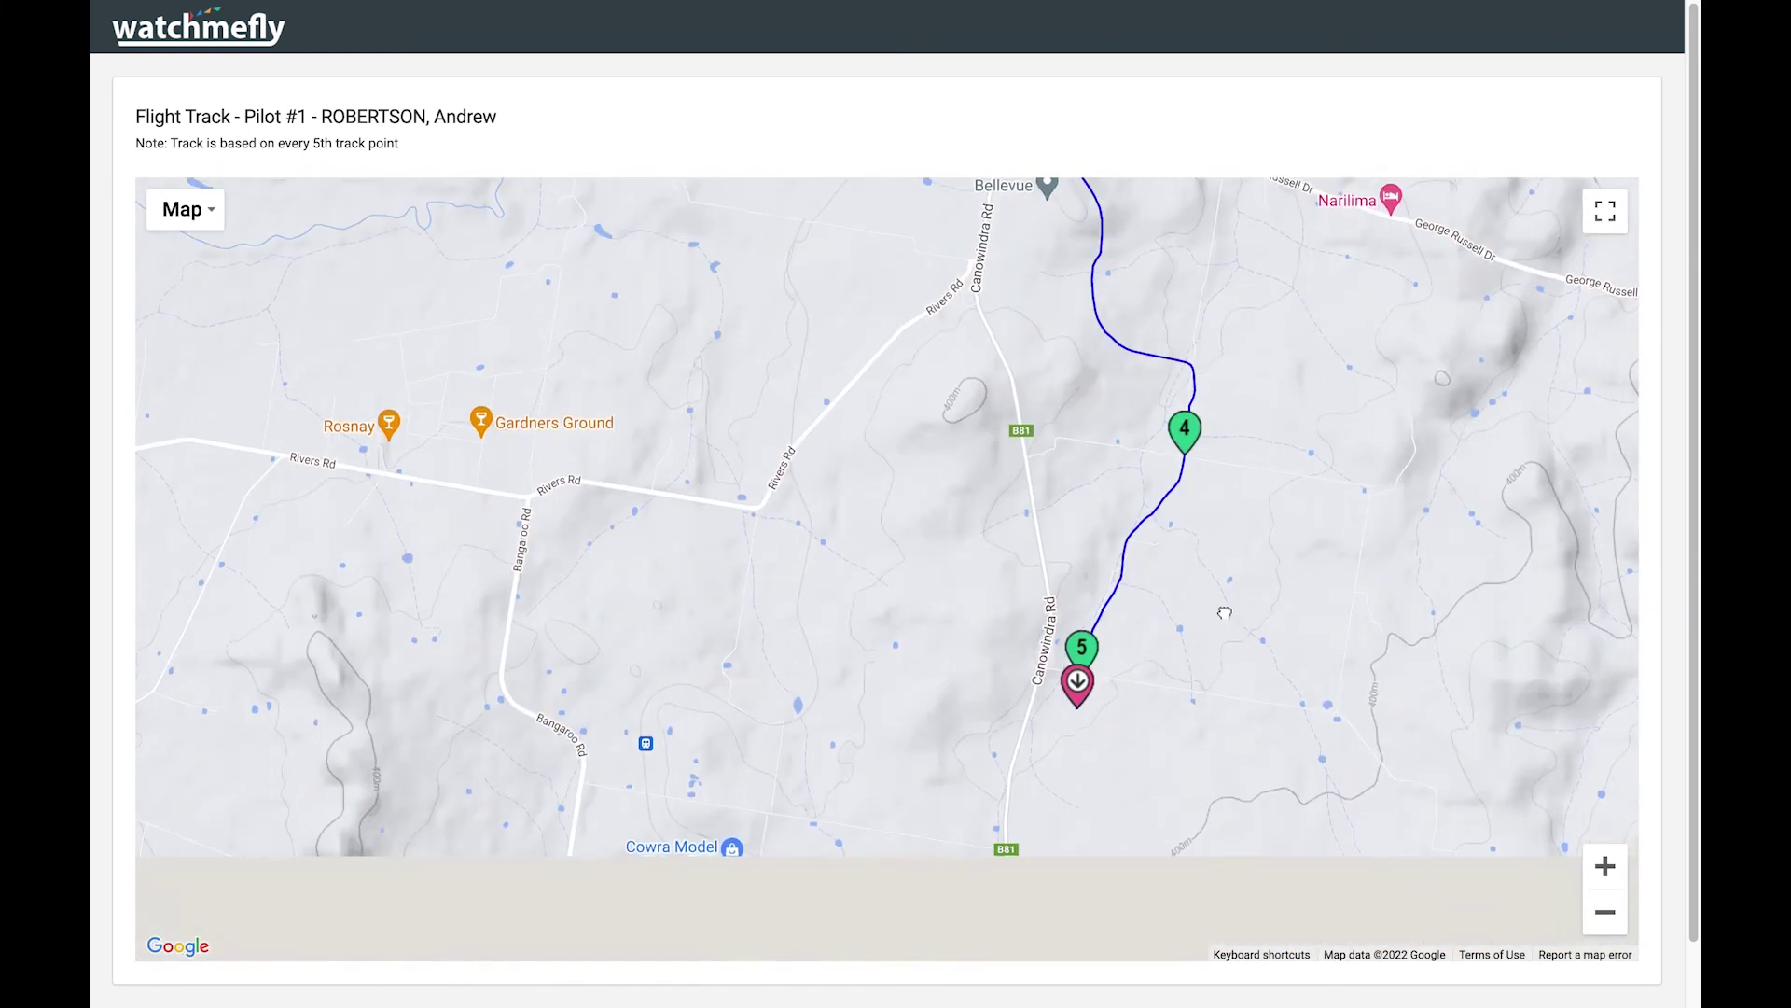
{"action": "left_click", "coordinate": [1082, 689]}
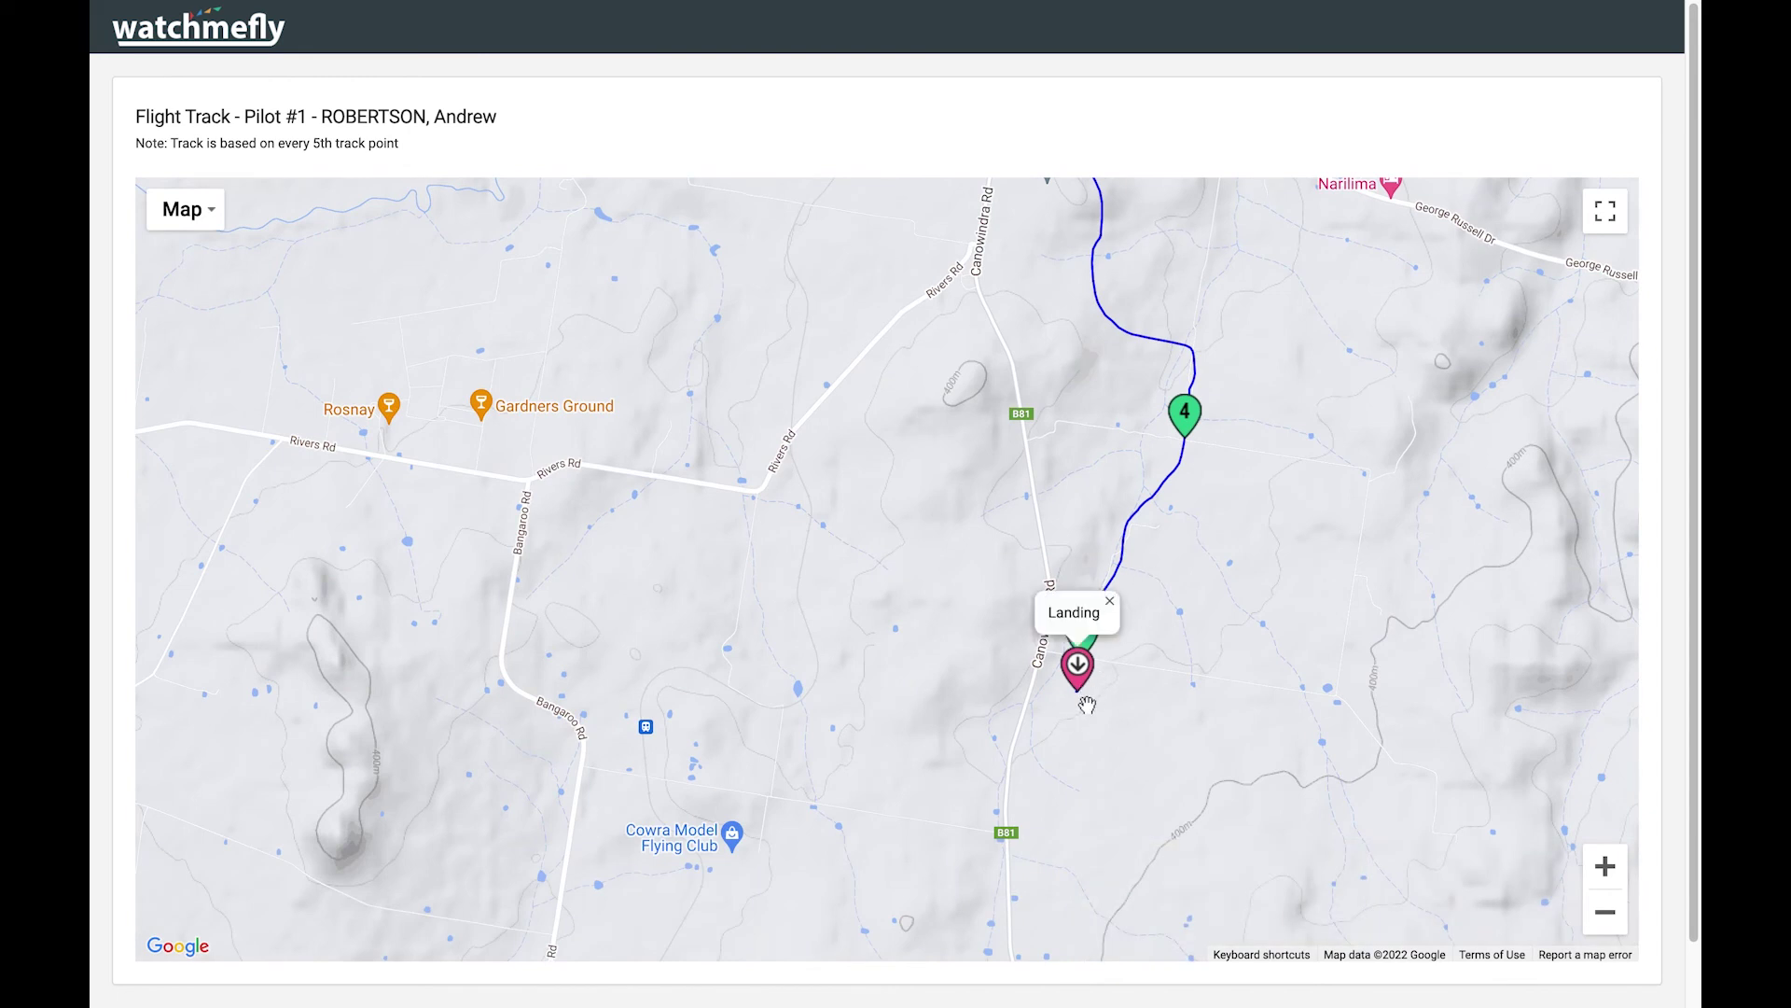
{"action": "left_click_drag", "start_coordinate": [1264, 480], "coordinate": [1251, 956]}
{"action": "left_click_drag", "start_coordinate": [1278, 280], "coordinate": [1159, 844]}
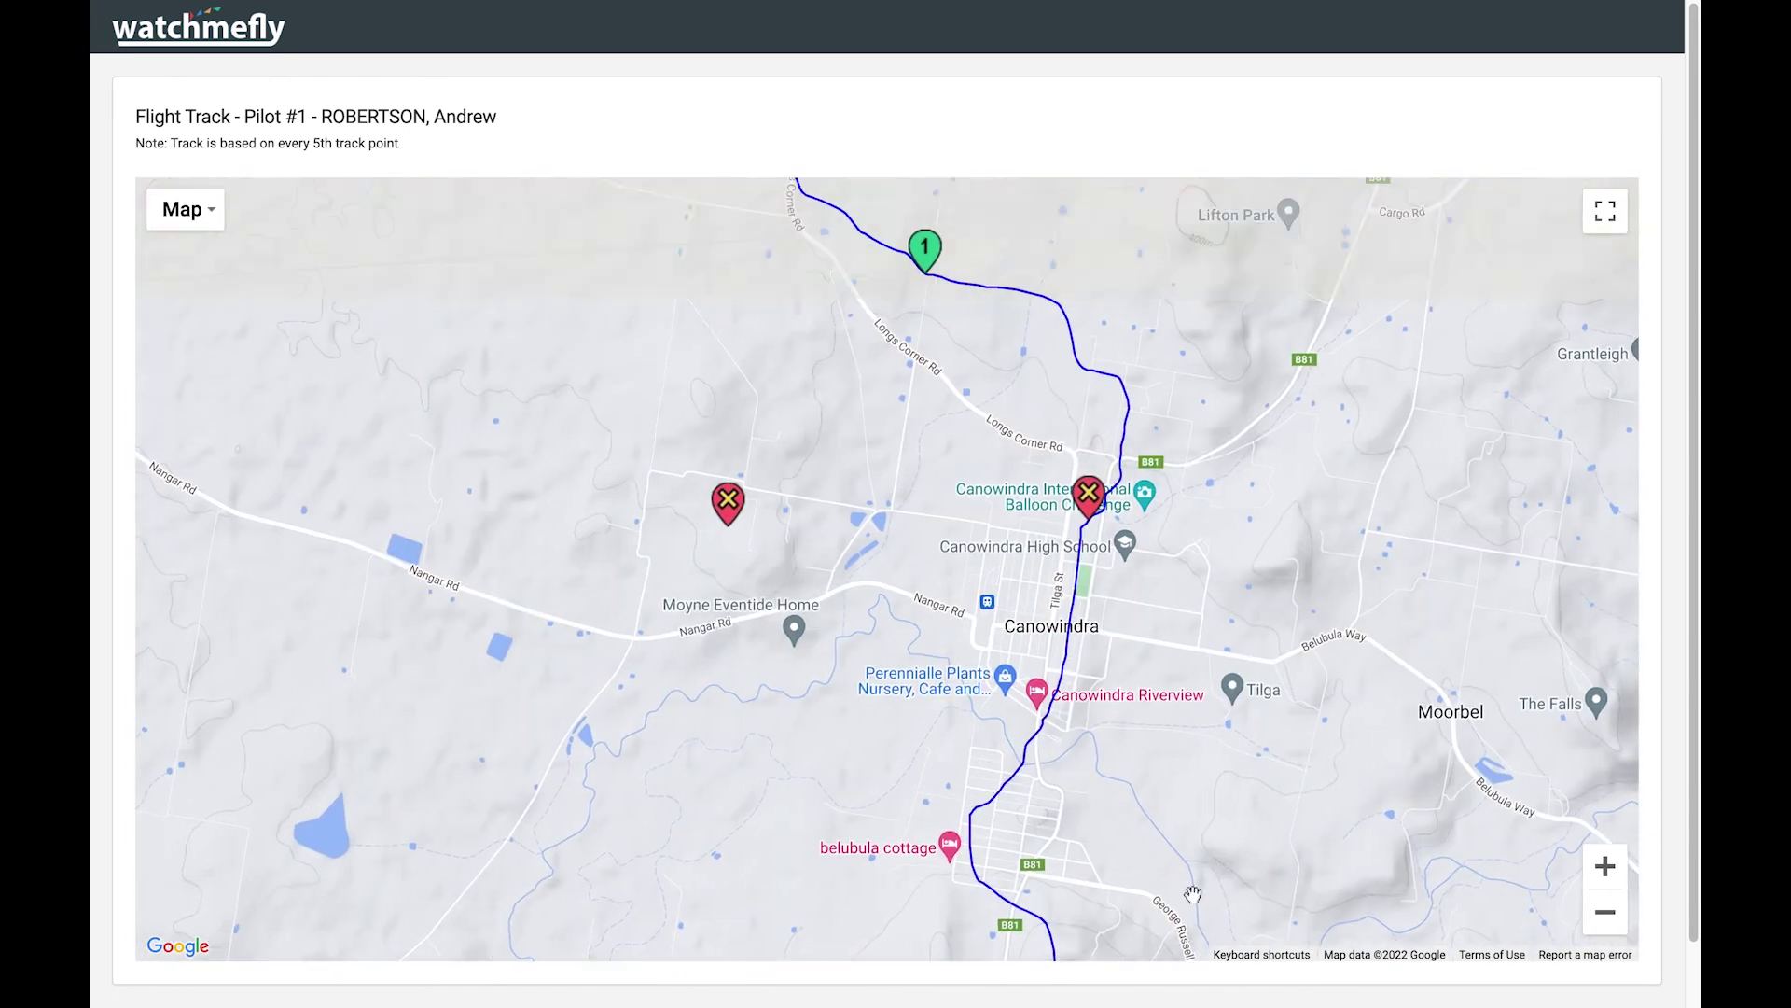
{"action": "left_click_drag", "start_coordinate": [1157, 690], "coordinate": [1197, 844]}
{"action": "left_click_drag", "start_coordinate": [1222, 543], "coordinate": [1366, 858]}
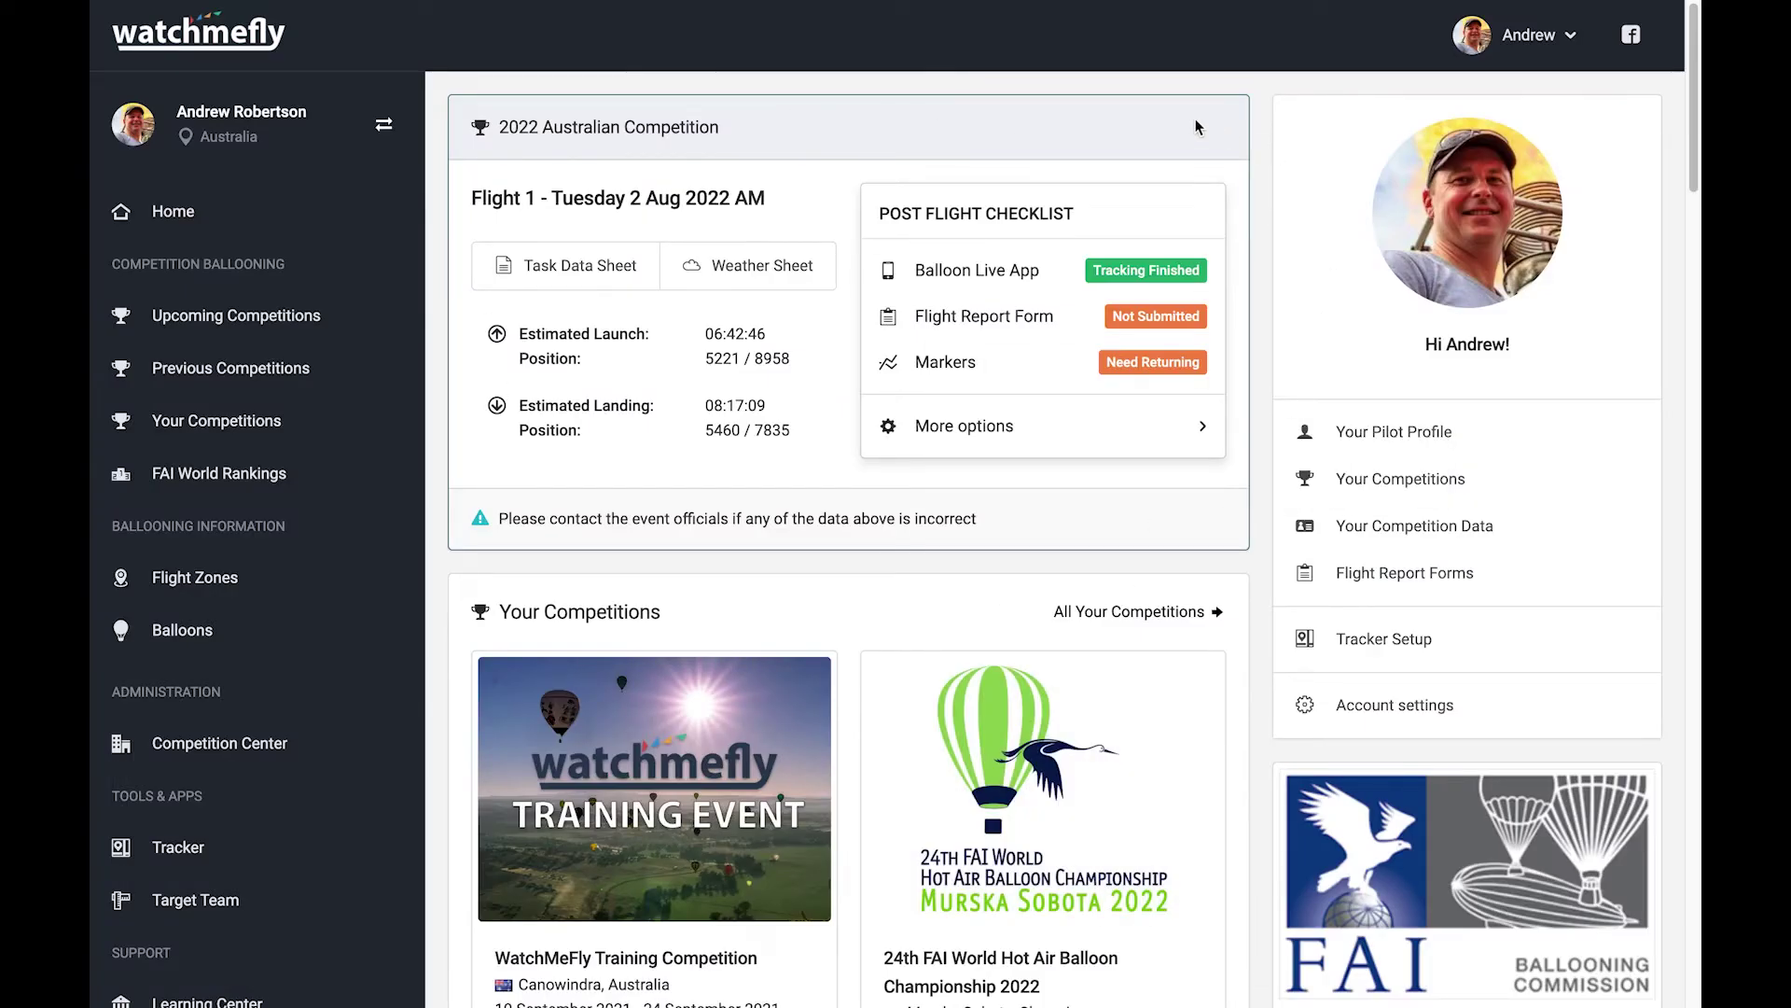
Open Flight 1's Flight Report Form and enter the launch landowner's name and phone number
{"action": "left_click", "coordinate": [1005, 324]}
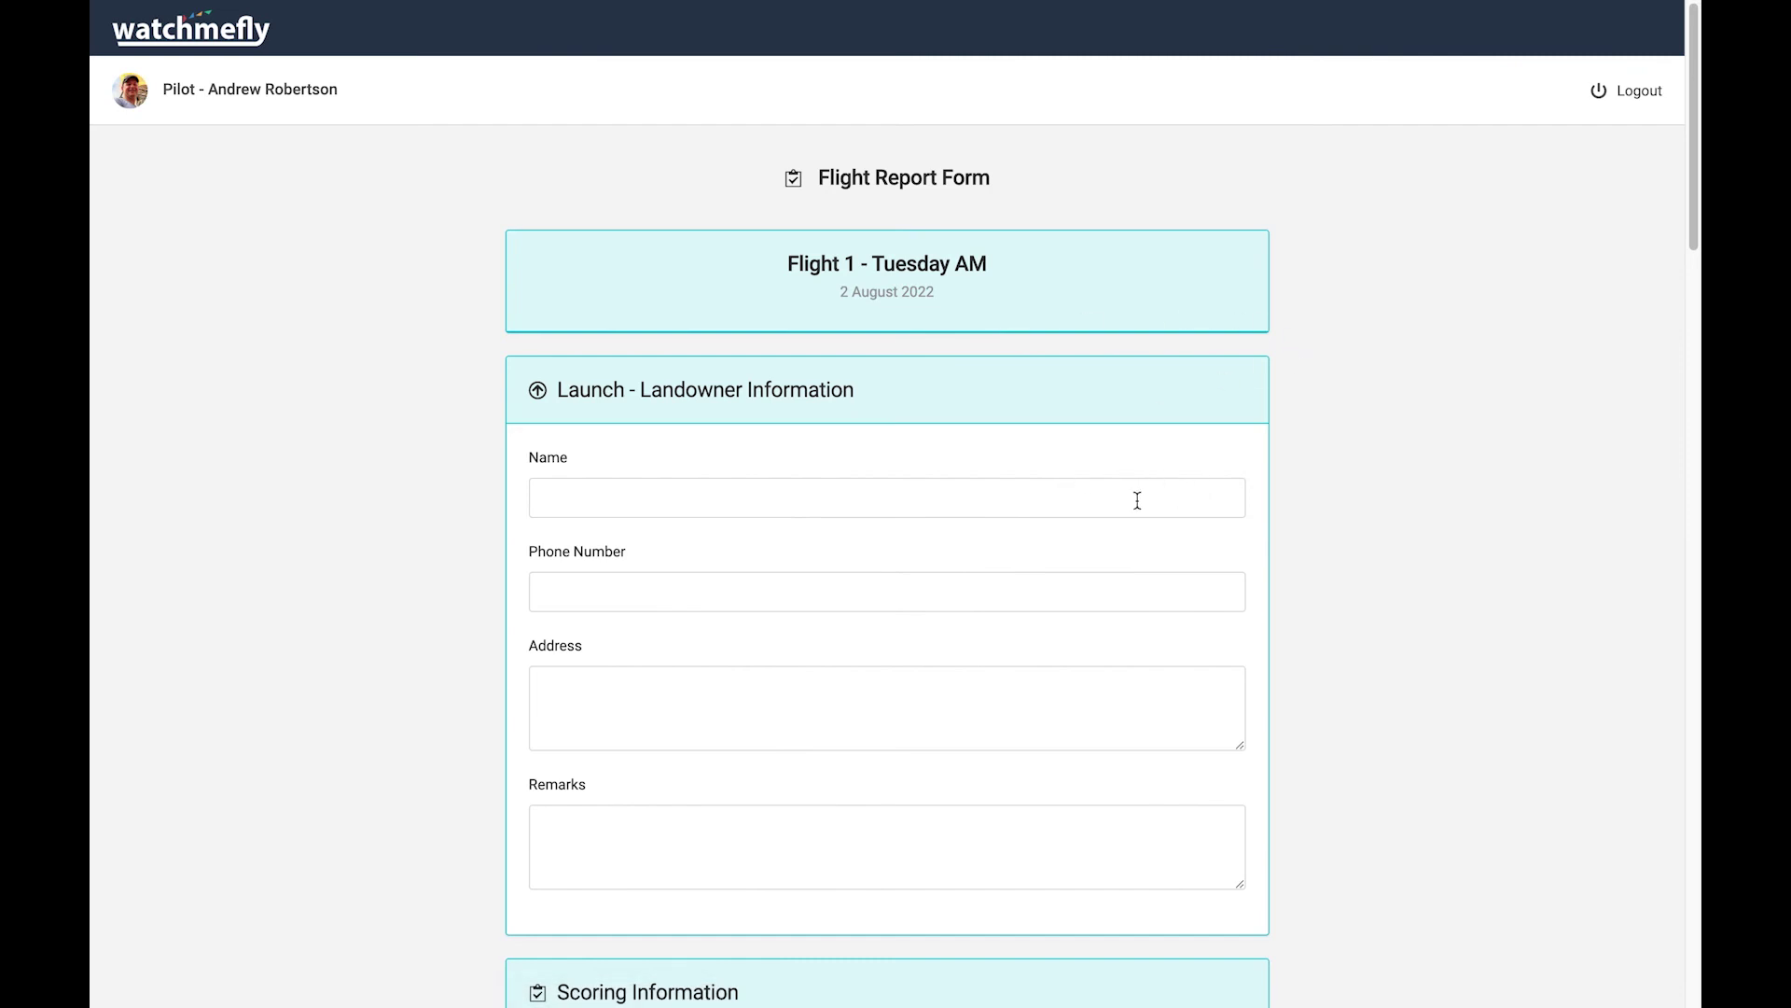
{"action": "left_click", "coordinate": [837, 504]}
{"action": "type", "text": "Bob "}
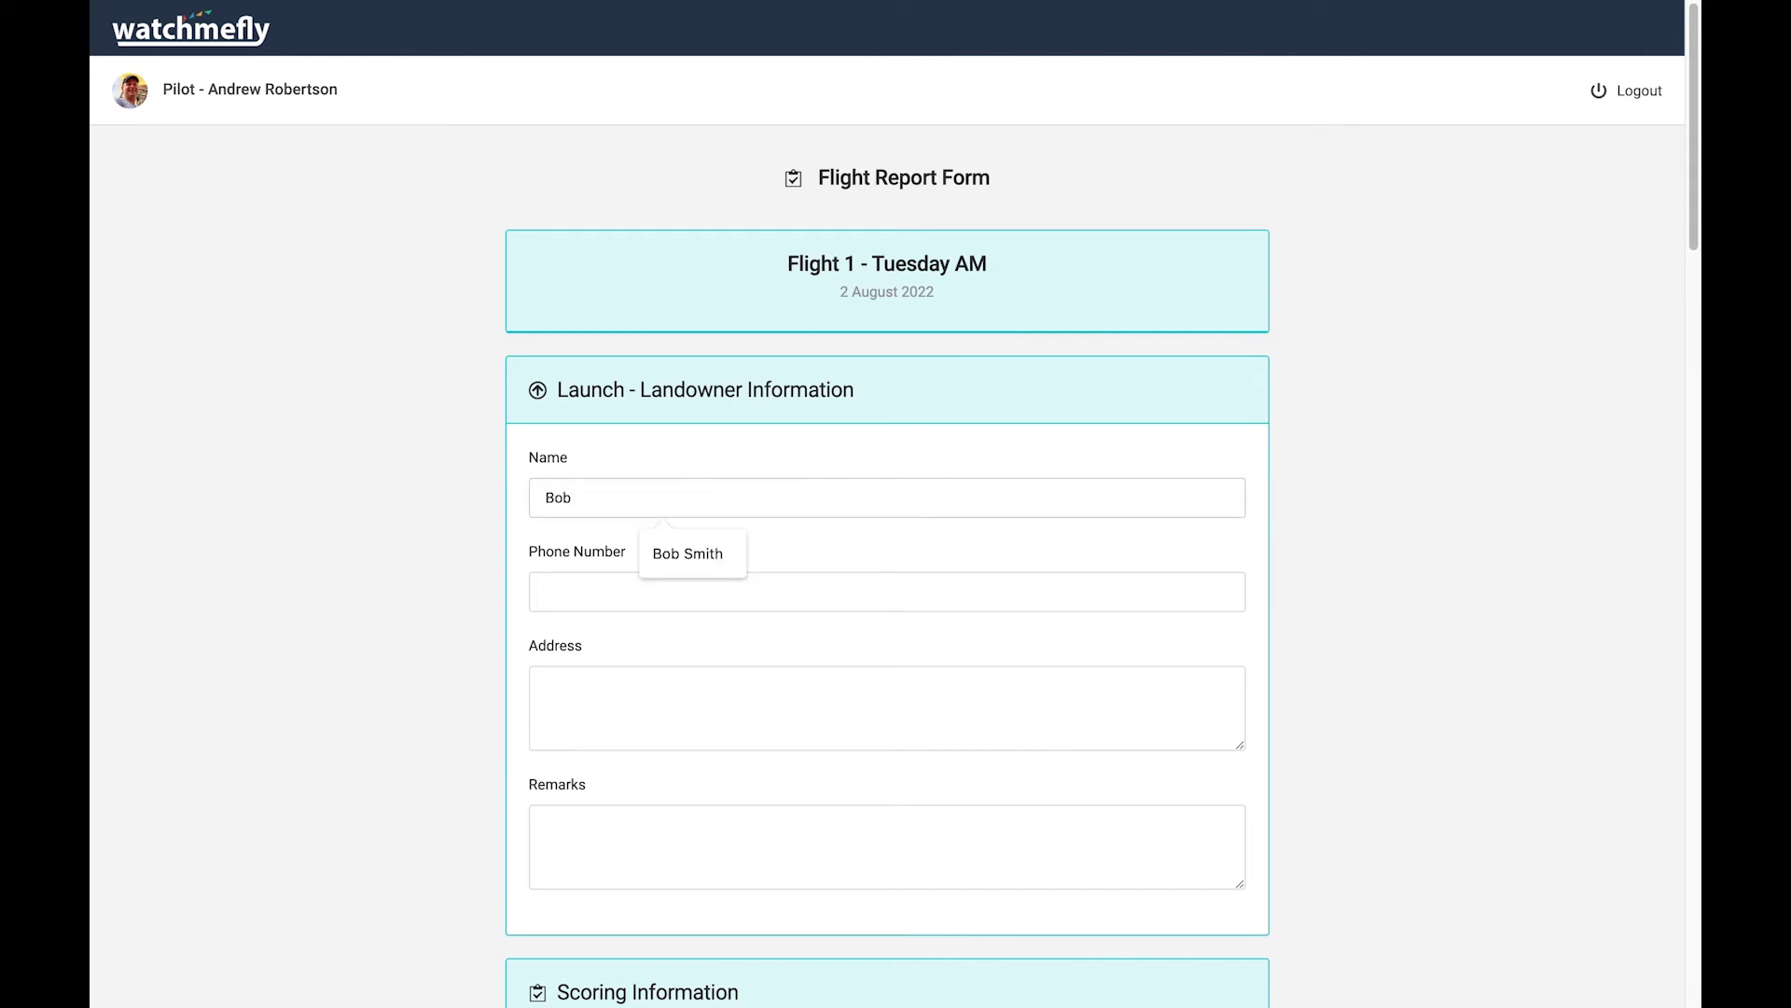
{"action": "type", "text": "Smith"}
{"action": "left_click", "coordinate": [710, 593]}
{"action": "type", "text": "2342345"}
{"action": "left_click", "coordinate": [670, 707]}
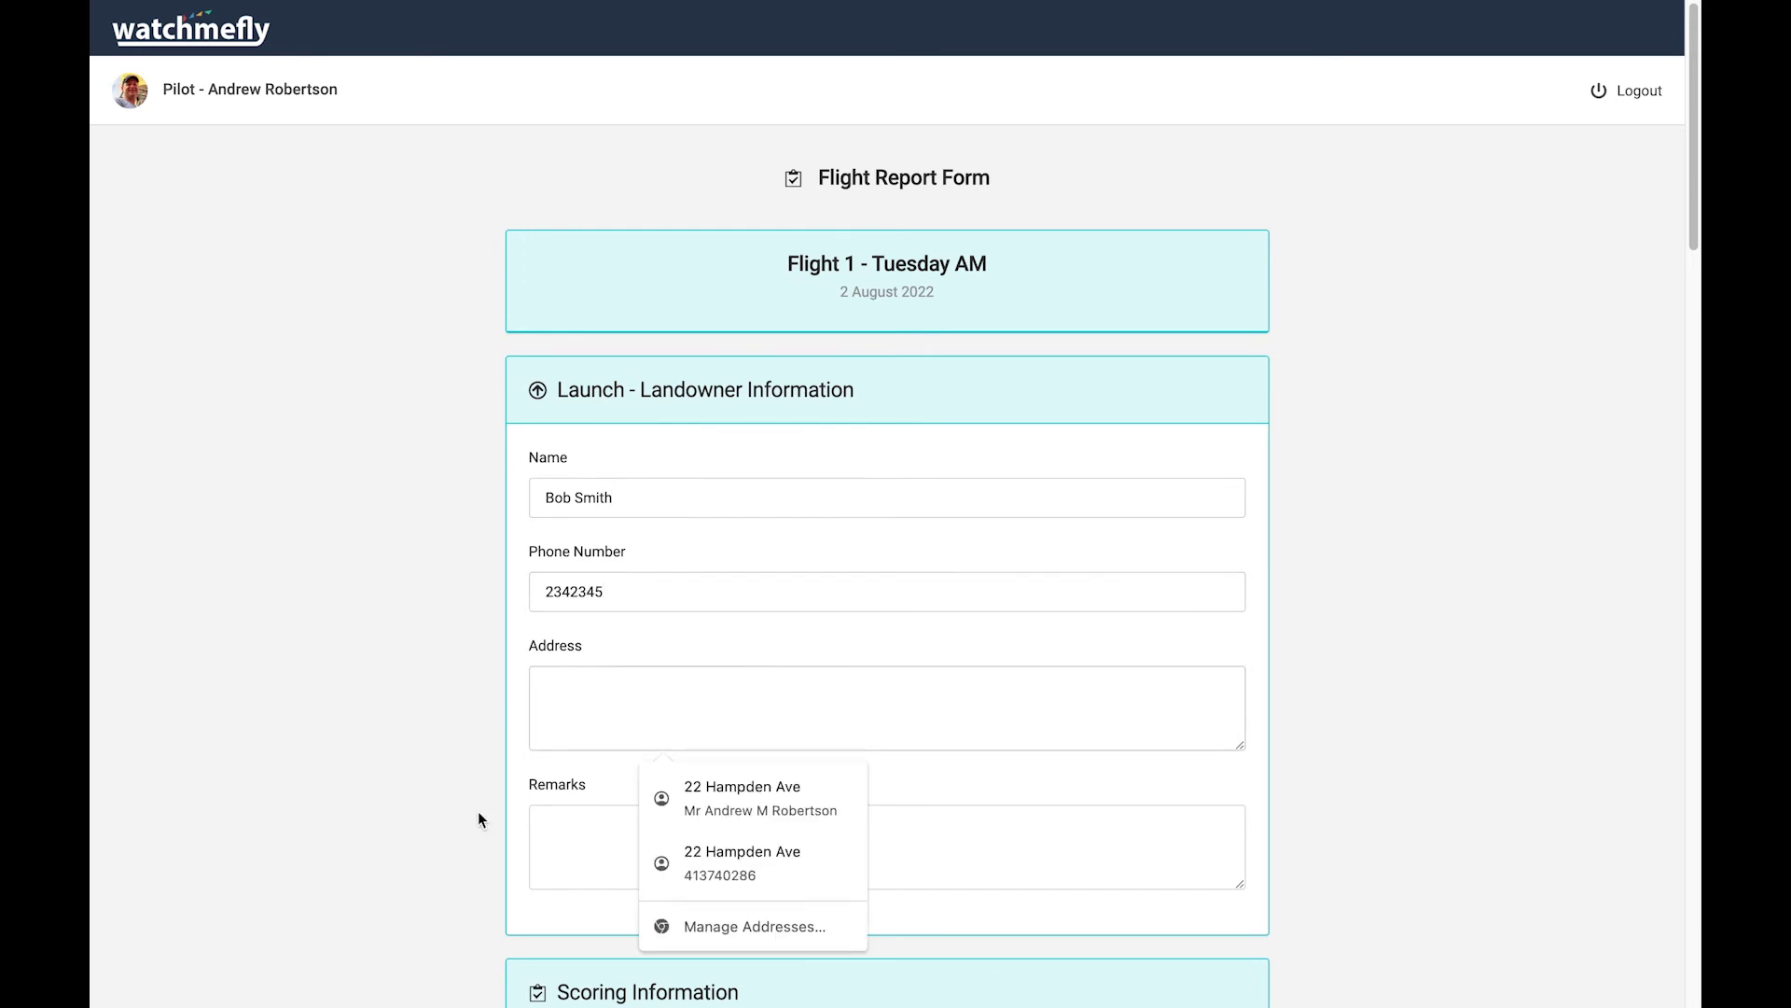
Enter Task #1 estimated result 20 and time 07:30
{"action": "scroll", "coordinate": [485, 805], "scroll_direction": "down", "scroll_amount": 2}
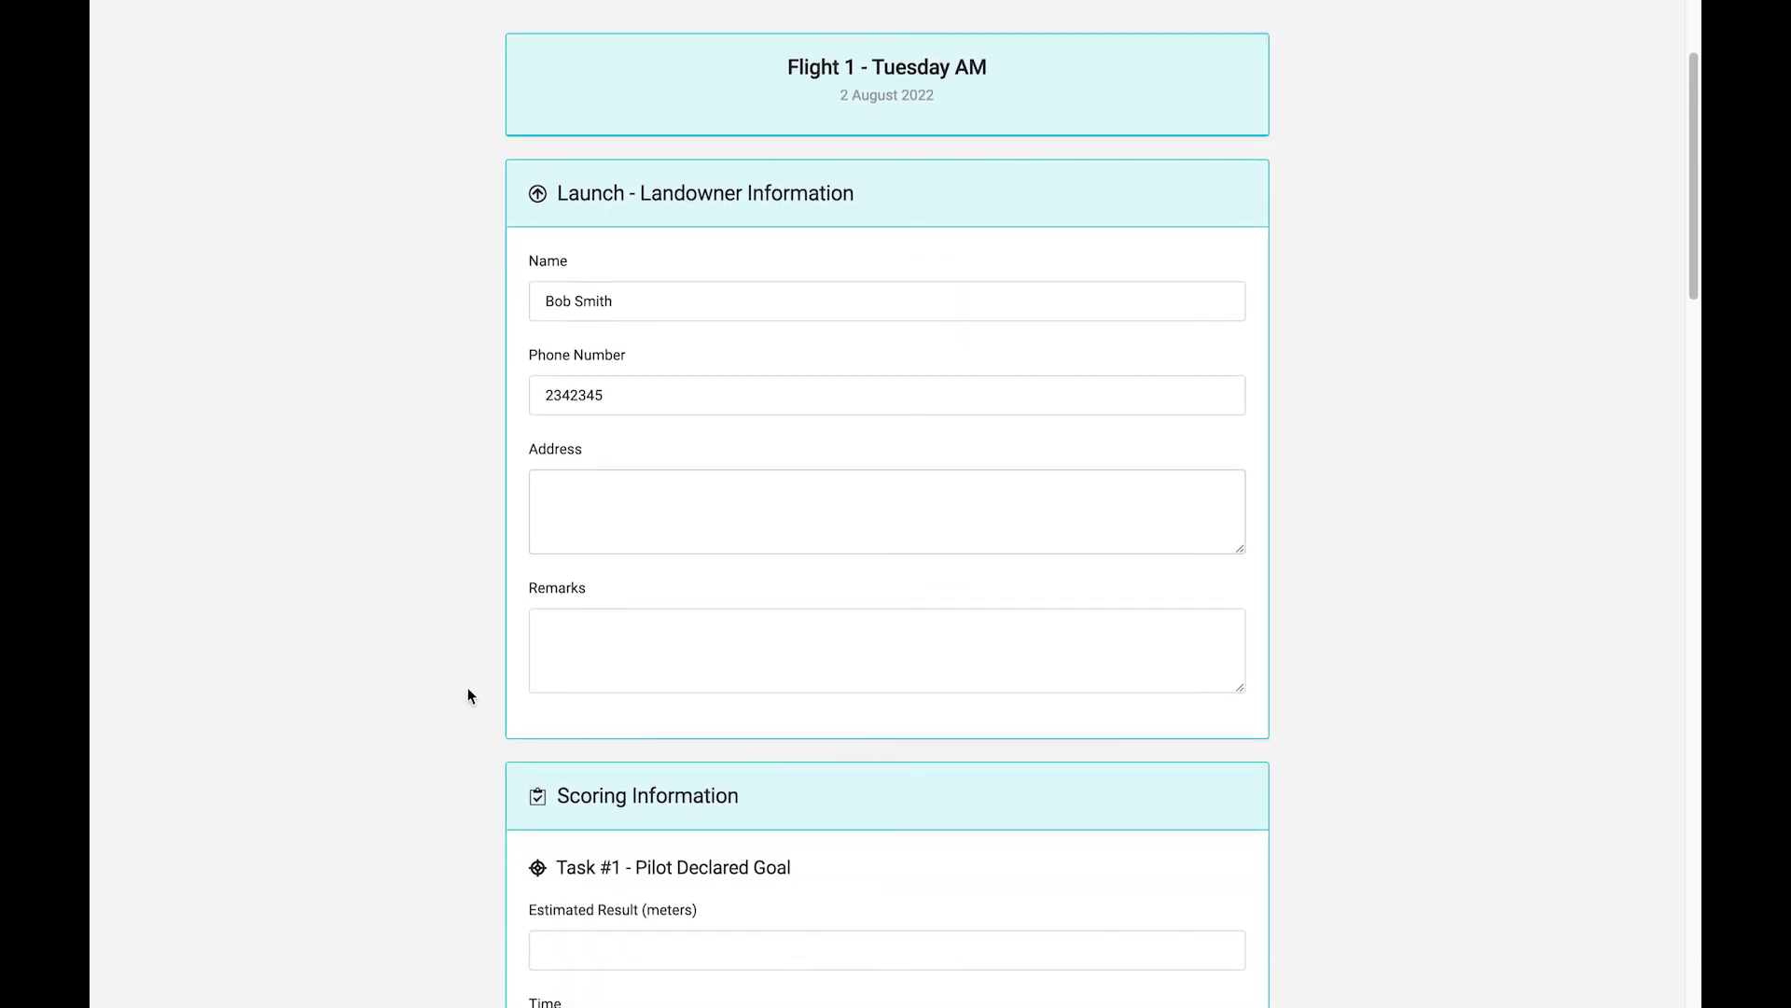
{"action": "scroll", "coordinate": [473, 687], "scroll_direction": "down", "scroll_amount": 1}
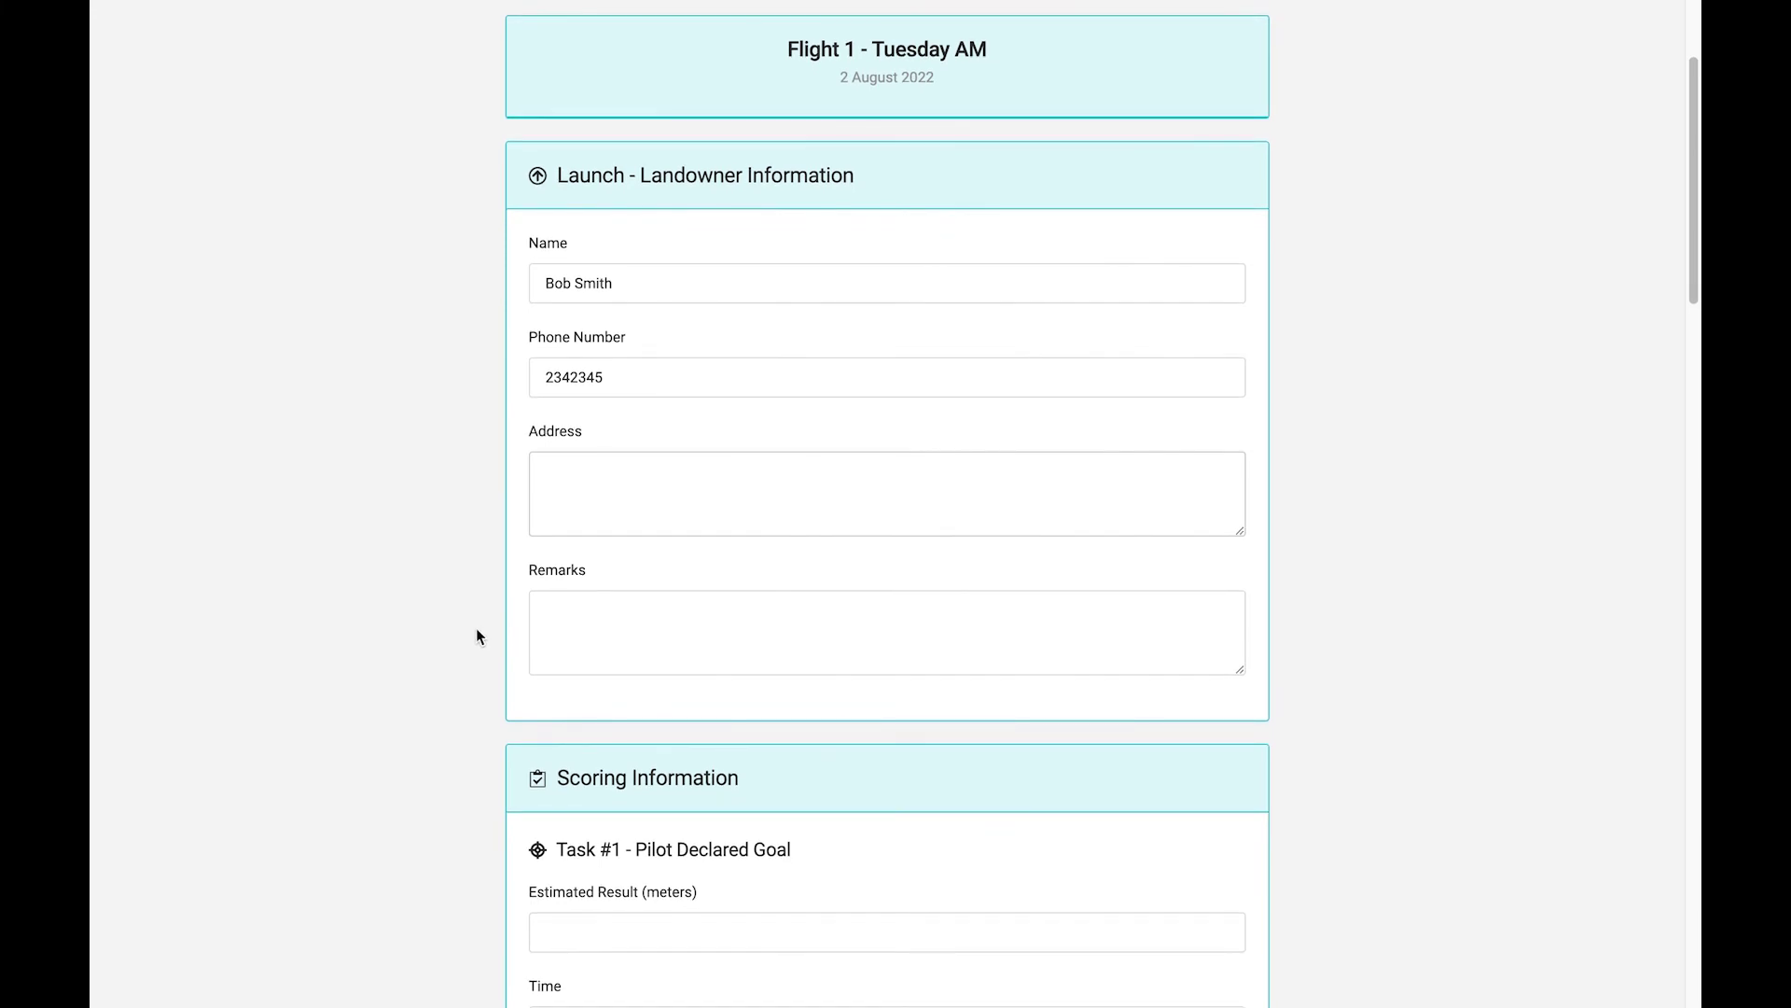
{"action": "scroll", "coordinate": [477, 629], "scroll_direction": "down", "scroll_amount": 3}
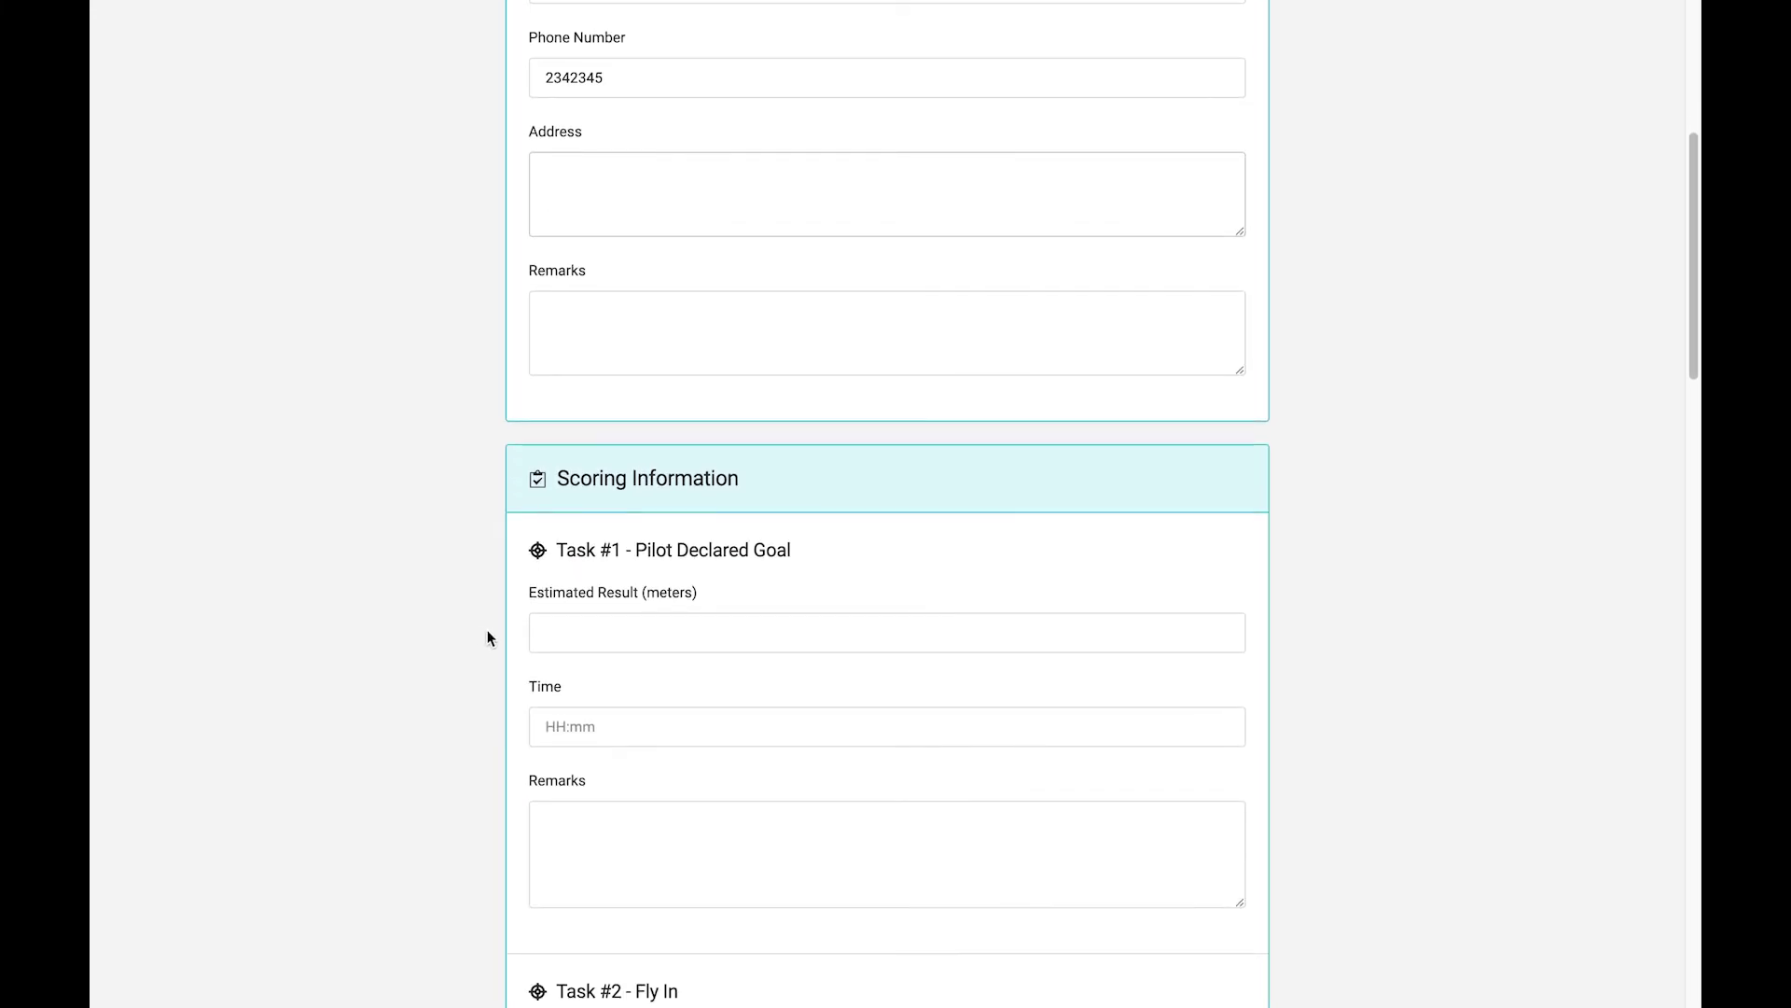
{"action": "scroll", "coordinate": [487, 638], "scroll_direction": "down", "scroll_amount": 3}
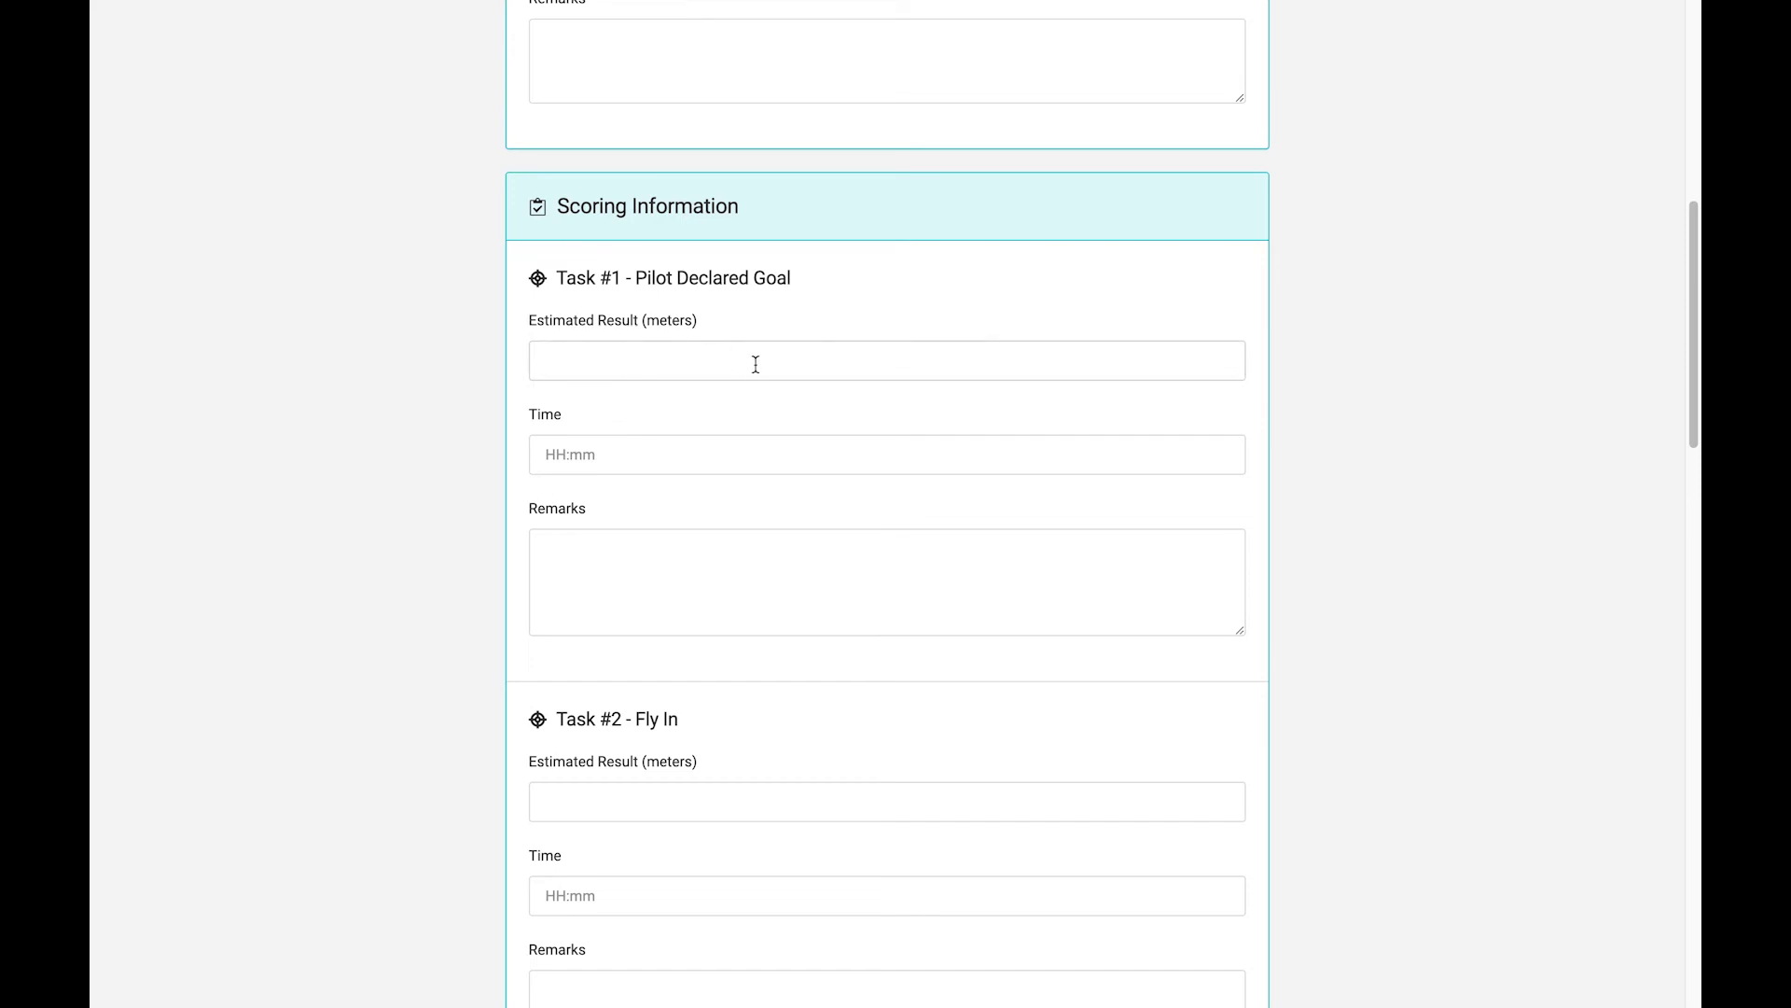
{"action": "type", "text": "20"}
{"action": "left_click", "coordinate": [637, 459]}
{"action": "type", "text": "05"}
{"action": "key", "text": "BackSpace"}
{"action": "type", "text": "7:30"}
{"action": "left_click", "coordinate": [673, 614]}
Mark Task #2 markers dropped Yes, with estimated result 5 and time 0745
{"action": "scroll", "coordinate": [415, 569], "scroll_direction": "down", "scroll_amount": 3}
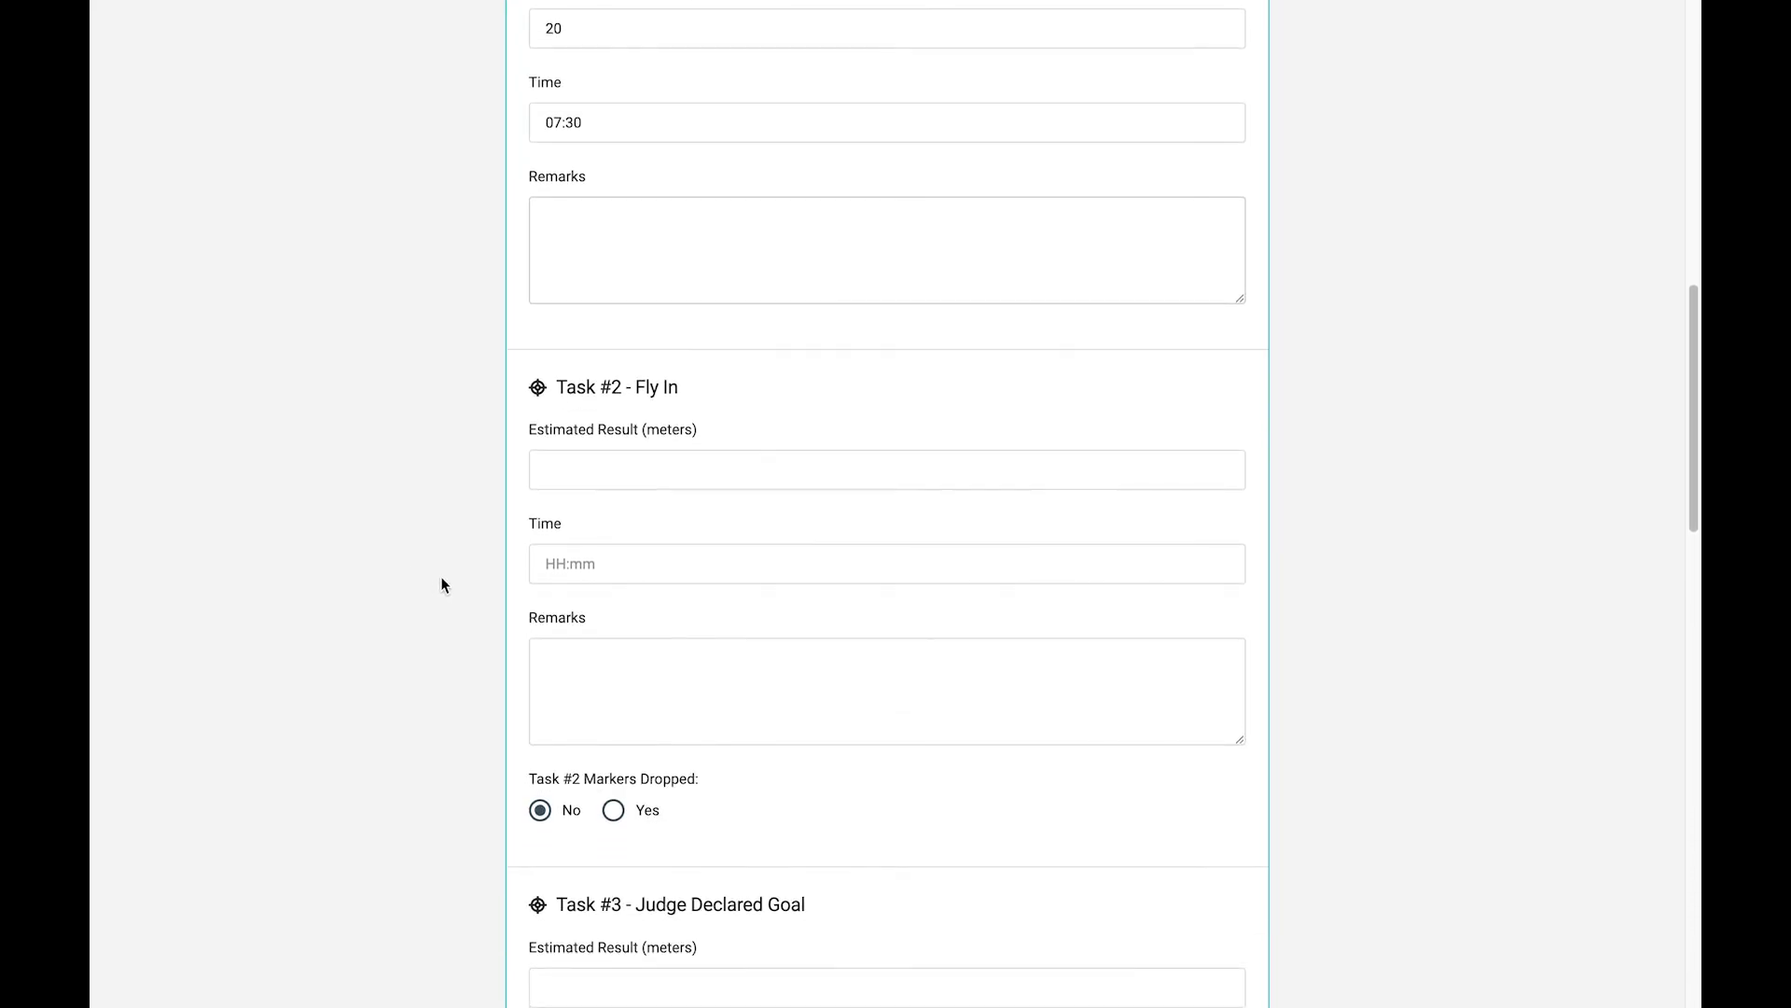
{"action": "scroll", "coordinate": [444, 578], "scroll_direction": "down", "scroll_amount": 1}
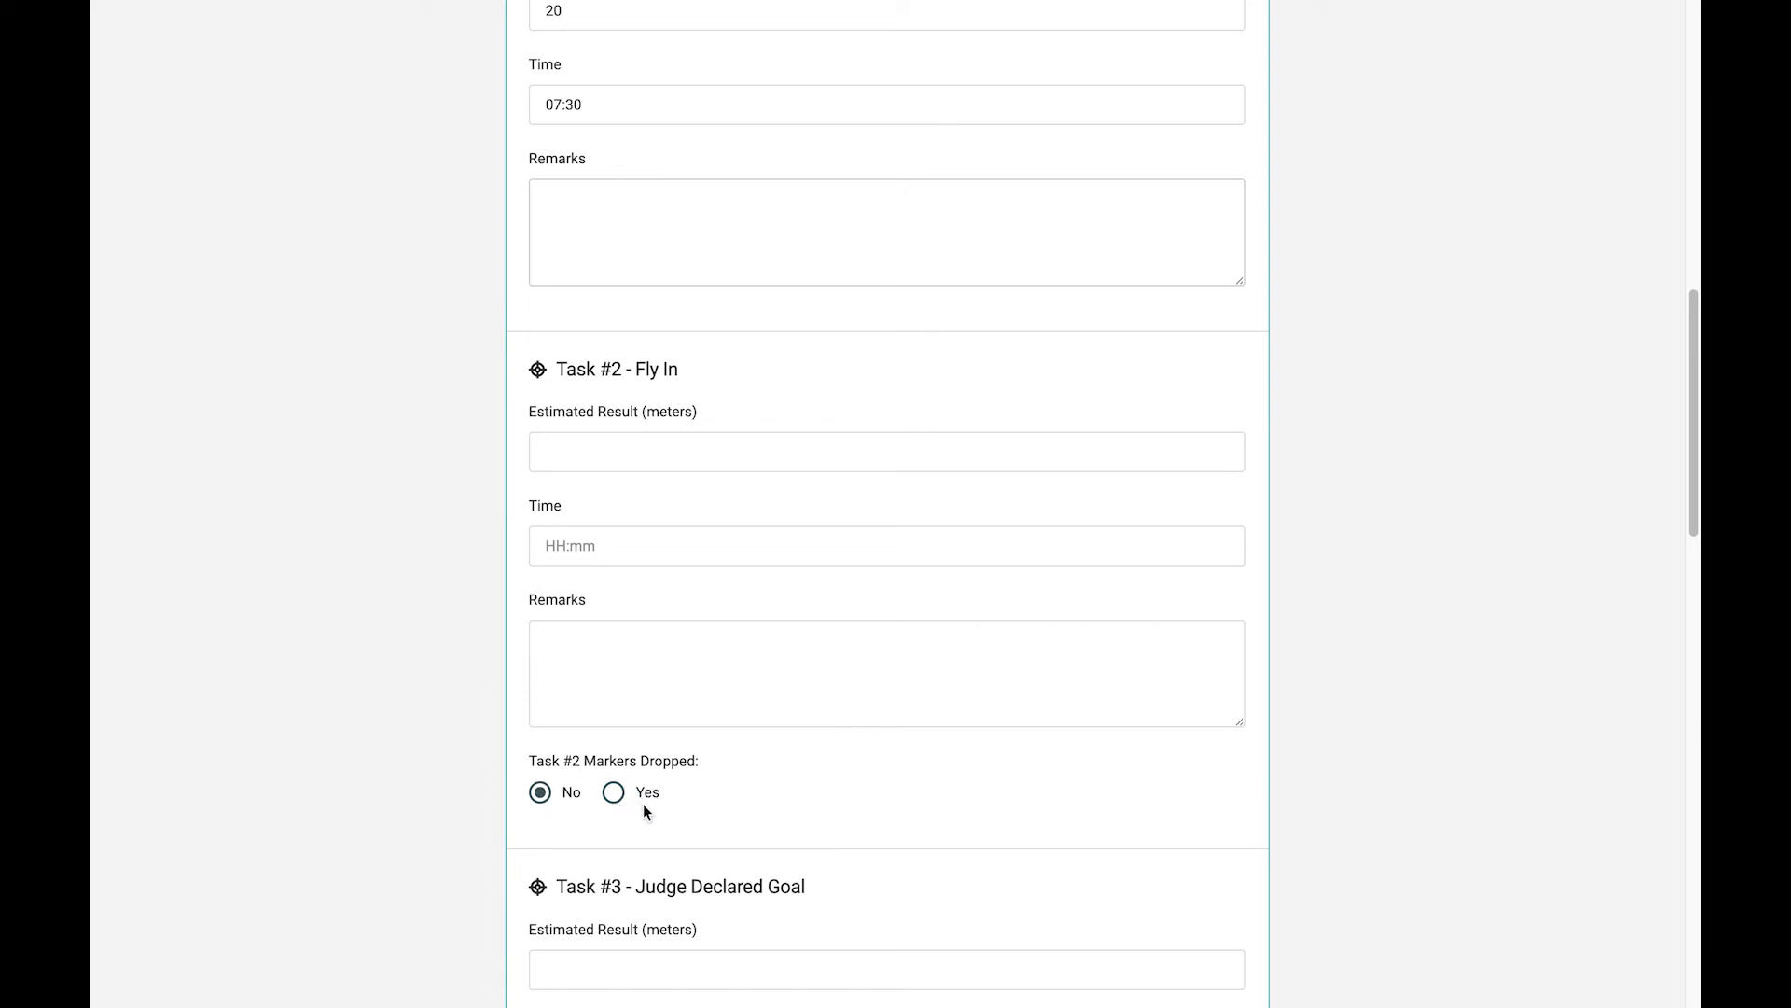
{"action": "left_click", "coordinate": [613, 792]}
{"action": "left_click", "coordinate": [624, 452]}
{"action": "type", "text": "5"}
{"action": "left_click", "coordinate": [597, 551]}
{"action": "type", "text": "0745"}
Give Task #3 estimated result 10, markers dropped Yes, and time 0800
{"action": "scroll", "coordinate": [575, 815], "scroll_direction": "down", "scroll_amount": 6}
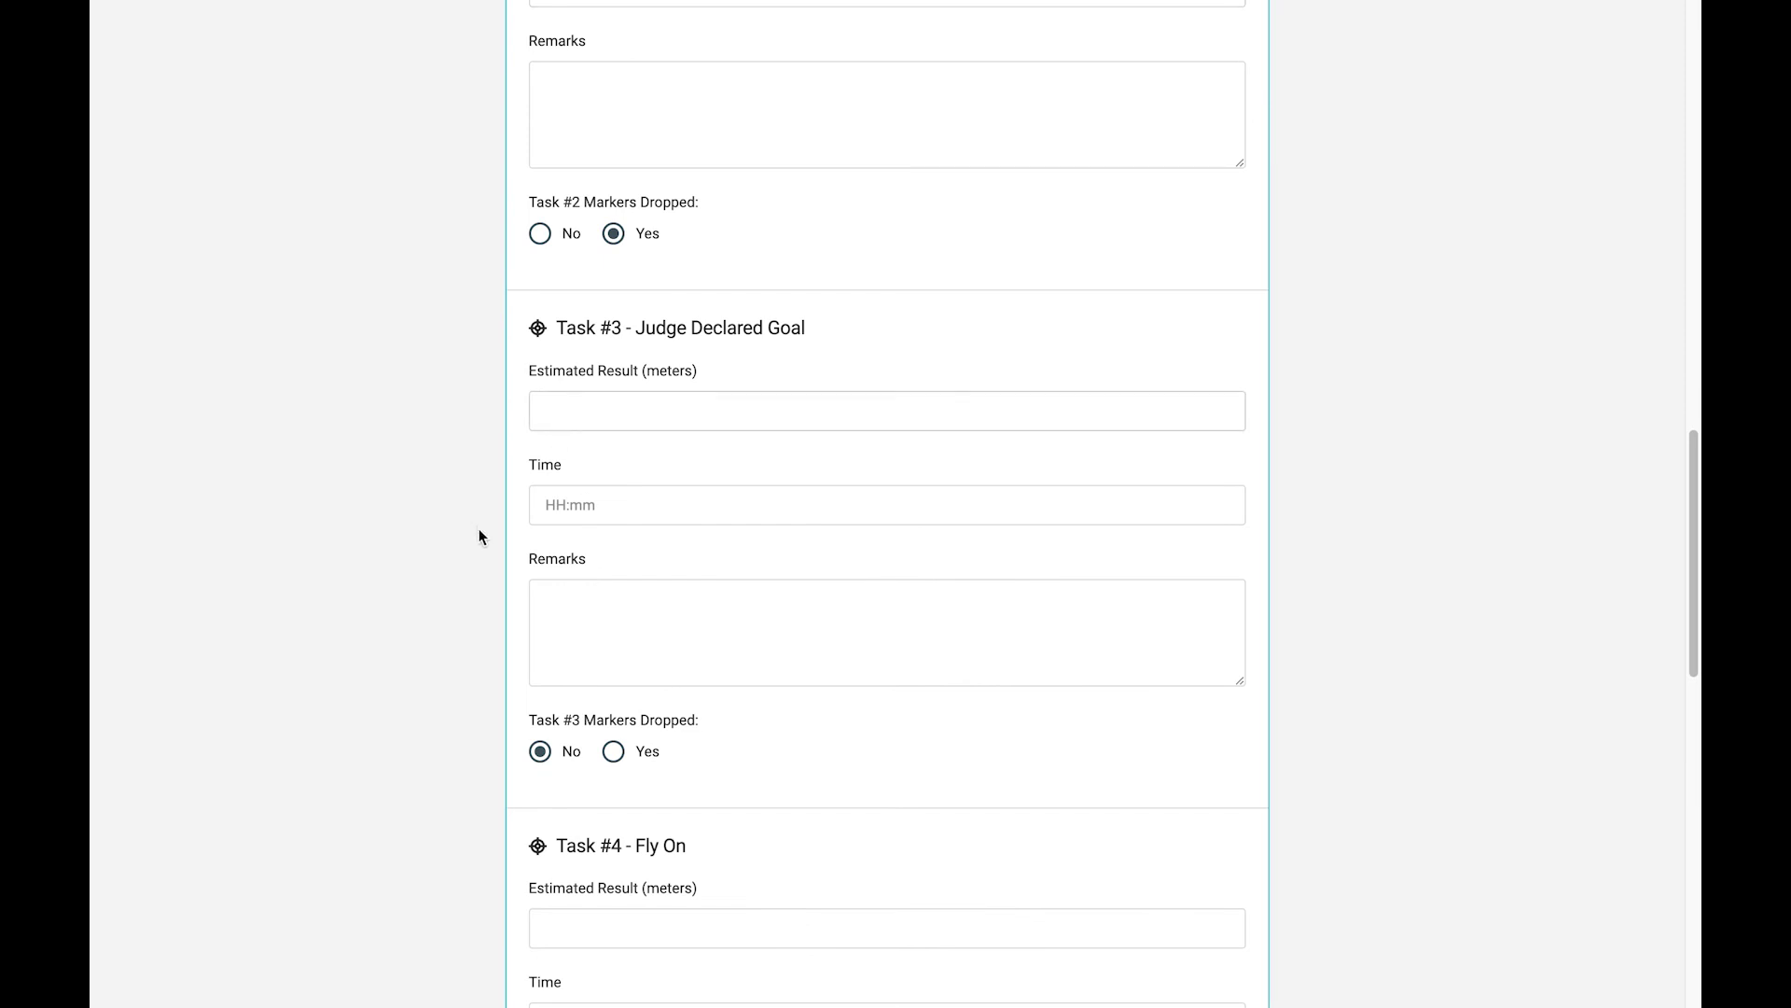
{"action": "type", "text": "10"}
{"action": "left_click", "coordinate": [616, 754]}
{"action": "left_click", "coordinate": [595, 511]}
{"action": "type", "text": "8"}
{"action": "key", "text": "BackSpace"}
{"action": "type", "text": "0800"}
Give Task #4 estimated result 30 and time 0815
{"action": "scroll", "coordinate": [638, 655], "scroll_direction": "down", "scroll_amount": 4}
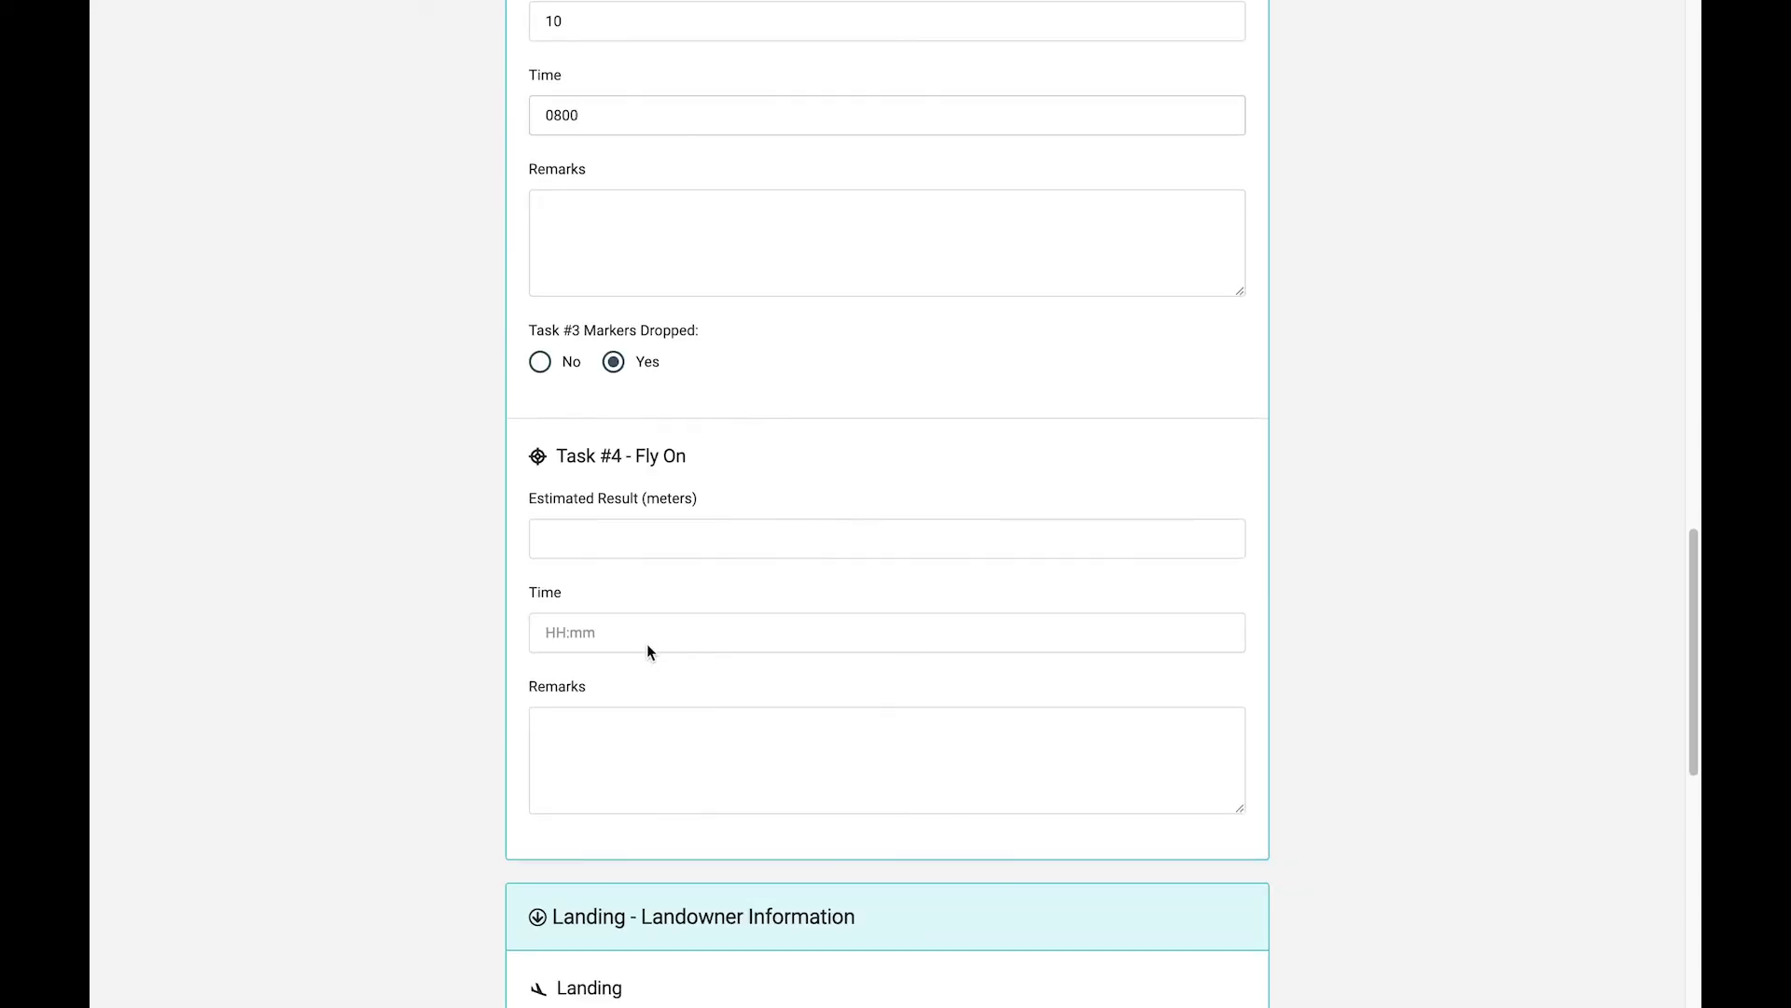
{"action": "left_click", "coordinate": [584, 534]}
{"action": "left_click", "coordinate": [555, 635]}
{"action": "type", "text": "0815"}
{"action": "scroll", "coordinate": [691, 559], "scroll_direction": "down", "scroll_amount": 4}
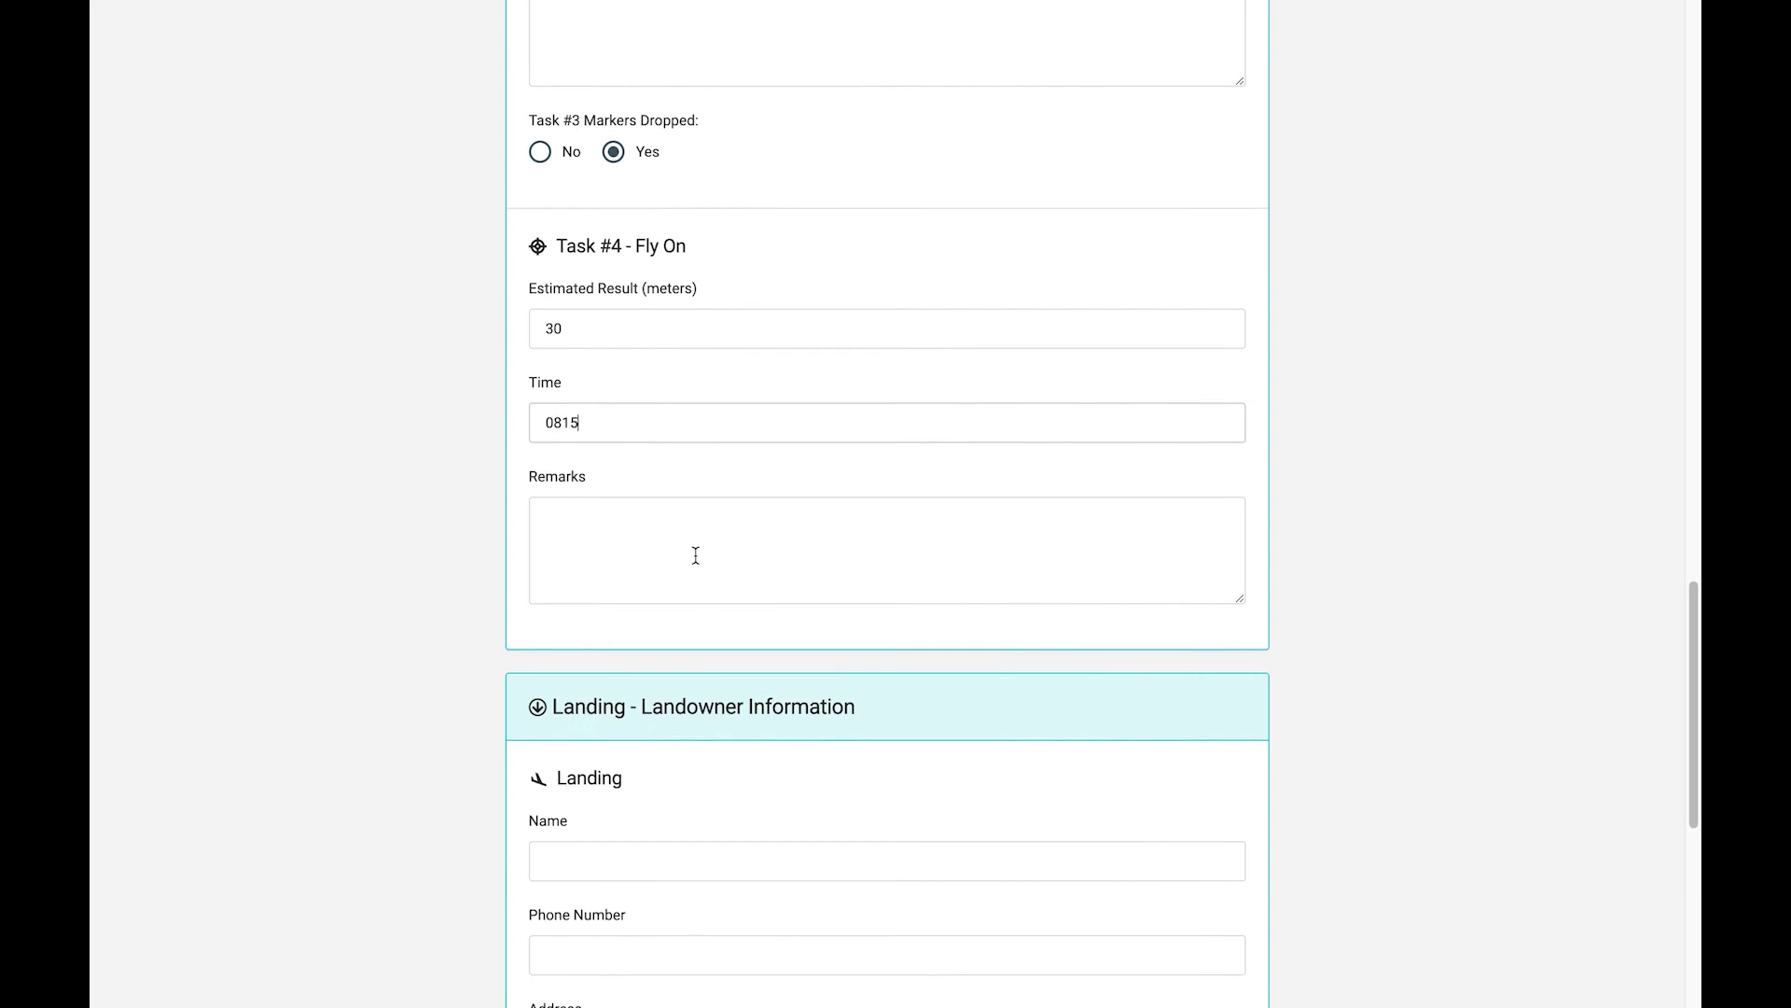
Enter 'Road near a shed' as the landing landowner name and check the completed form
{"action": "left_click", "coordinate": [580, 682]}
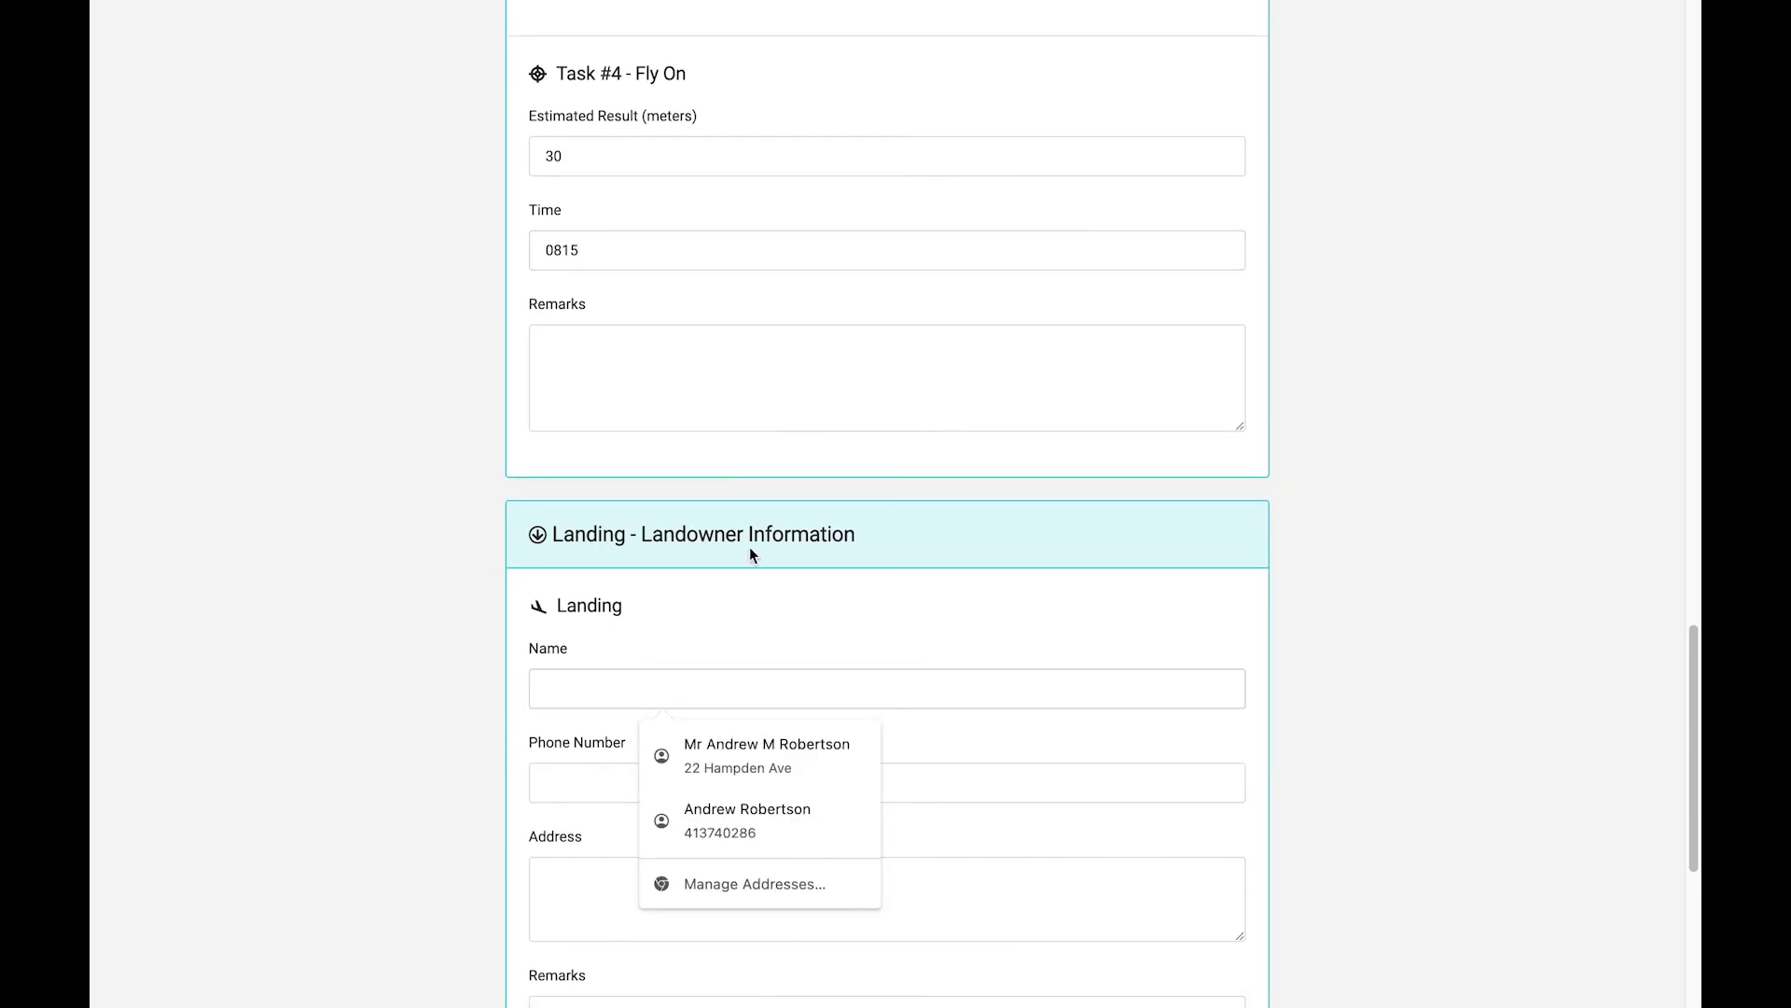
{"action": "type", "text": "Road near a shed"}
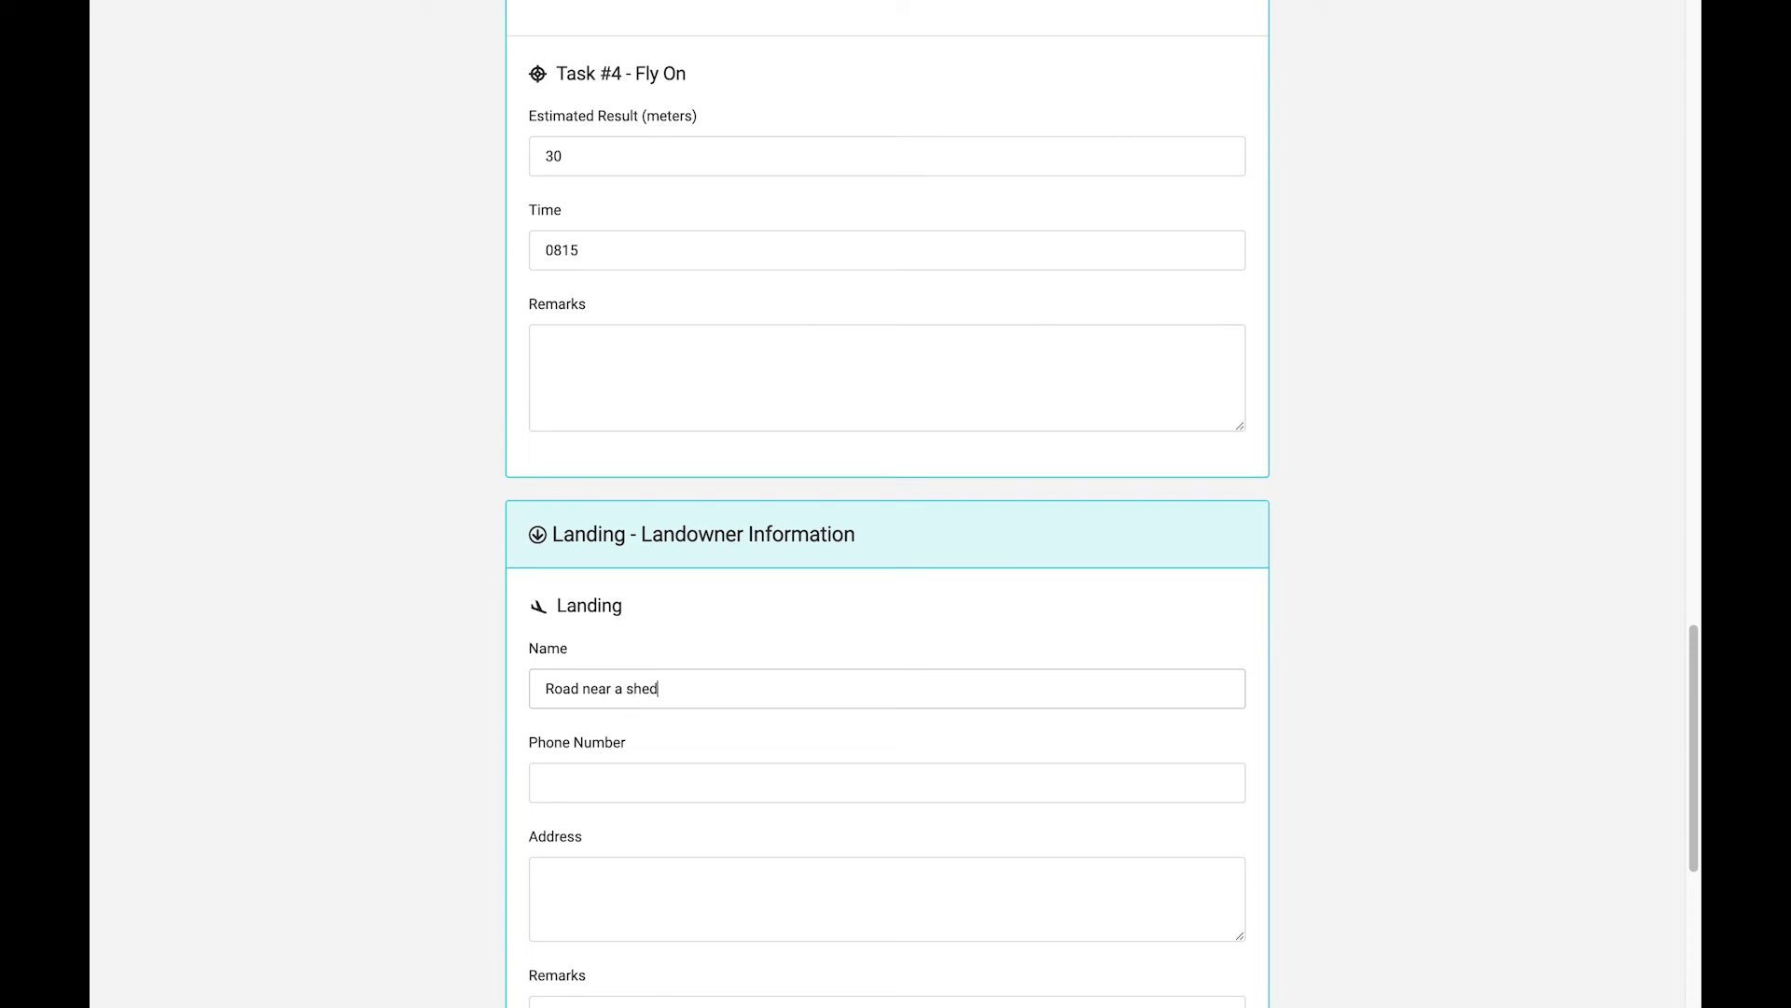
{"action": "scroll", "coordinate": [660, 559], "scroll_direction": "down", "scroll_amount": 5}
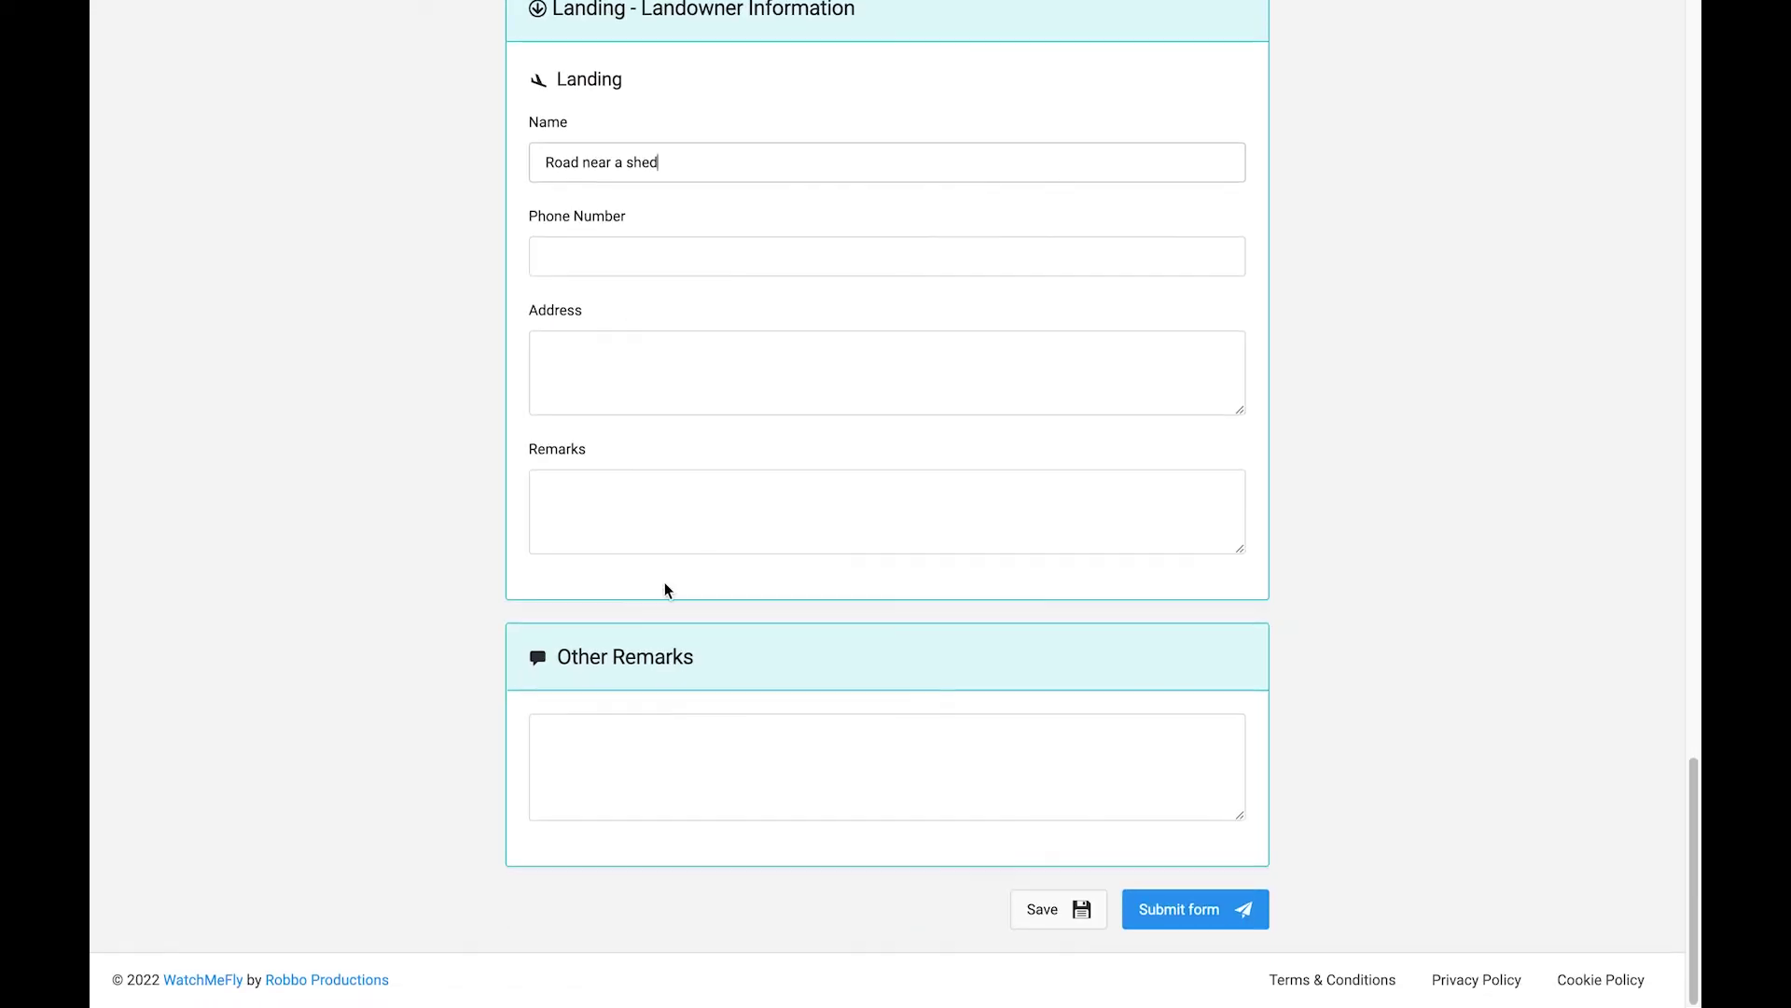
{"action": "scroll", "coordinate": [736, 724], "scroll_direction": "up", "scroll_amount": 10}
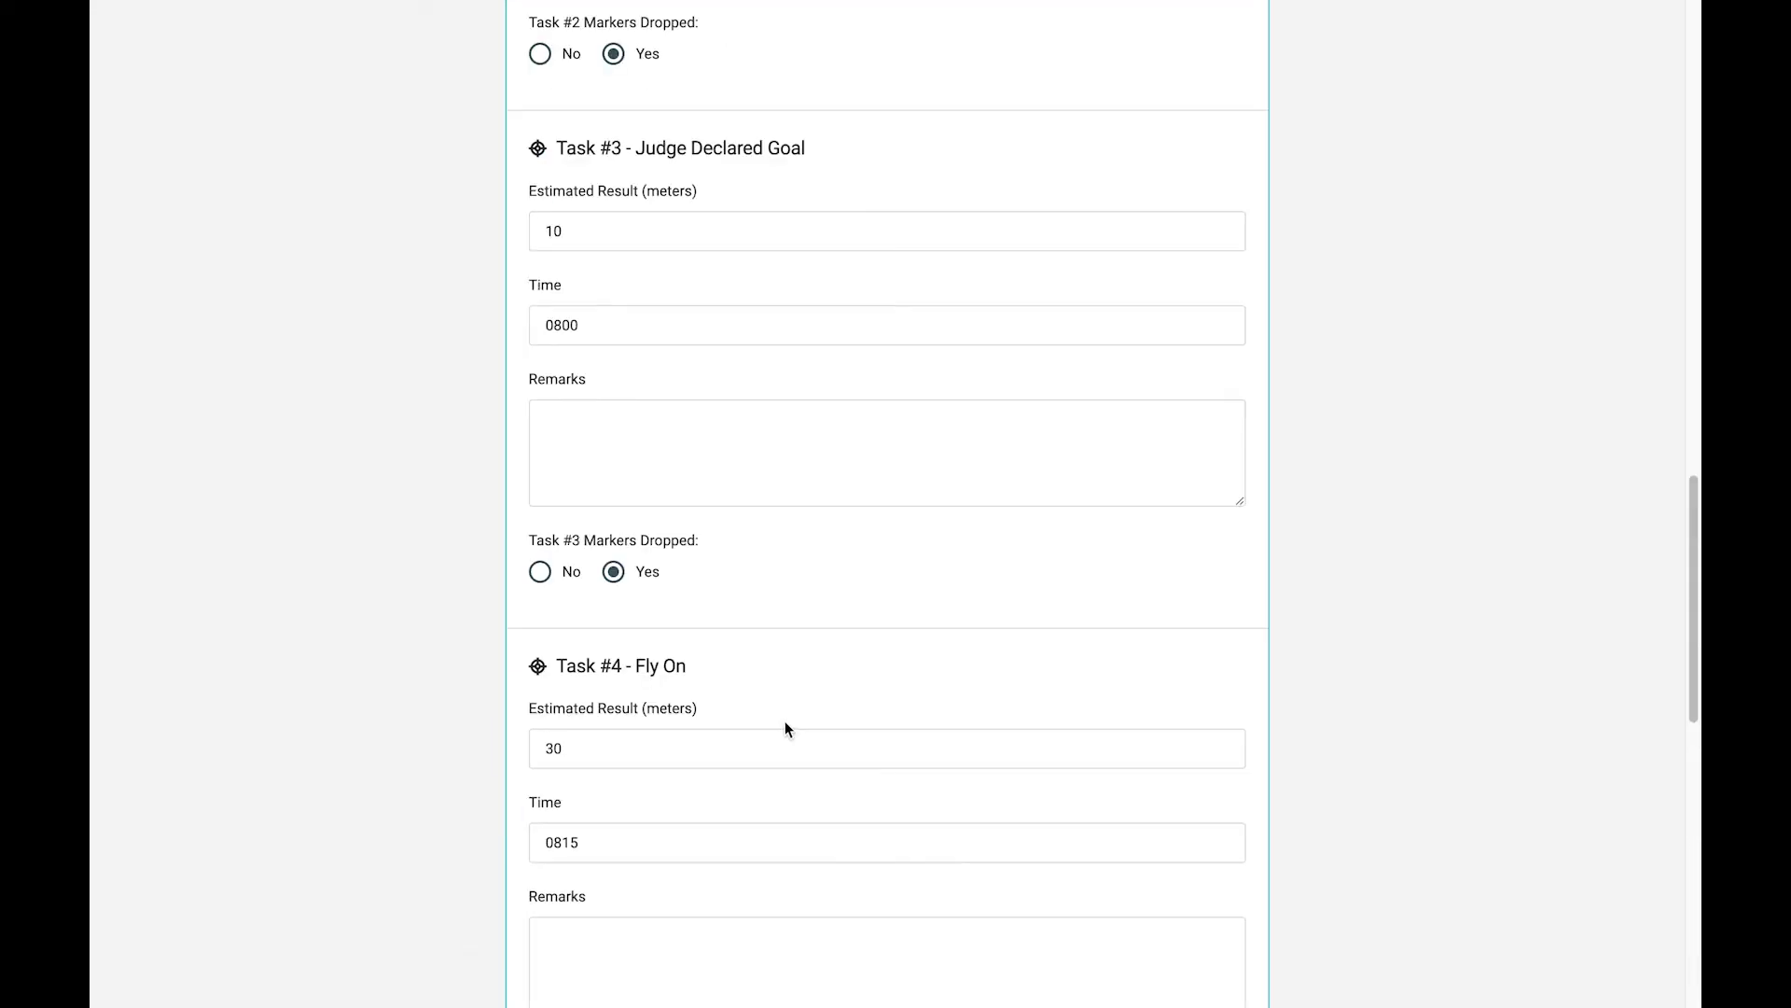
{"action": "scroll", "coordinate": [867, 732], "scroll_direction": "up", "scroll_amount": 2}
{"action": "scroll", "coordinate": [867, 731], "scroll_direction": "down", "scroll_amount": 12}
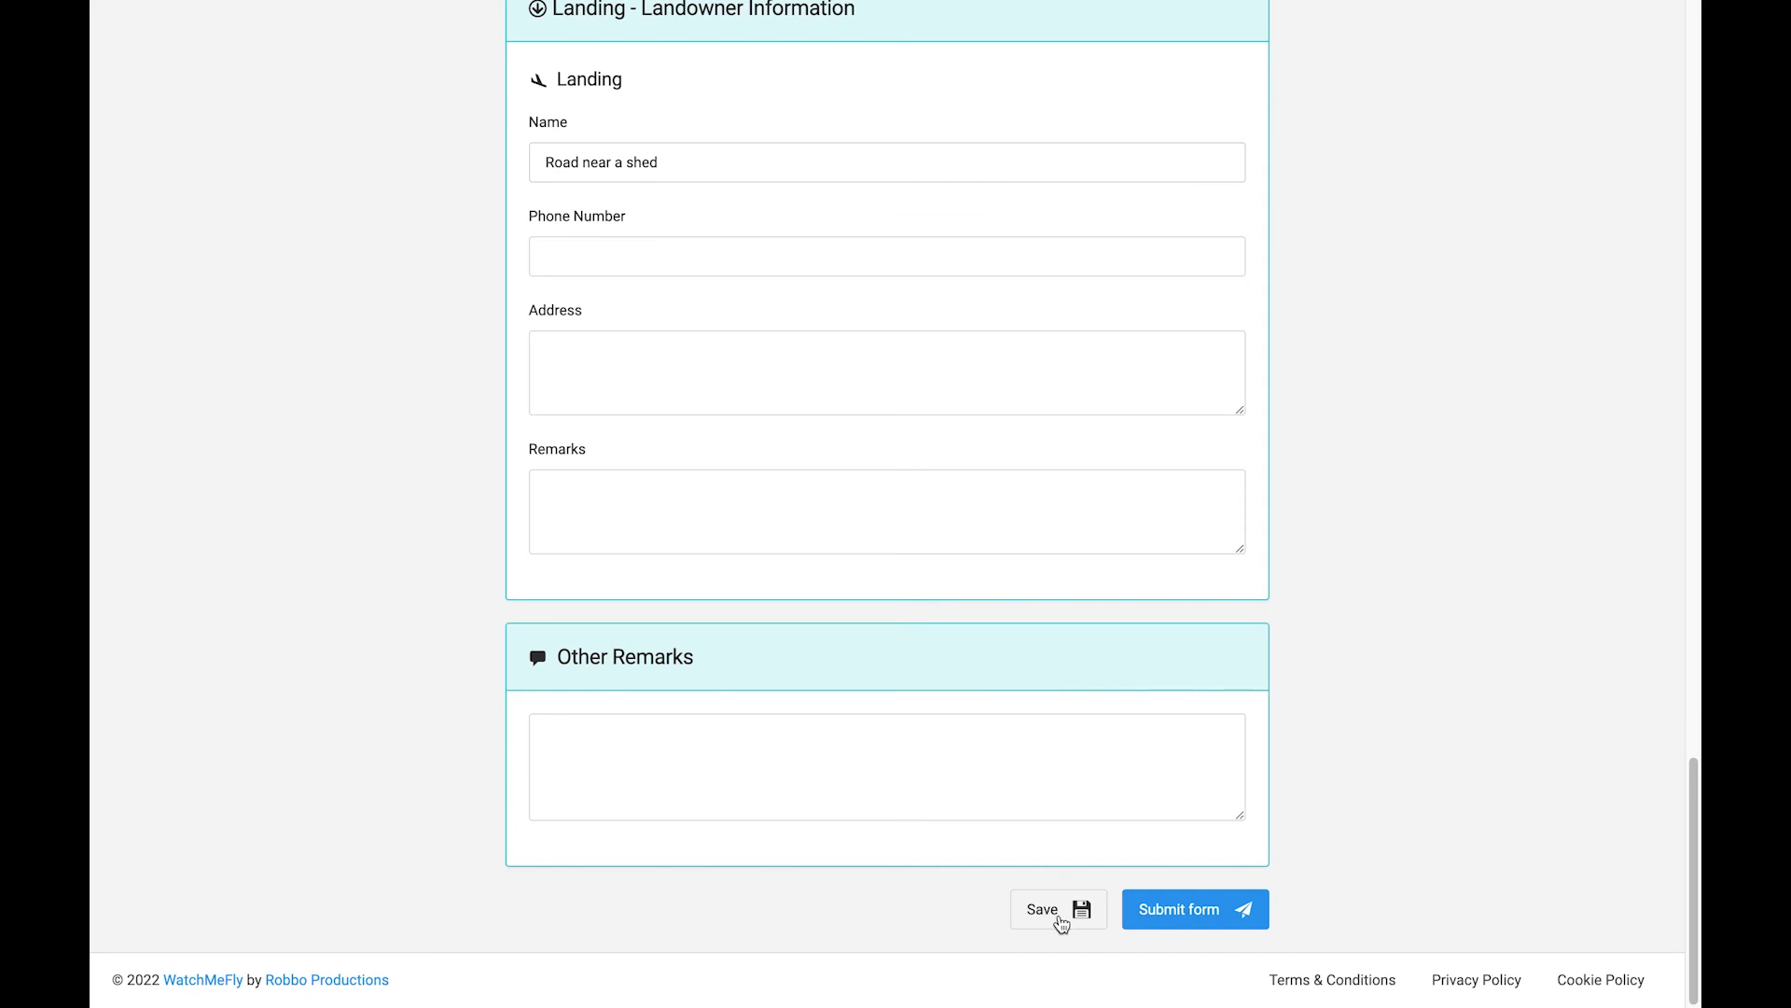
Save the flight report, reopen it from the member dashboard, and submit it
{"action": "left_click", "coordinate": [1061, 919]}
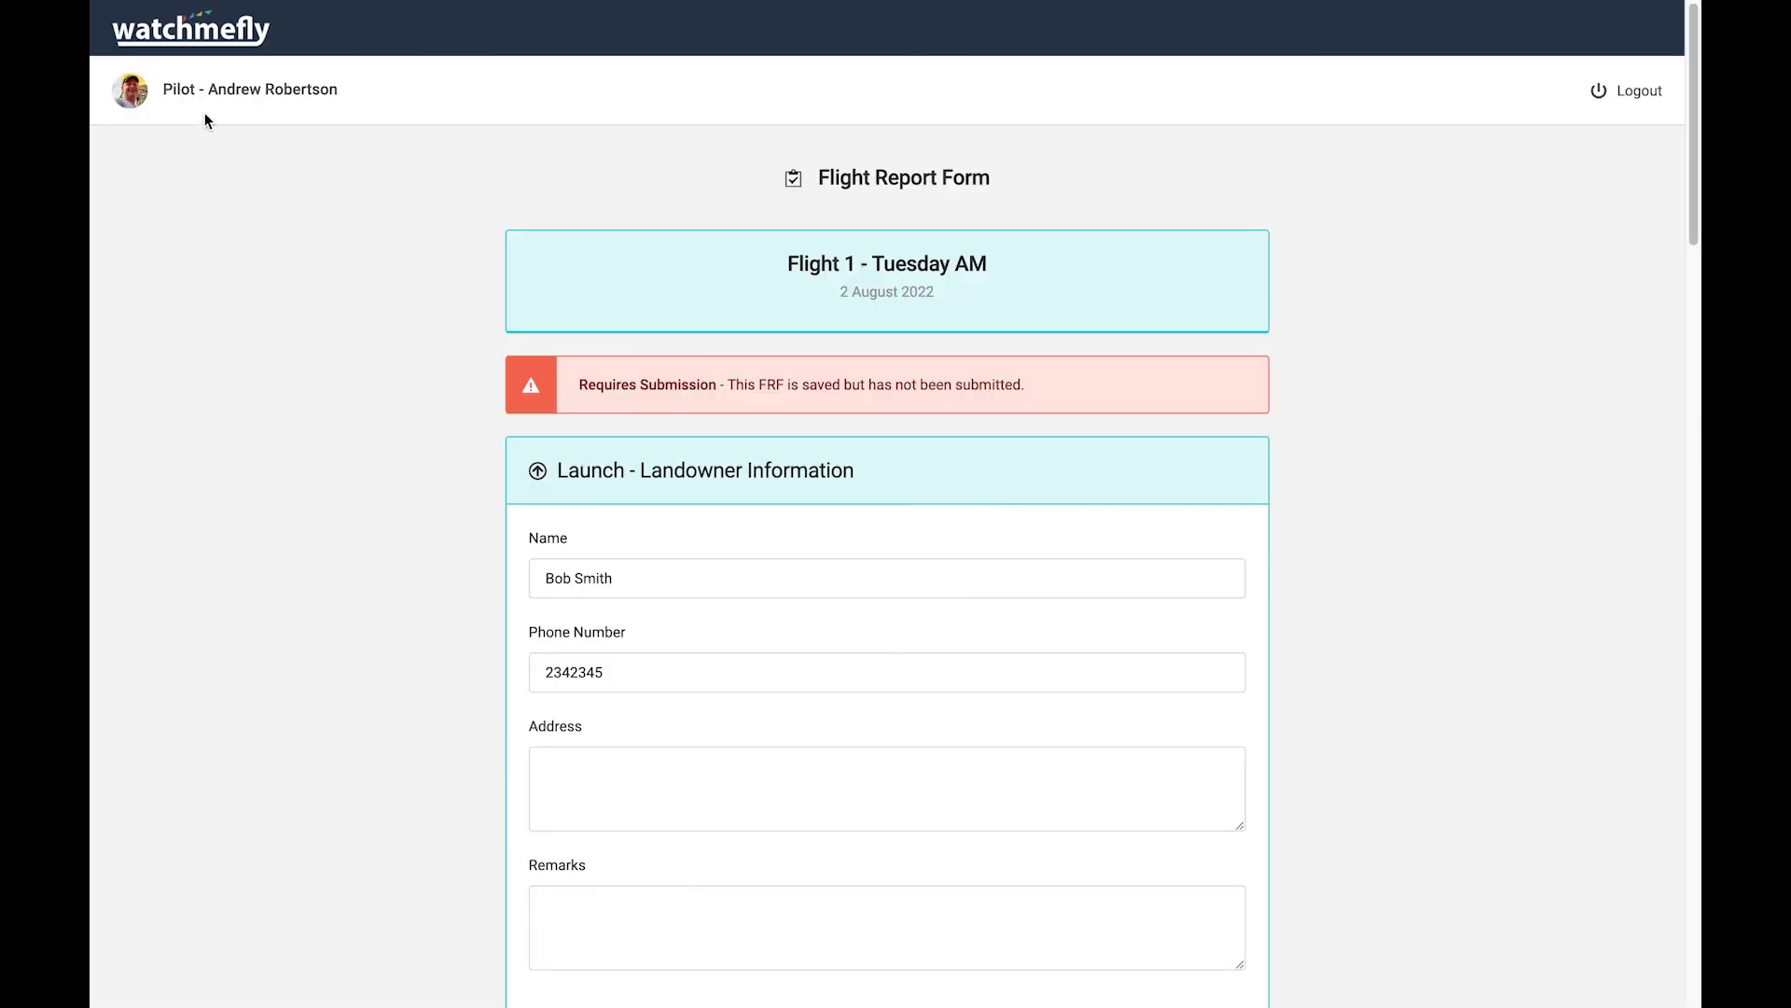
{"action": "left_click", "coordinate": [216, 41]}
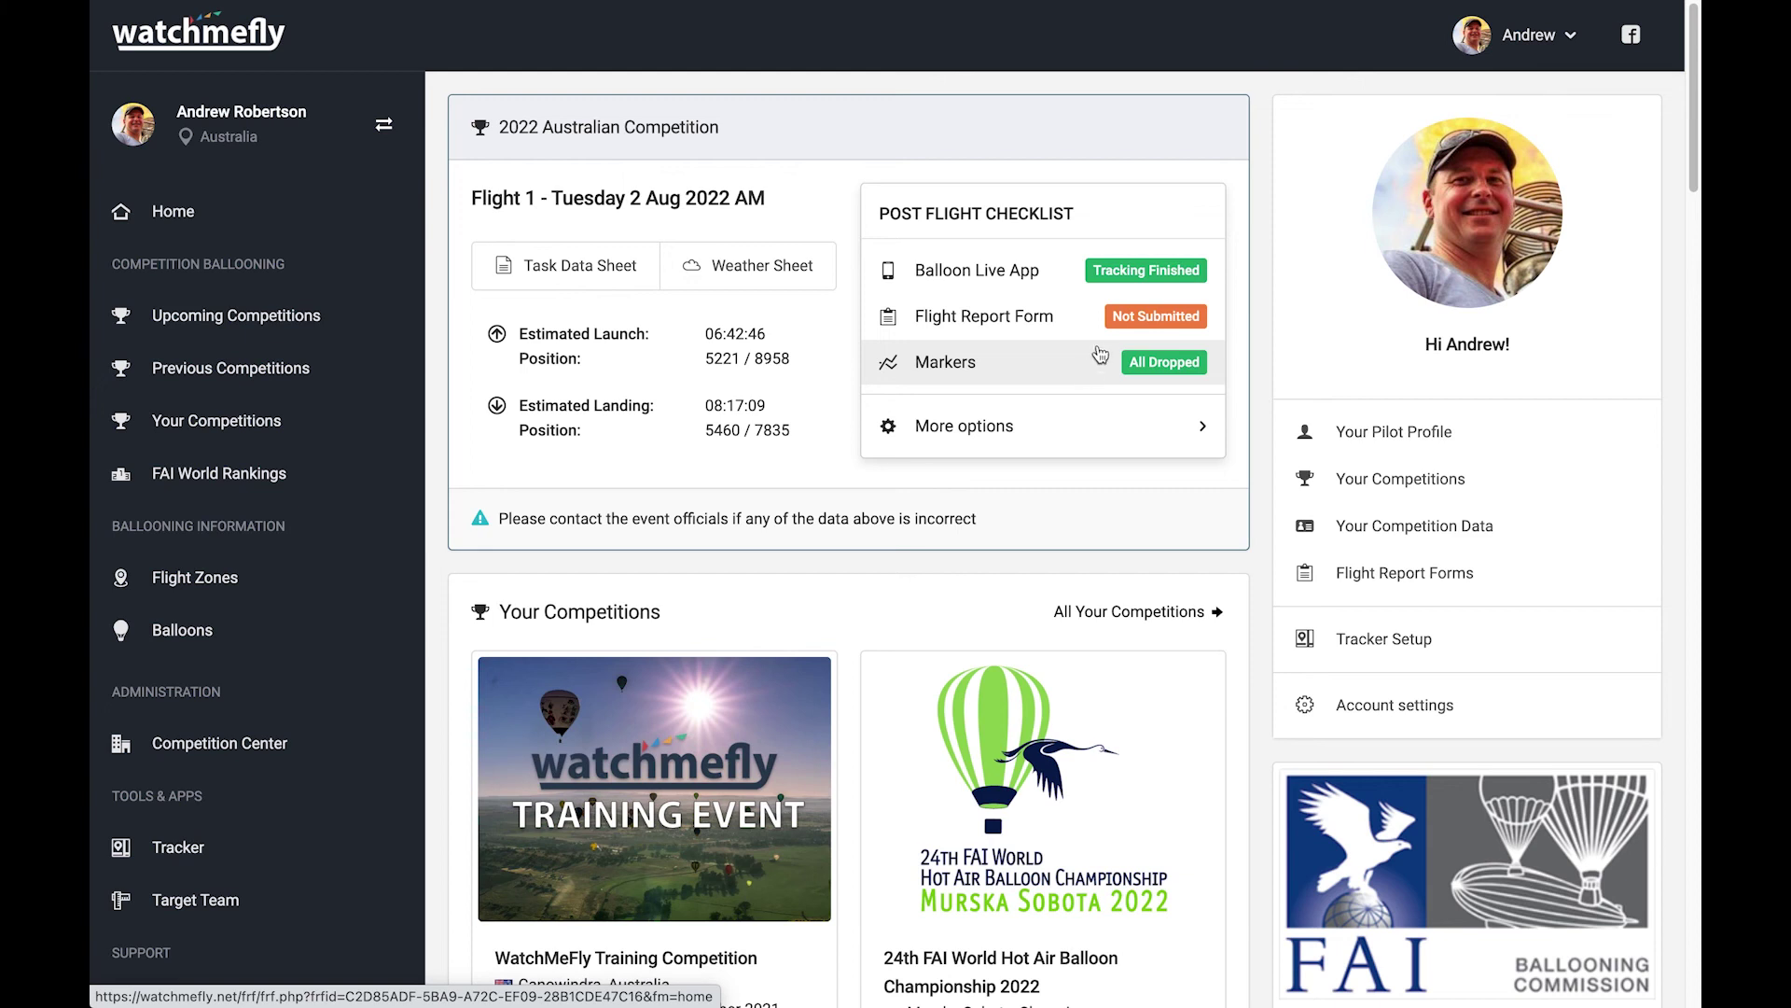
{"action": "left_click", "coordinate": [1050, 322]}
{"action": "scroll", "coordinate": [1272, 528], "scroll_direction": "down", "scroll_amount": 15}
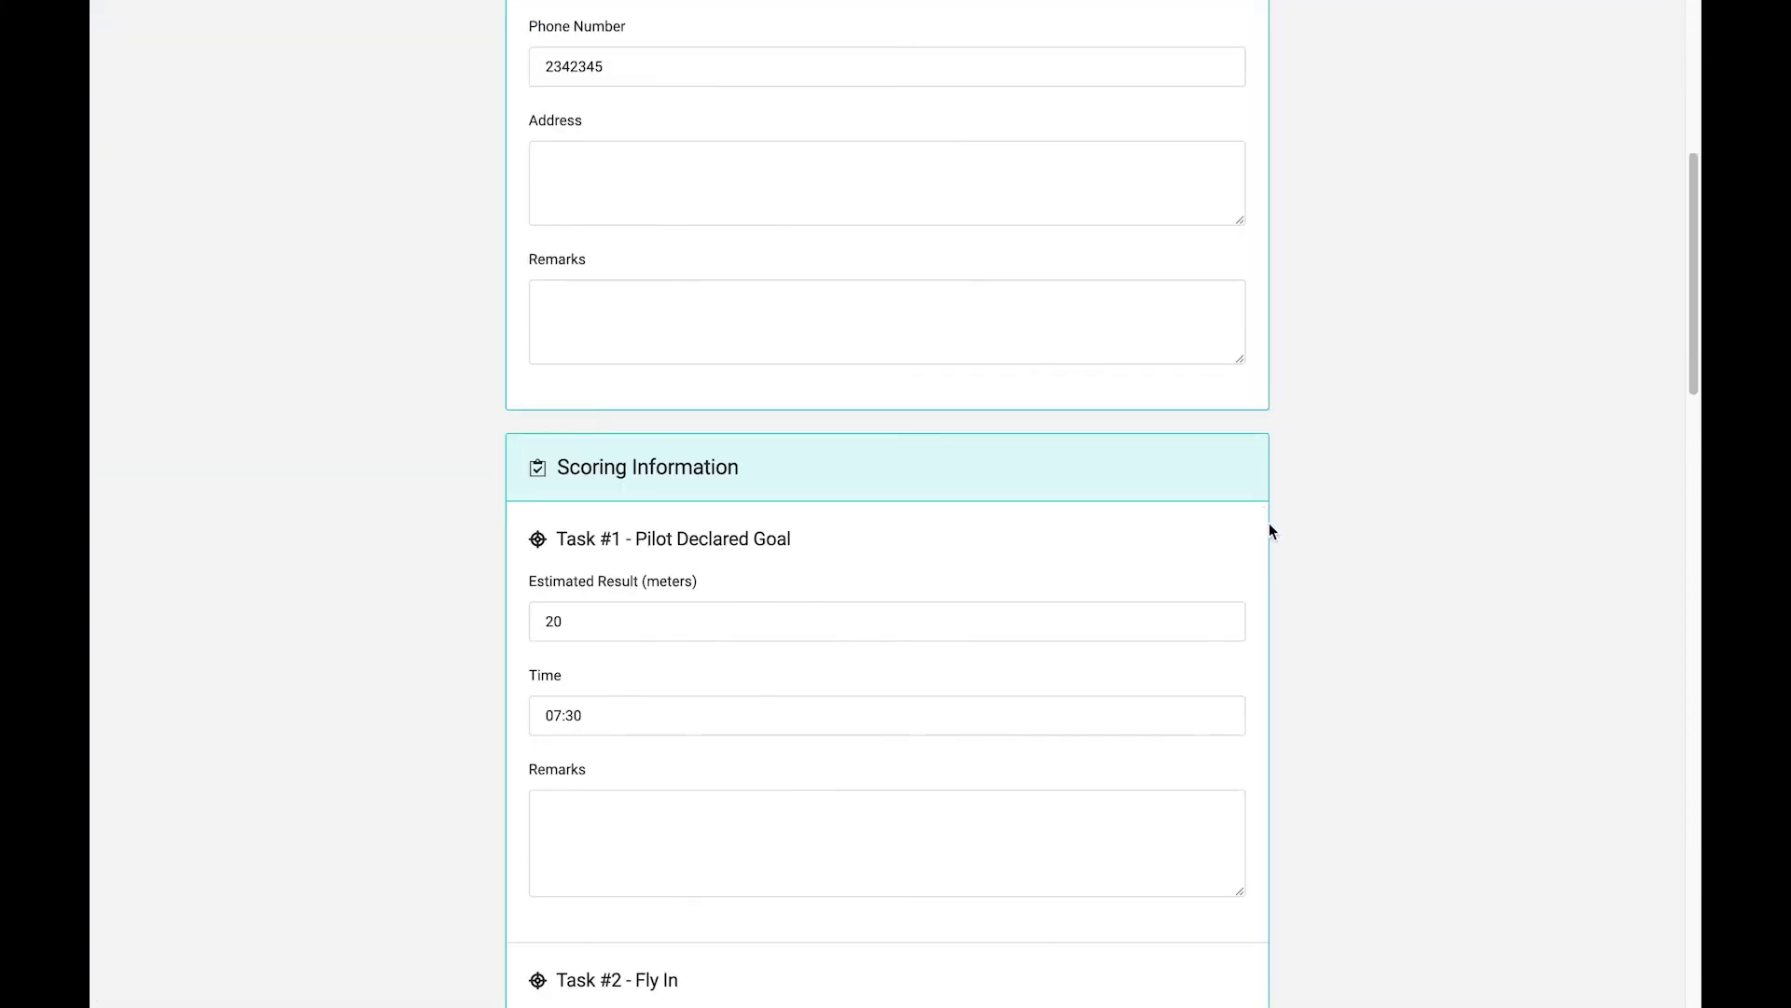
{"action": "scroll", "coordinate": [1276, 551], "scroll_direction": "down", "scroll_amount": 8}
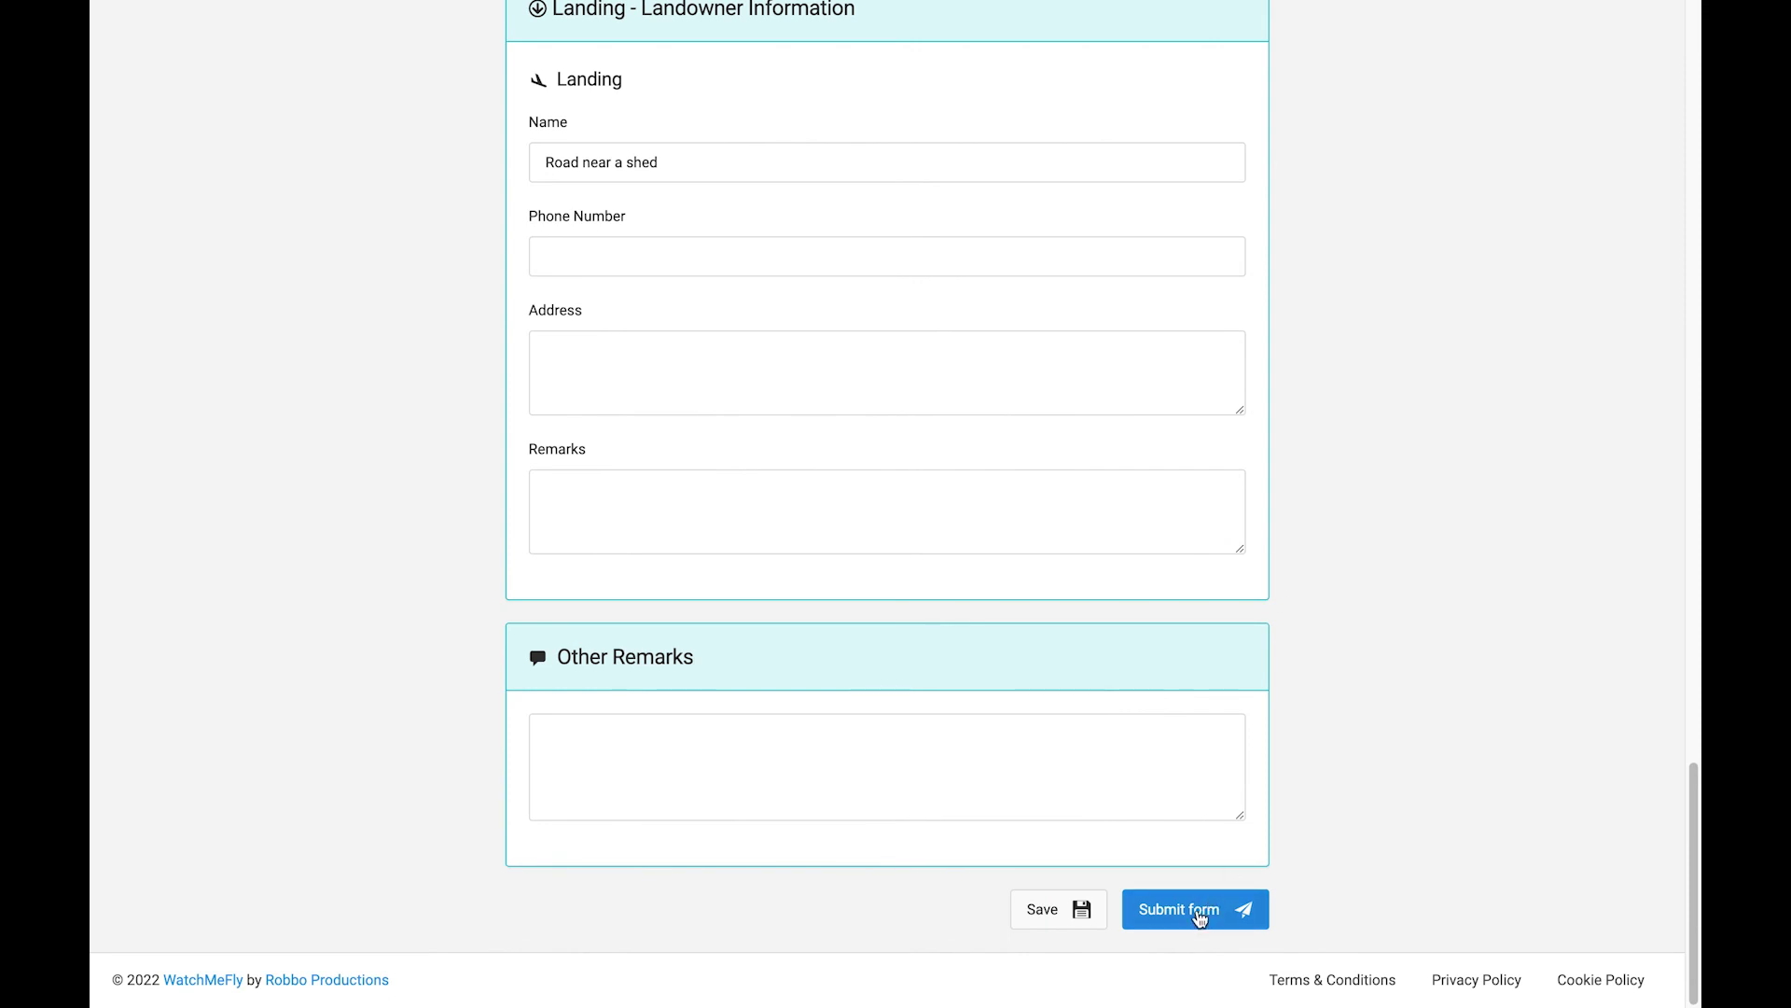
{"action": "left_click", "coordinate": [1201, 917]}
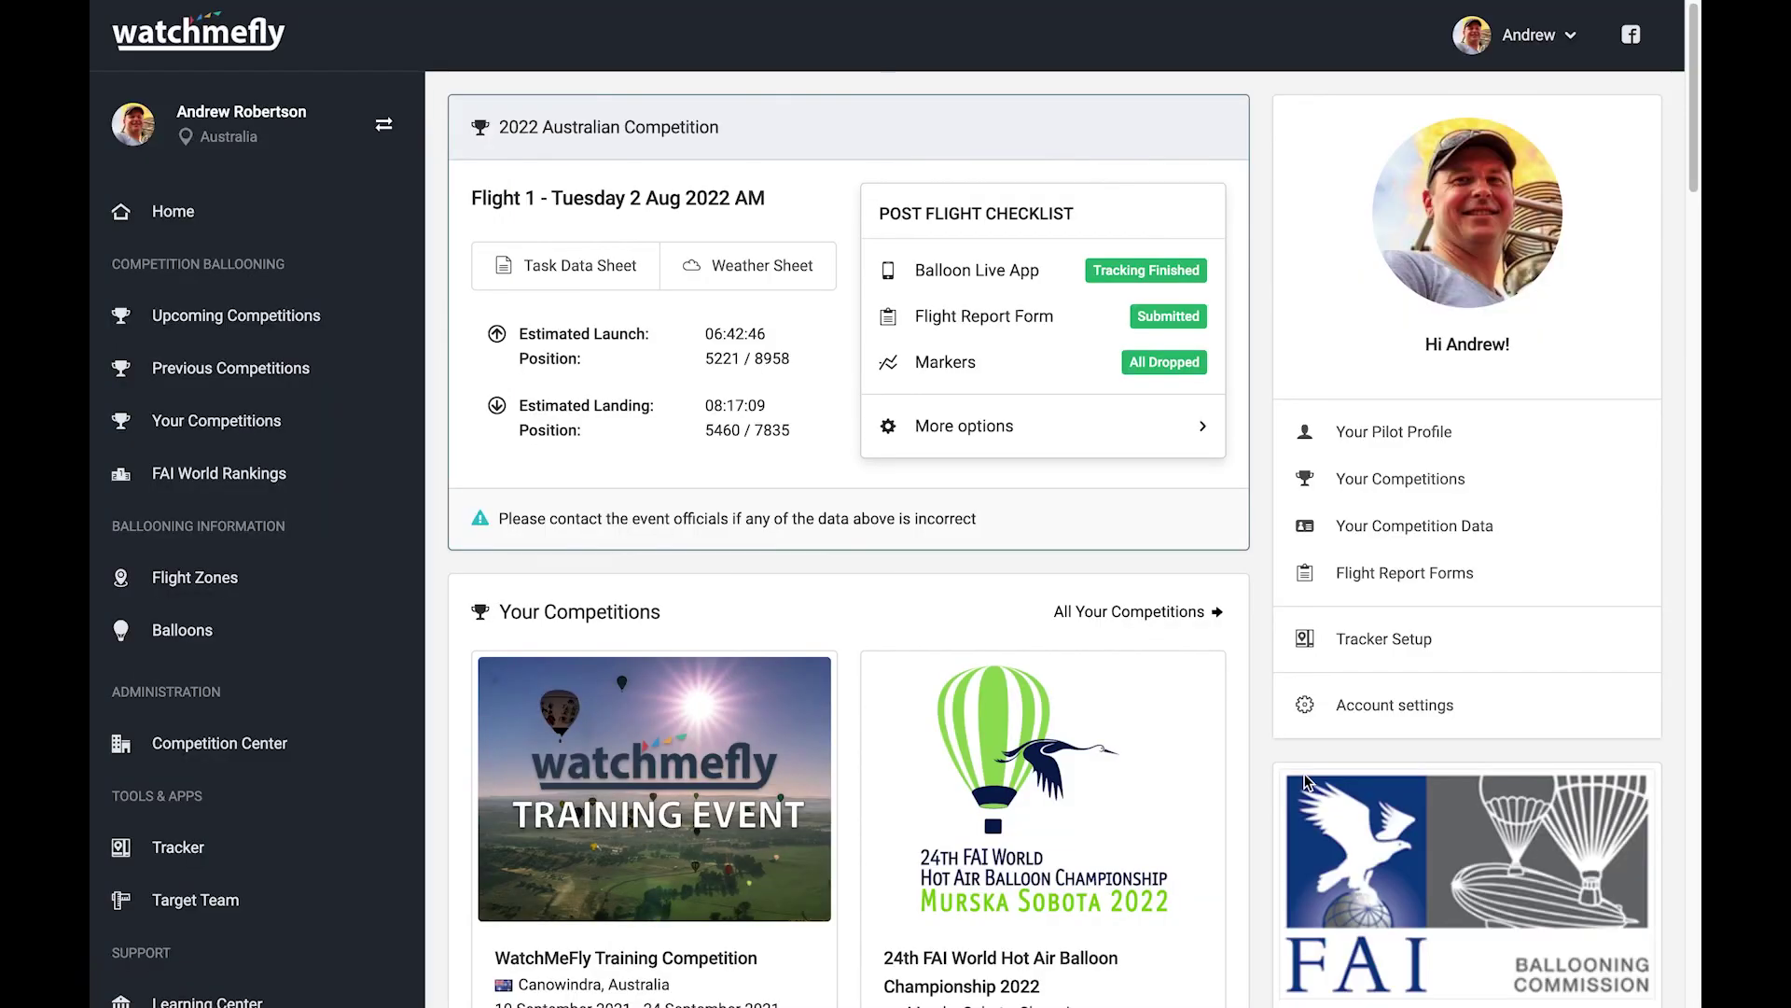
{"action": "mouse_move", "coordinate": [1045, 422]}
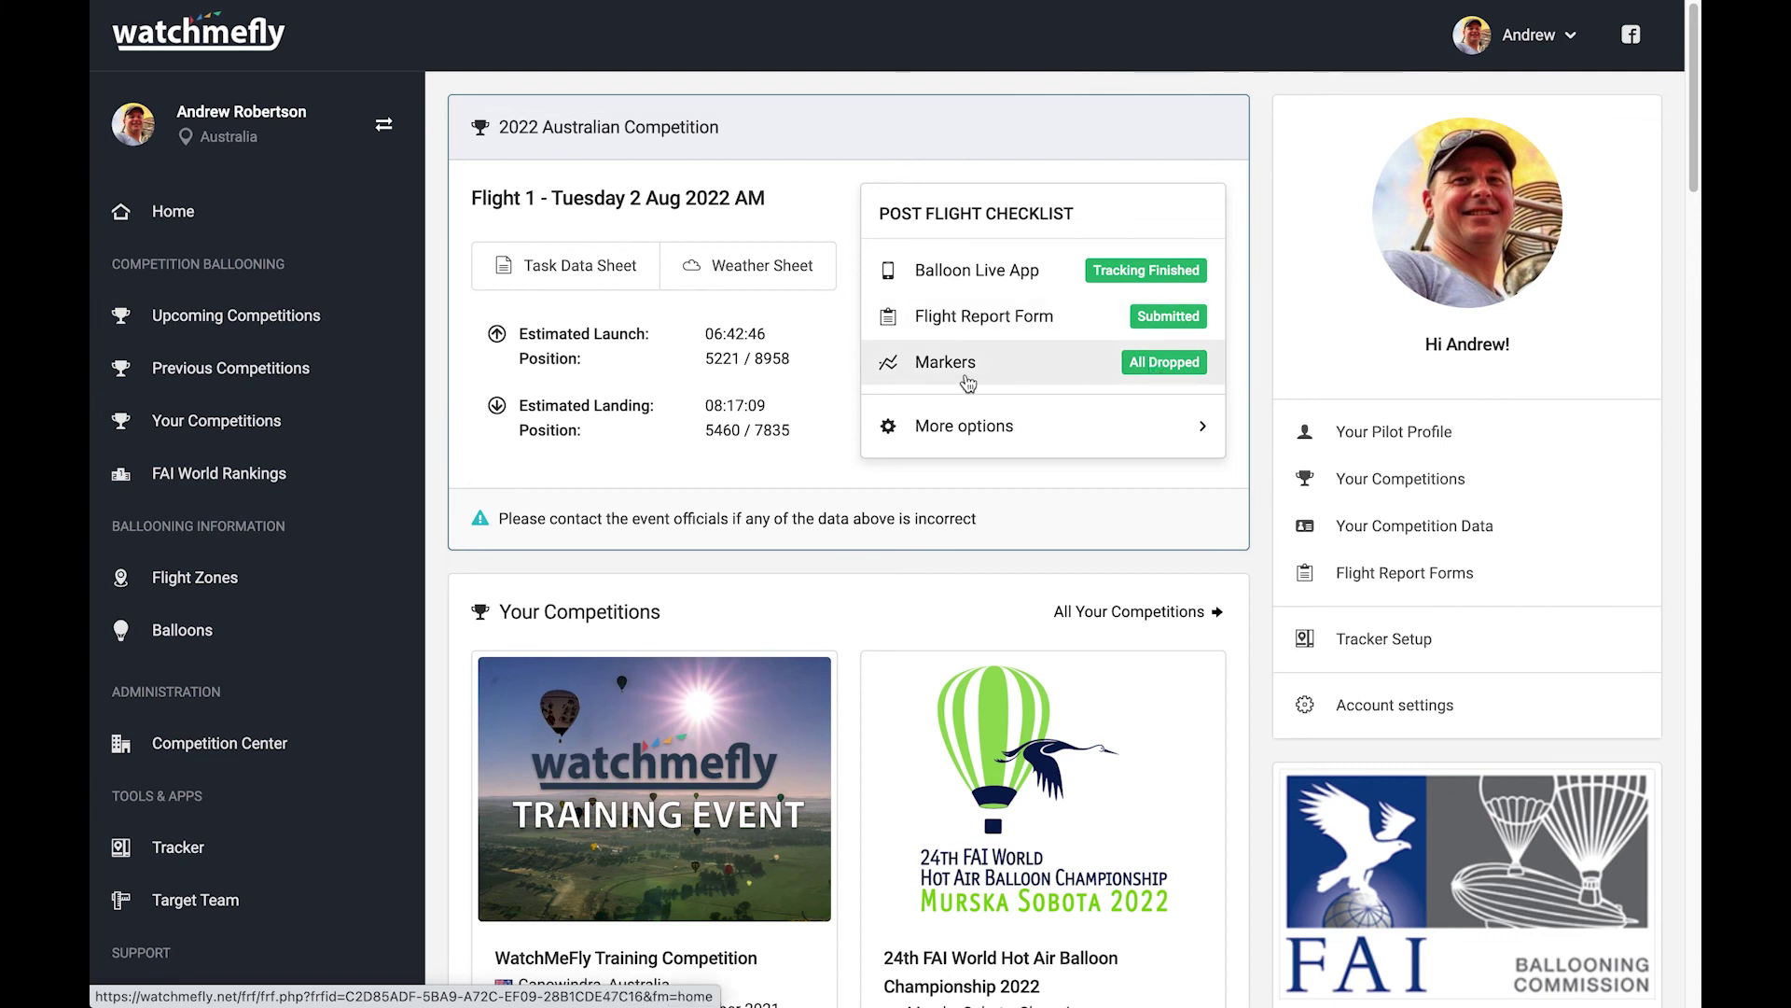
Bring up the More options menu in Flight 1's post-flight checklist
{"action": "mouse_move", "coordinate": [953, 424]}
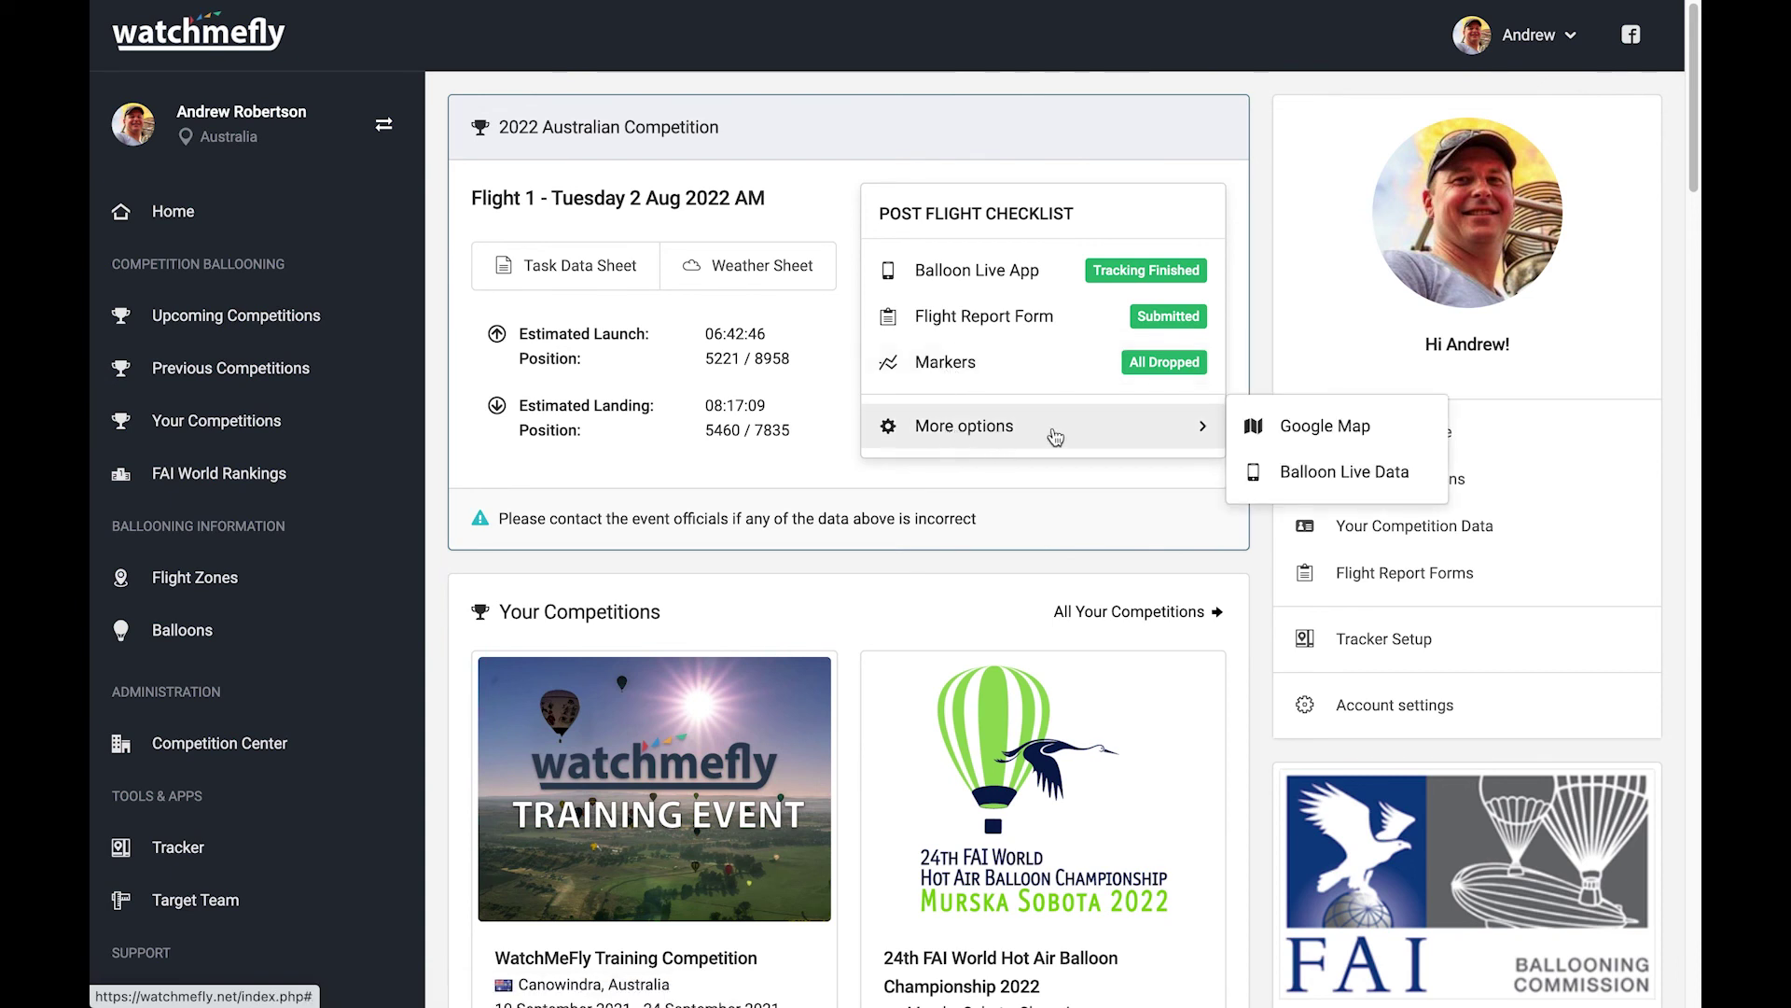
Open Flight 1's Balloon Live Data and expand its 5 logger events to review them
{"action": "left_click", "coordinate": [1319, 483]}
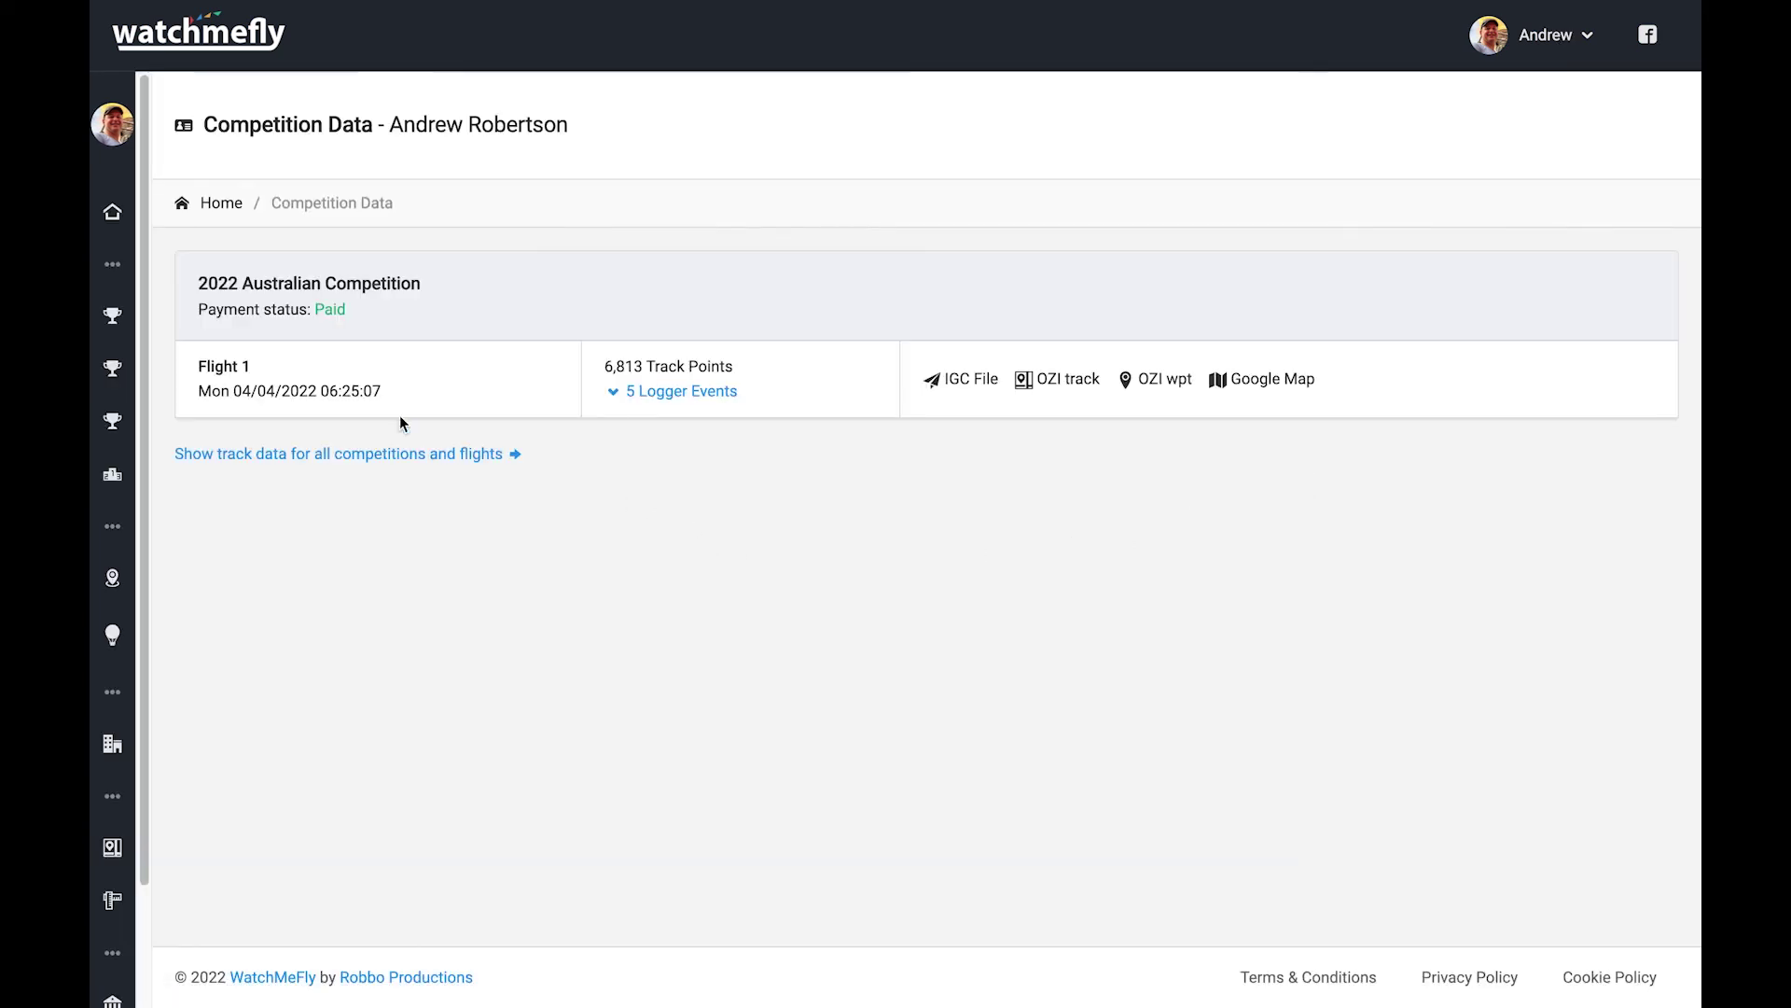
{"action": "left_click", "coordinate": [665, 405]}
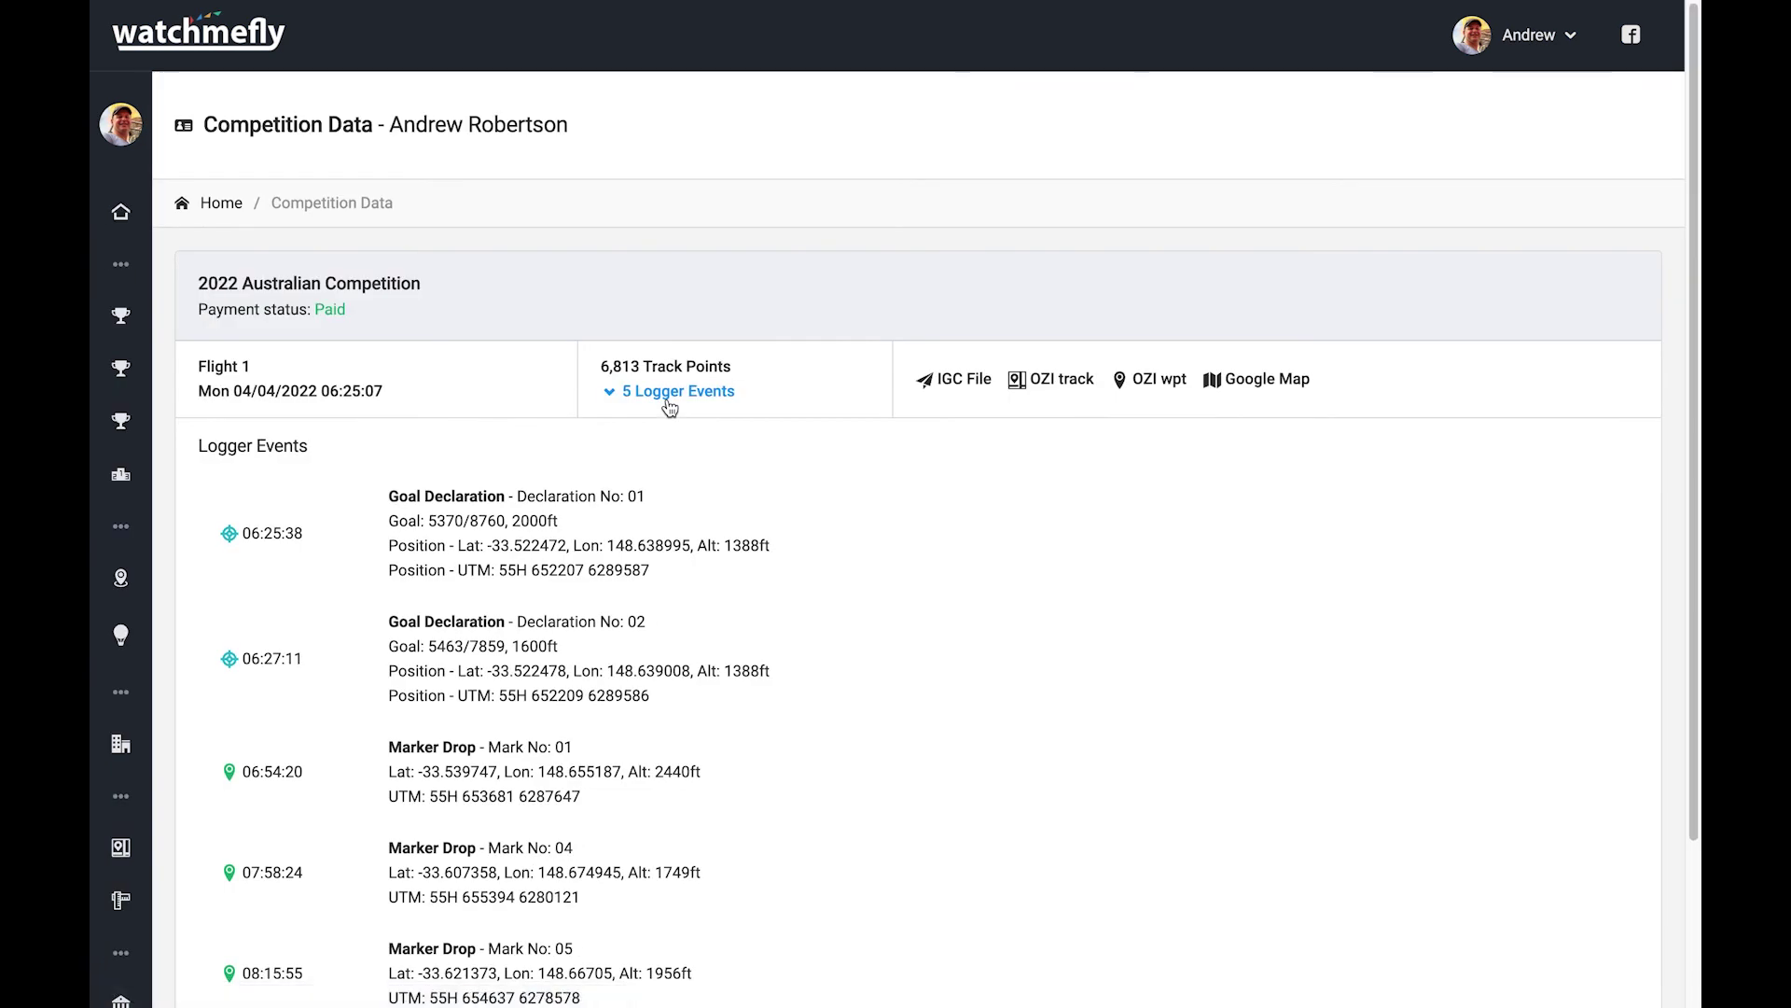
{"action": "scroll", "coordinate": [716, 425], "scroll_direction": "down", "scroll_amount": 1}
{"action": "scroll", "coordinate": [716, 425], "scroll_direction": "down", "scroll_amount": 2}
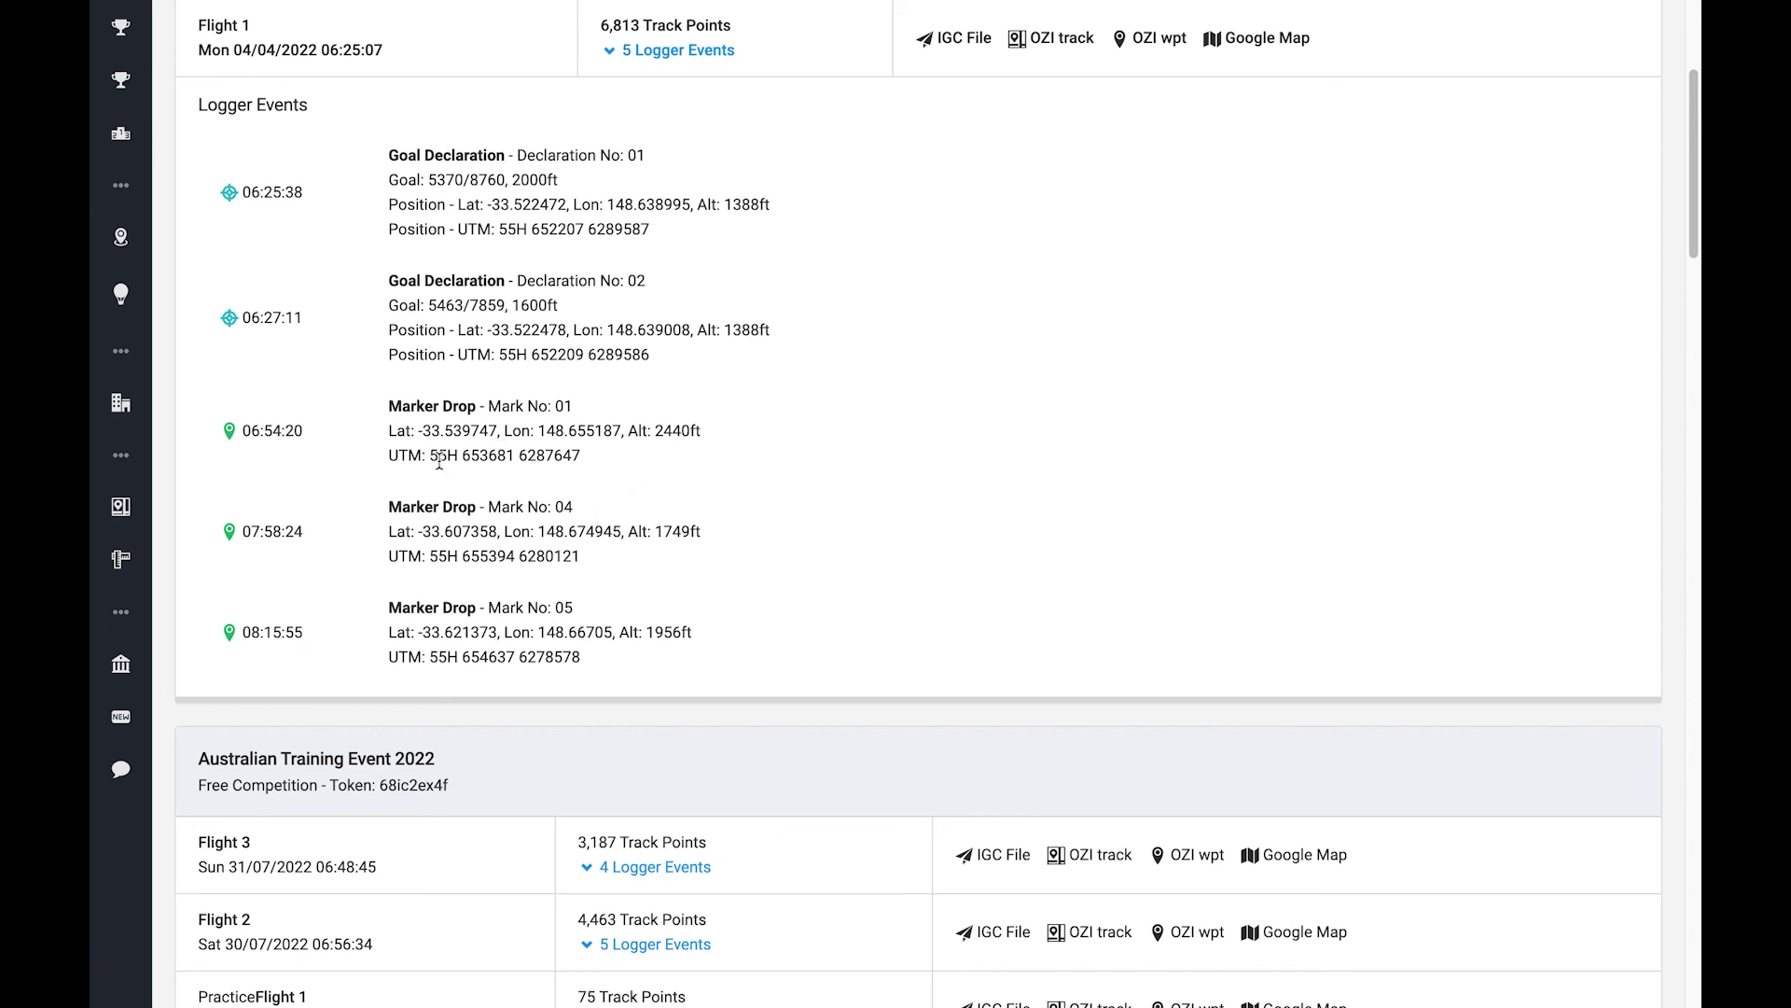
{"action": "scroll", "coordinate": [720, 490], "scroll_direction": "up", "scroll_amount": 2}
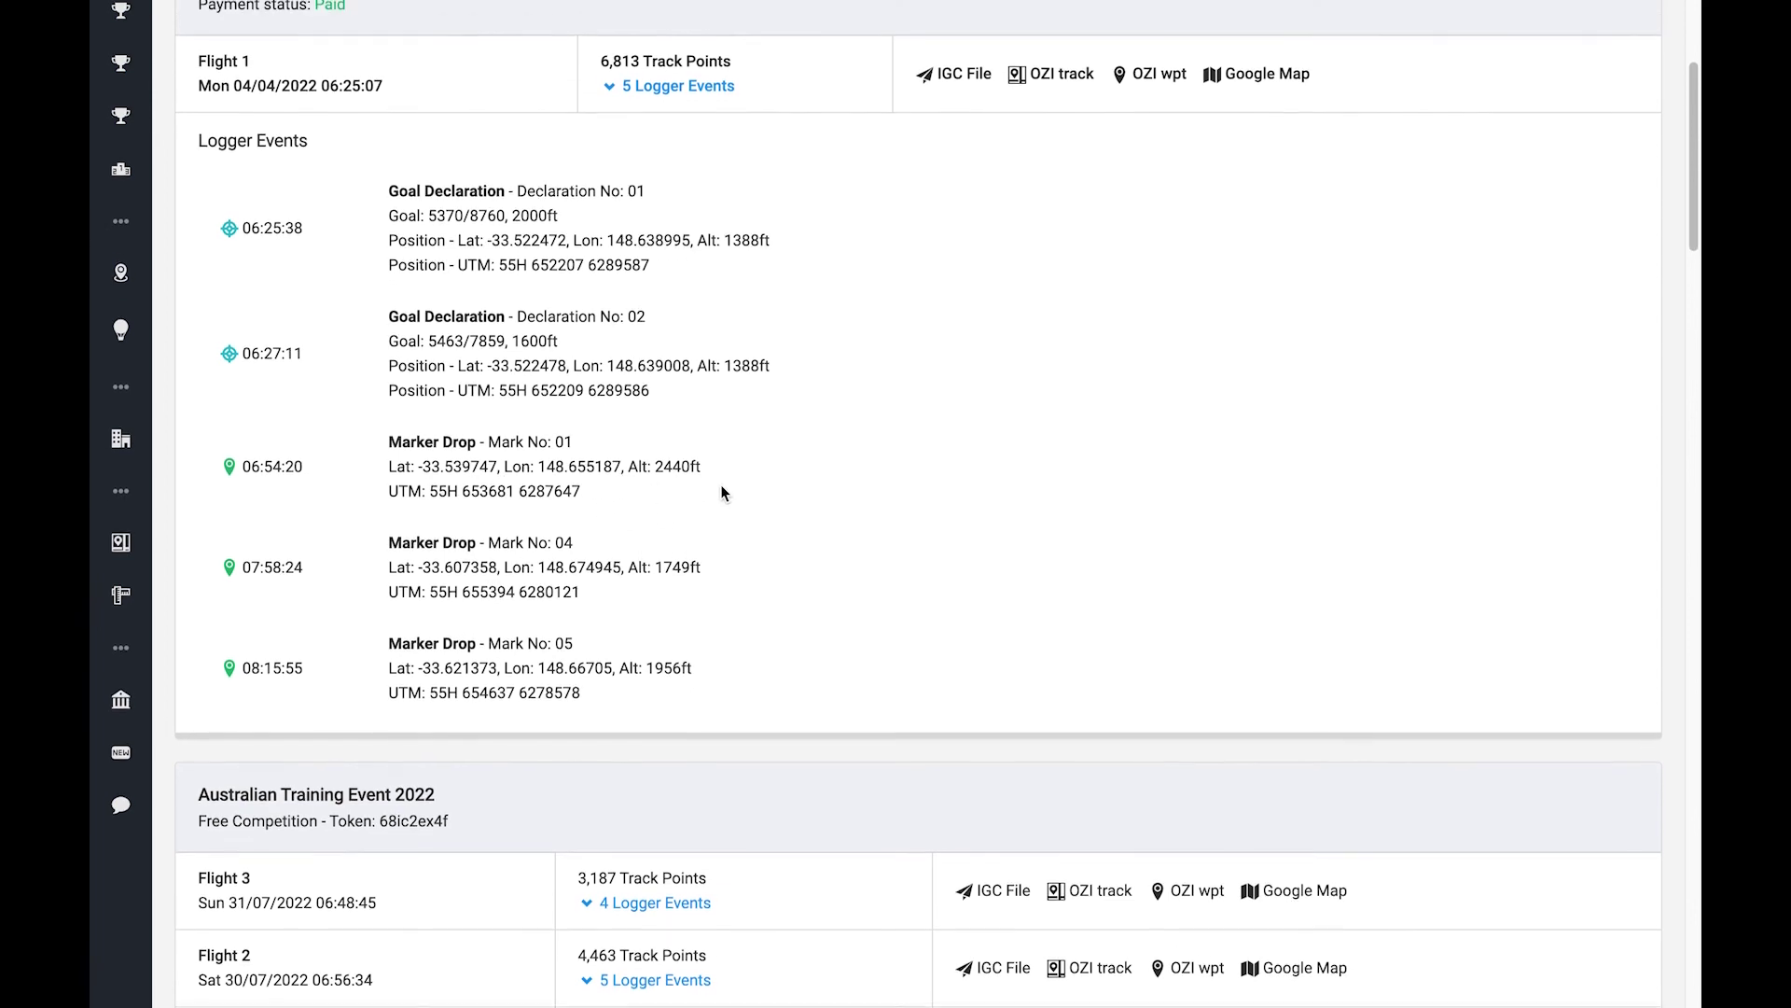
{"action": "scroll", "coordinate": [793, 482], "scroll_direction": "up", "scroll_amount": 1}
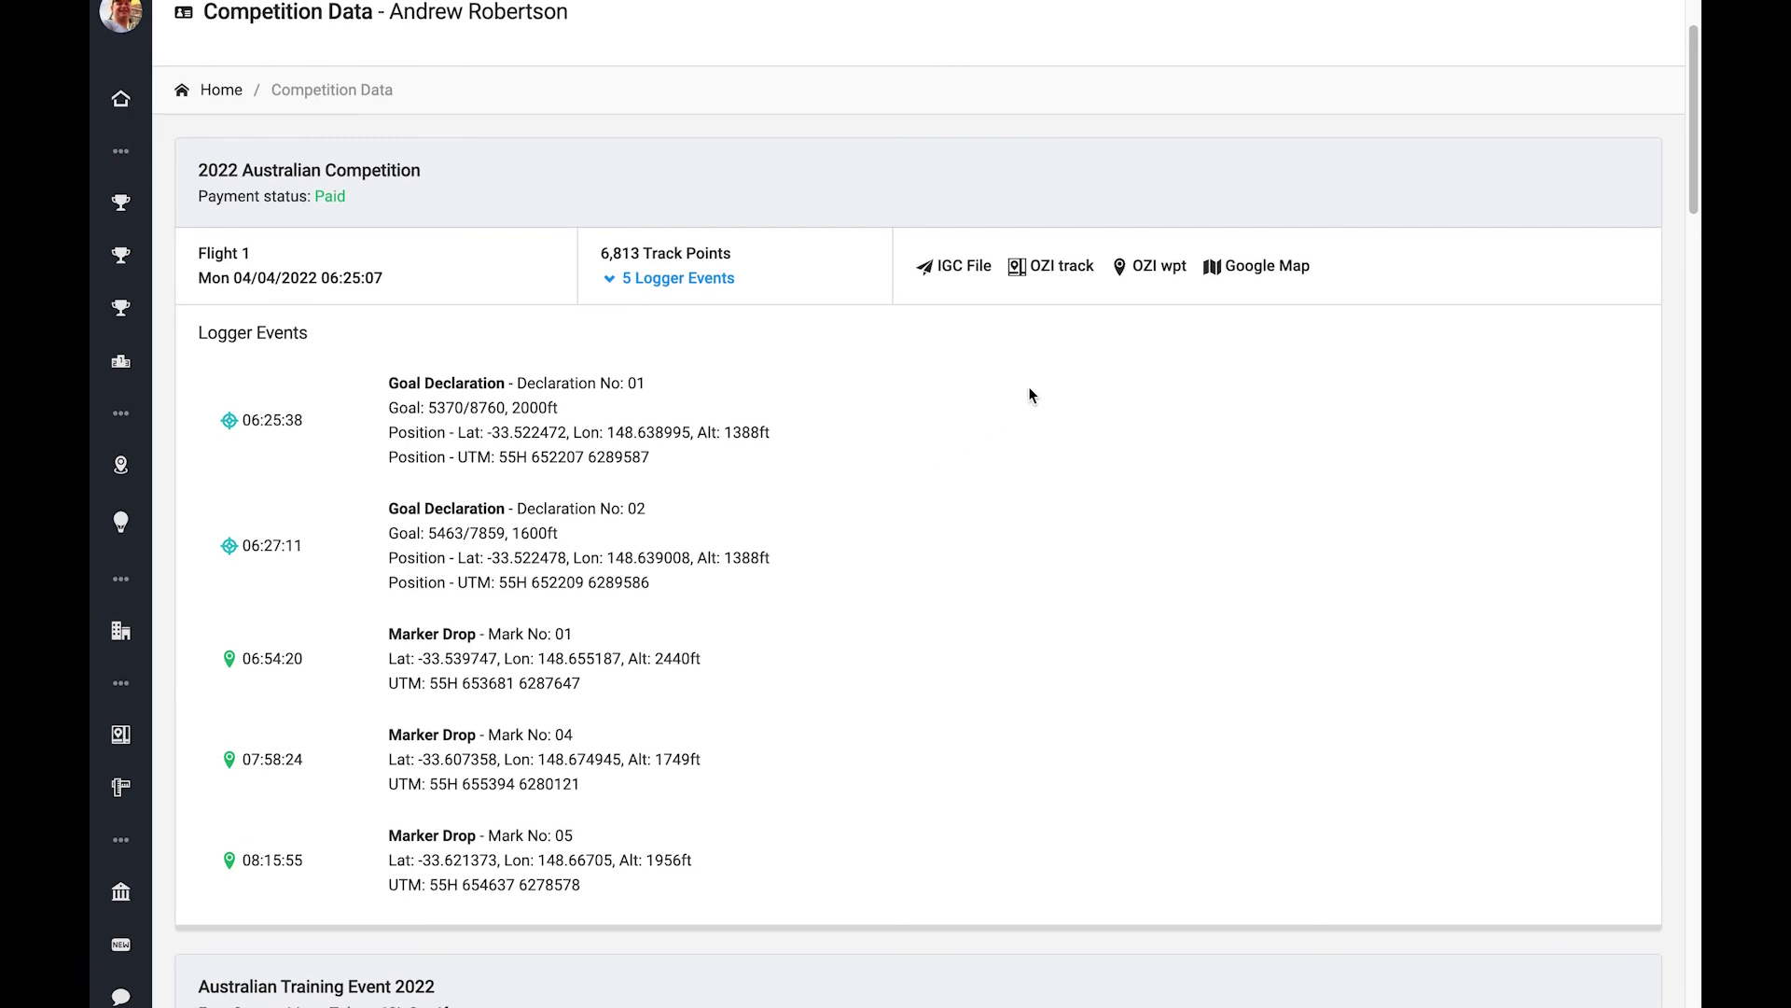